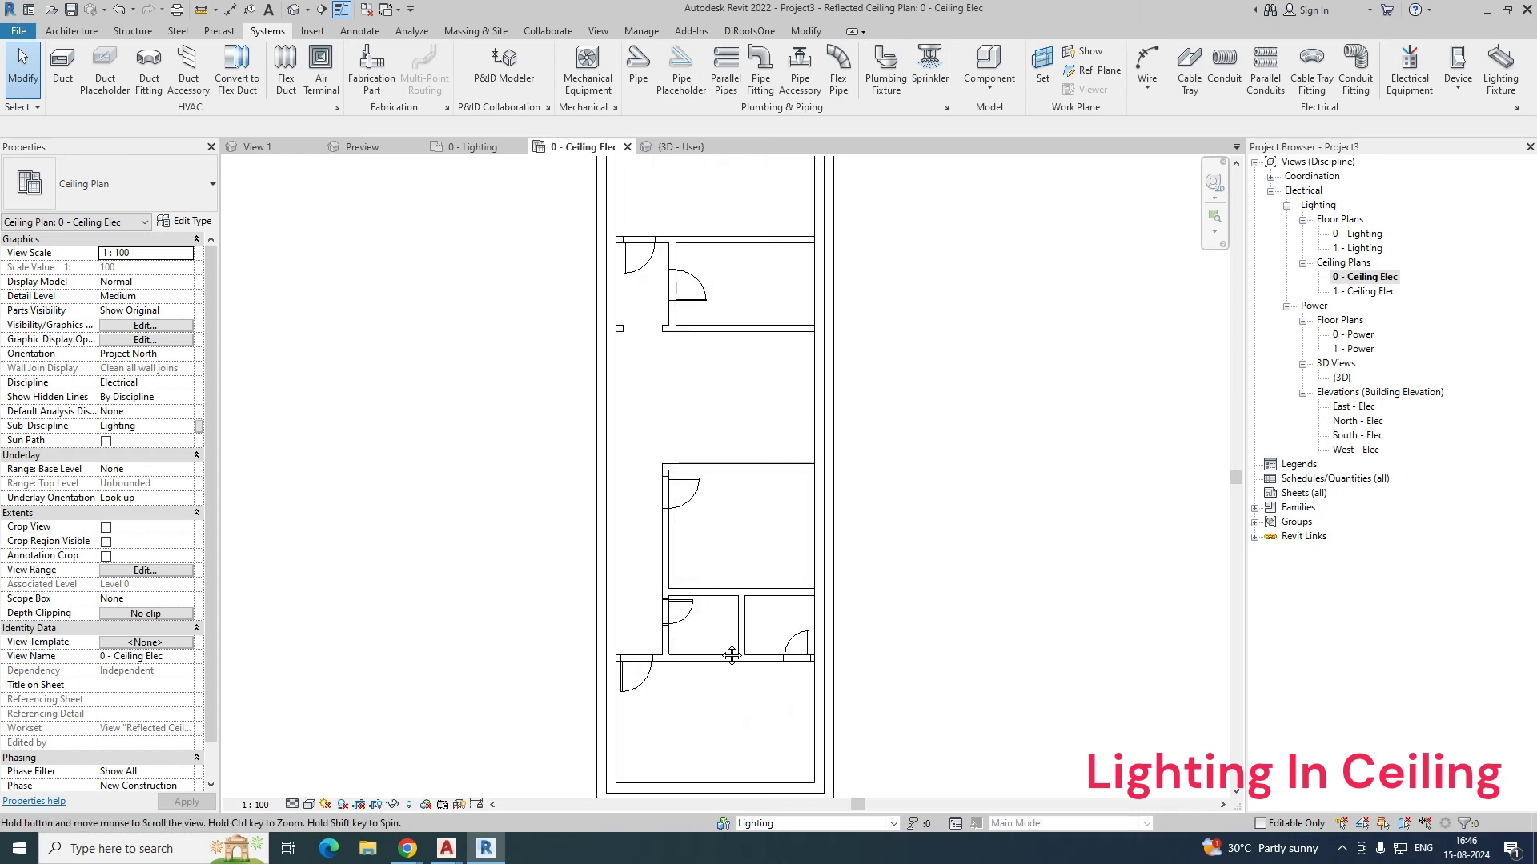
# Step: Check the {3D - User} view, return to the 0 - Ceiling Elec plan and close all inactive views
pyautogui.scroll(1, 528, 610)
pyautogui.scroll(-3, 533, 615)
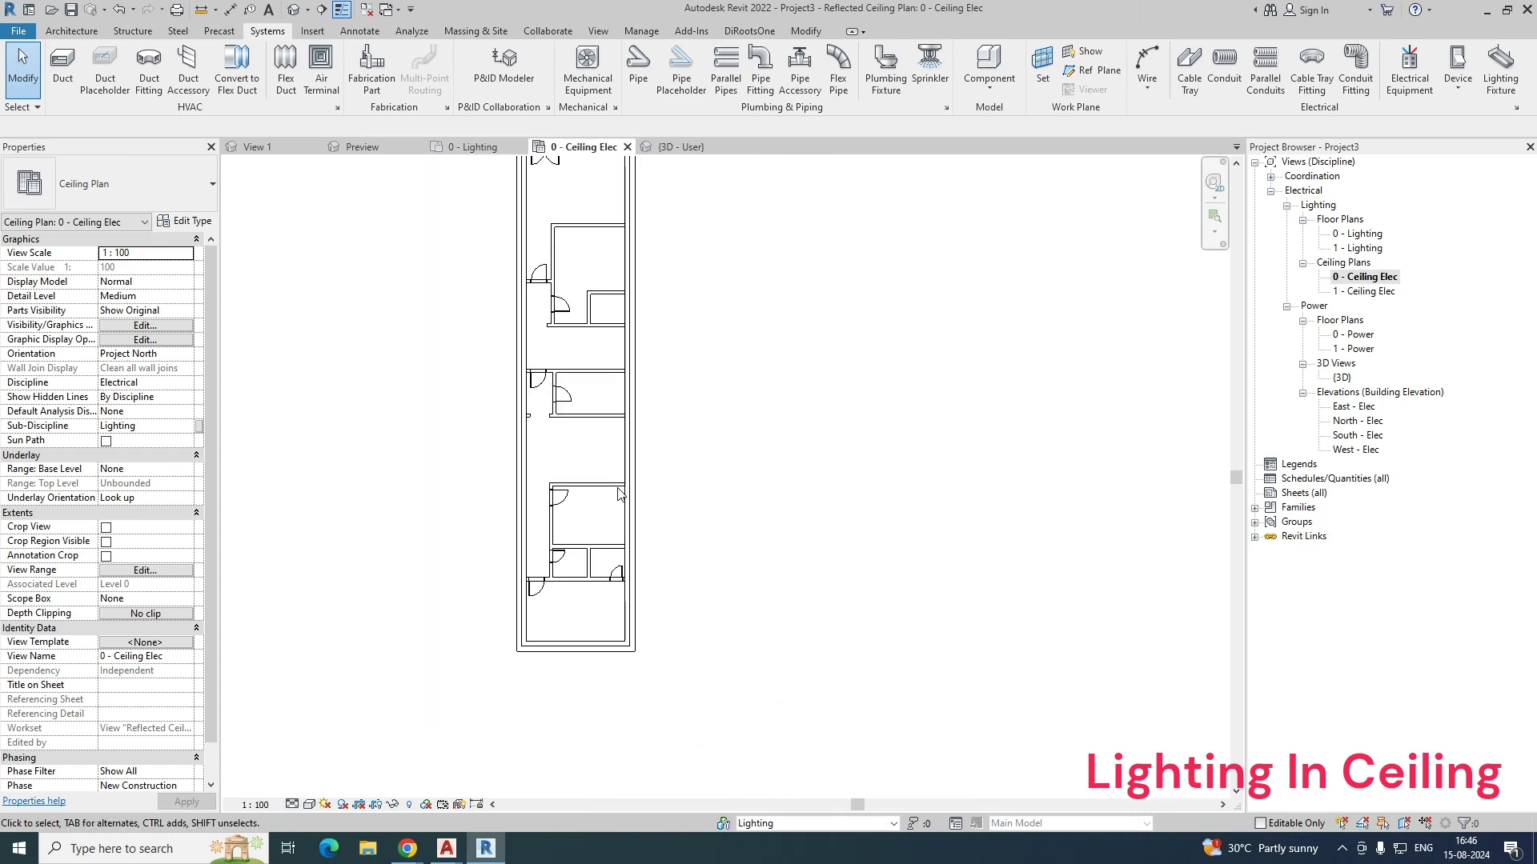
pyautogui.click(679, 147)
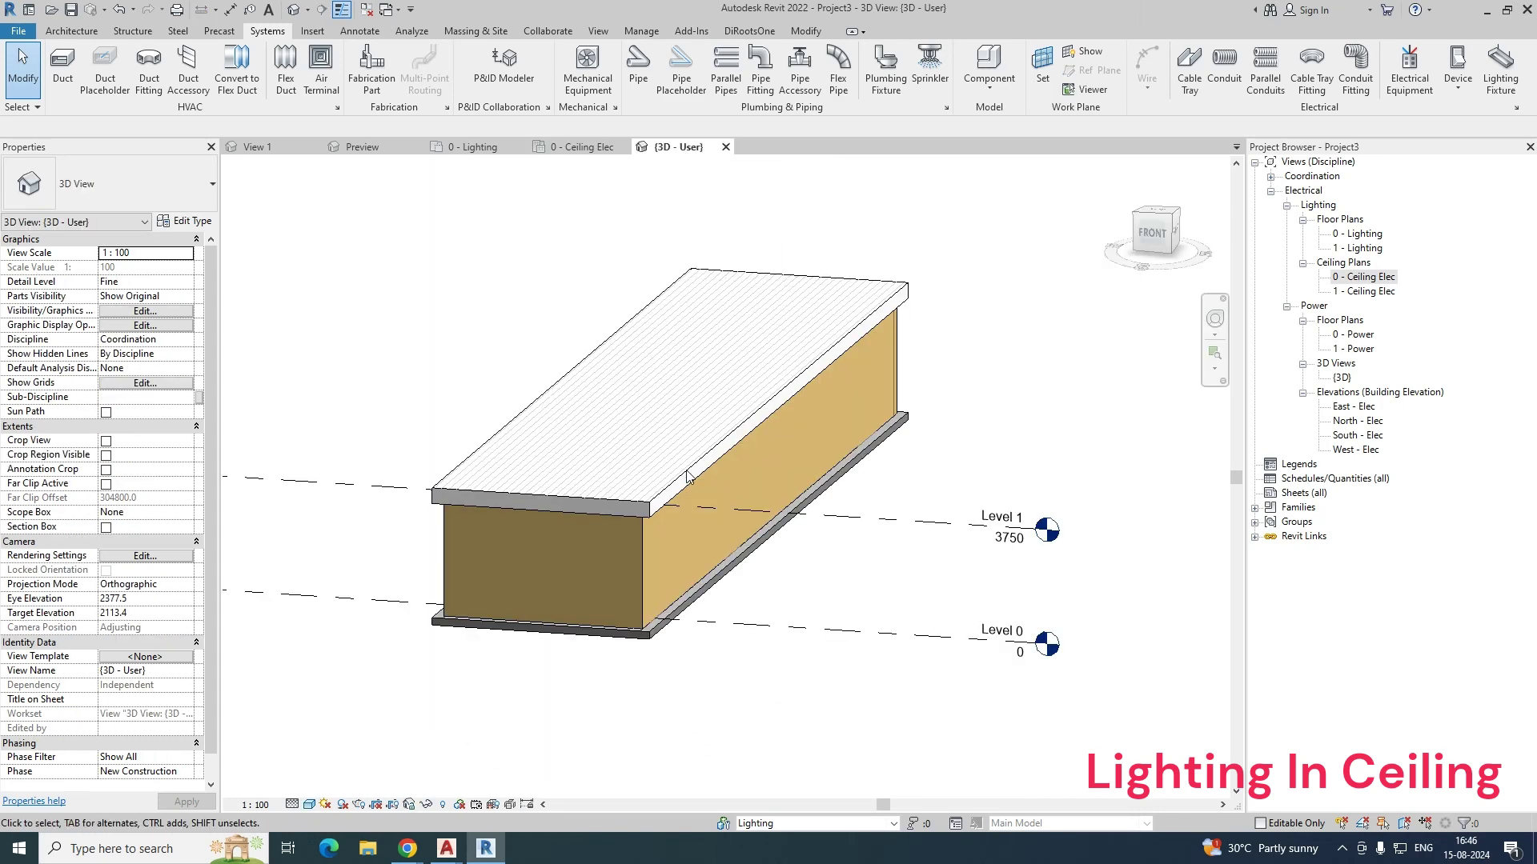
pyautogui.click(590, 148)
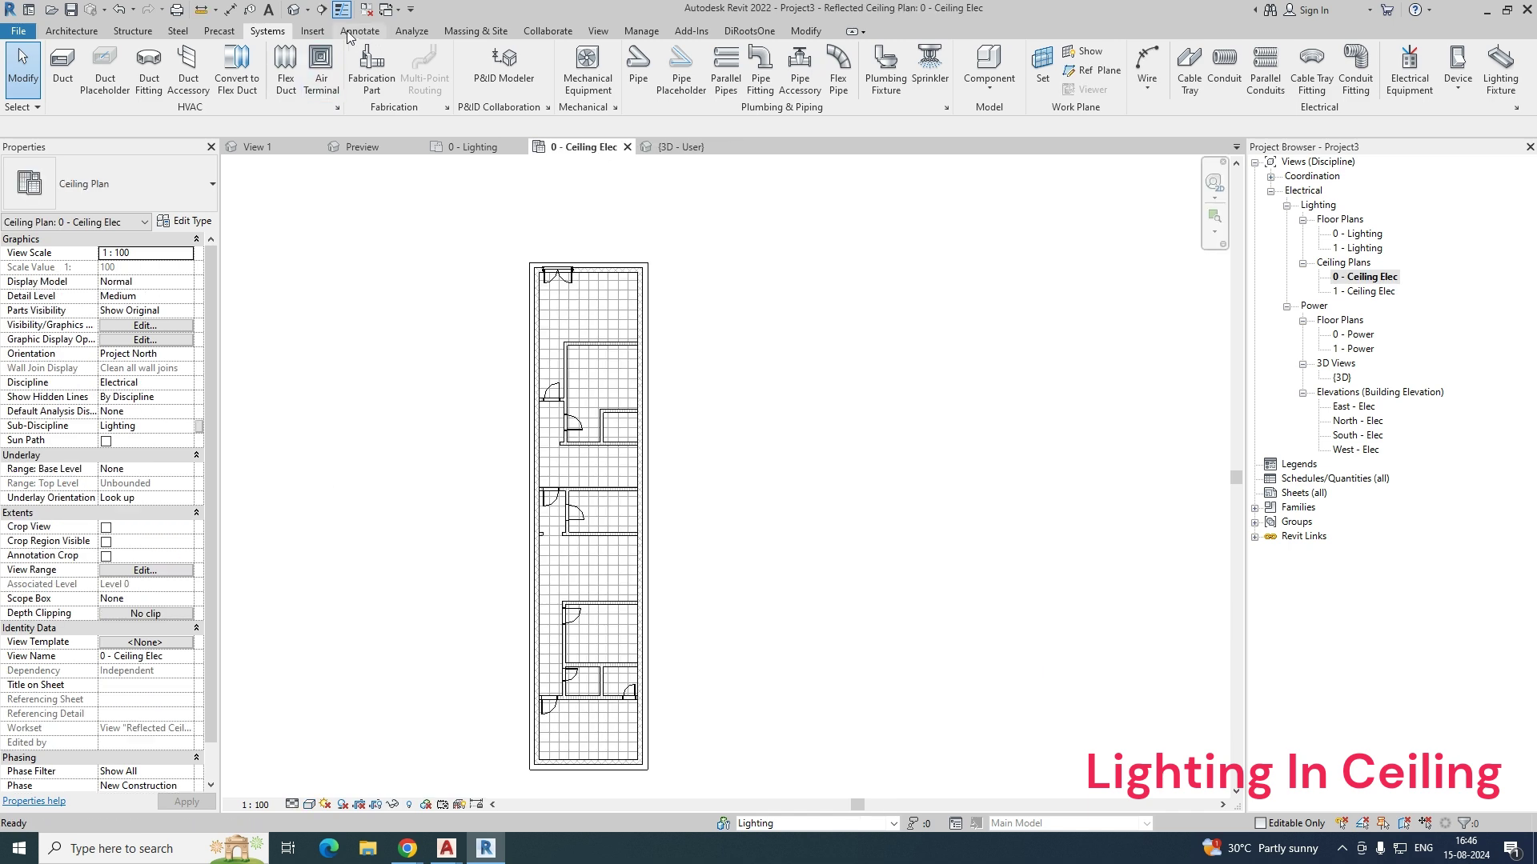
pyautogui.click(366, 10)
# Step: Cut a horizontal building section across the lowest room of the ceiling plan, looking towards its doors, and open the section view
pyautogui.scroll(4, 562, 744)
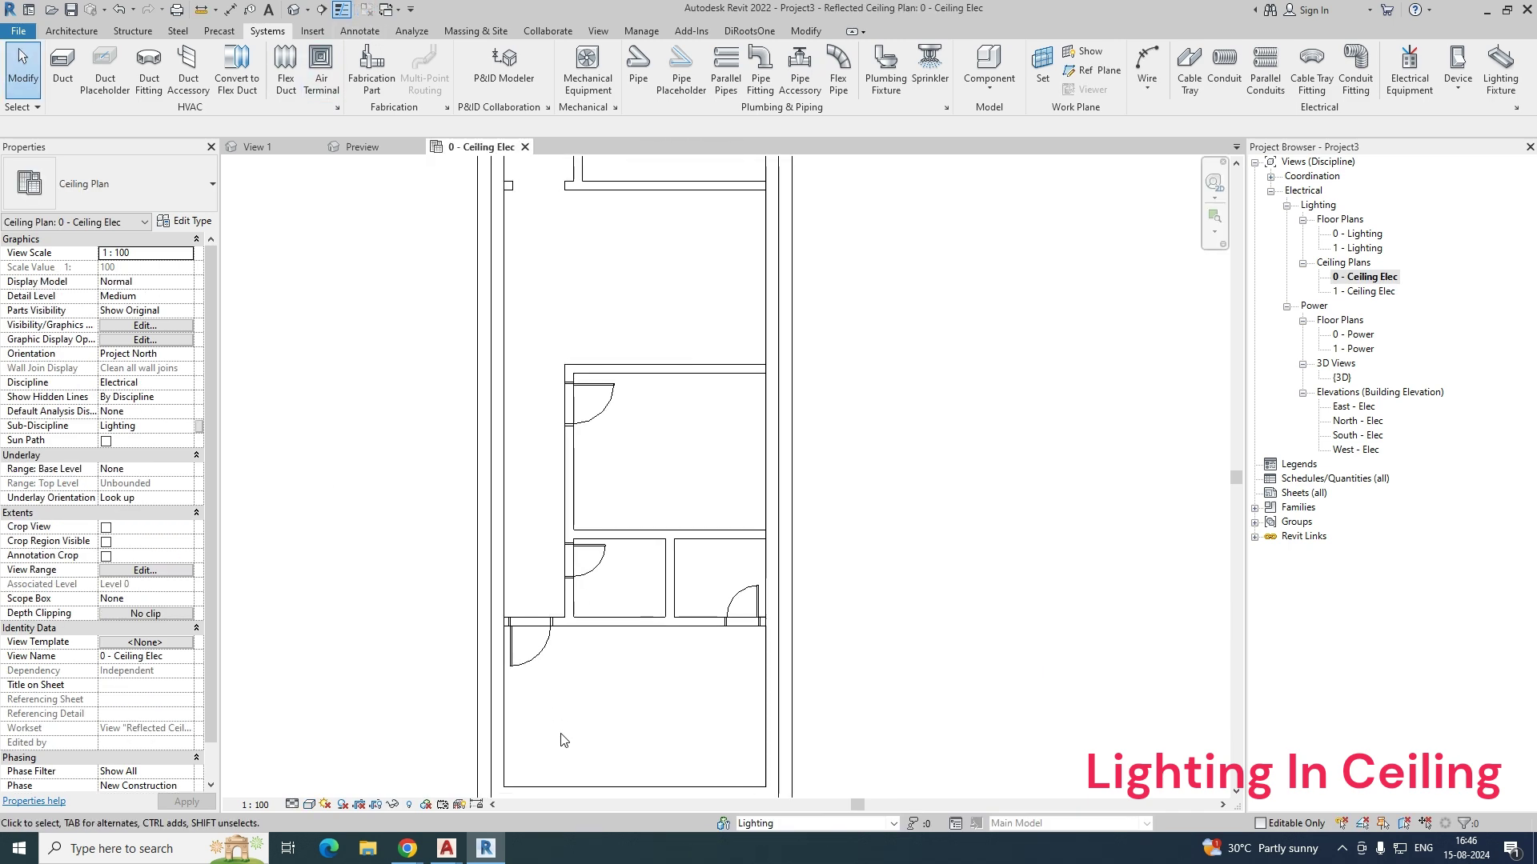
pyautogui.moveTo(617, 696); pyautogui.dragTo(593, 532, button='middle')
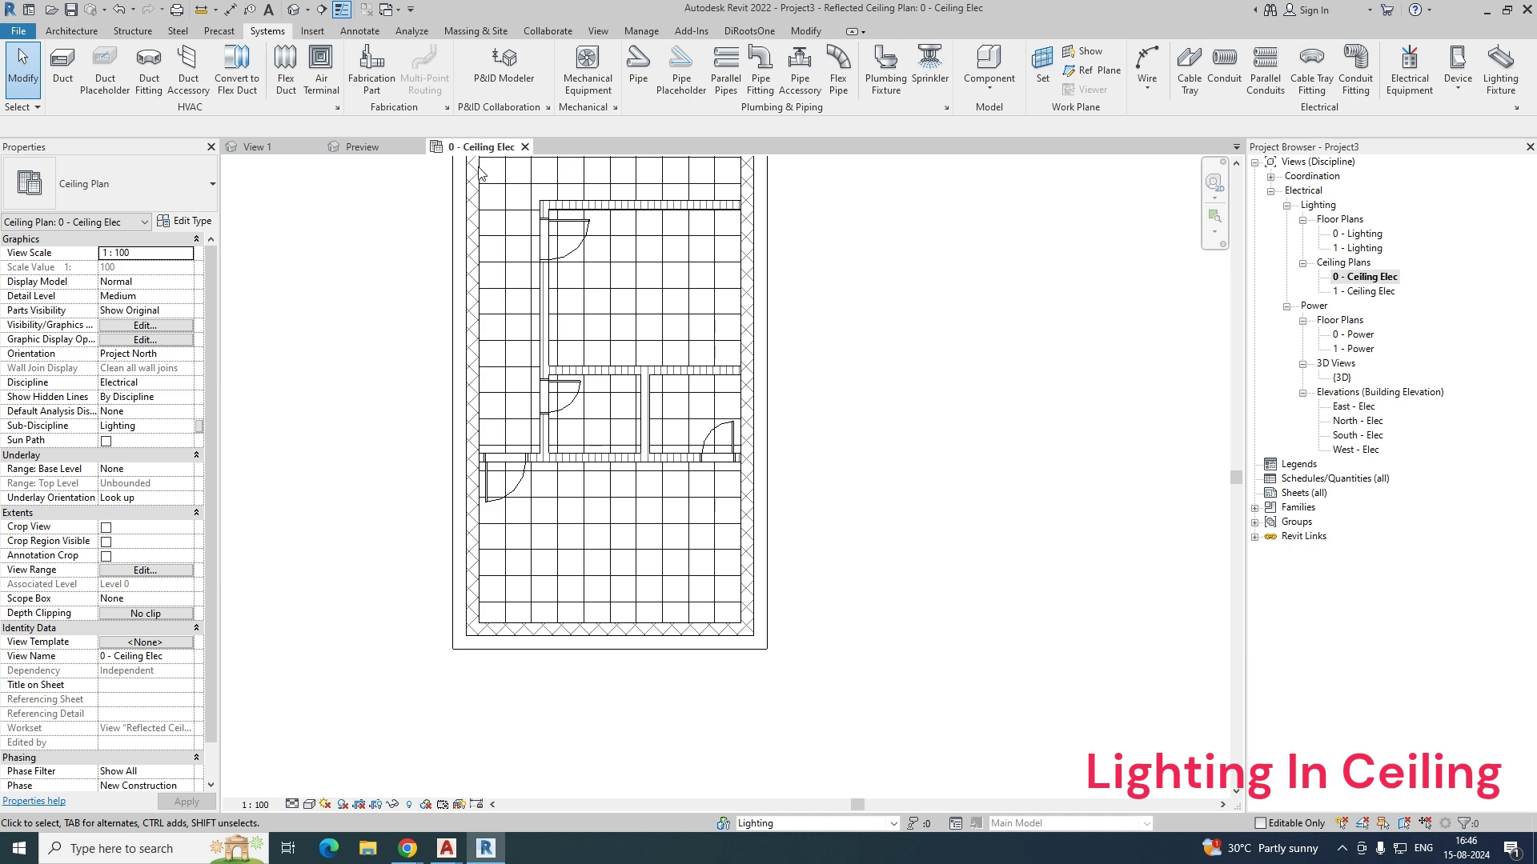
pyautogui.click(323, 10)
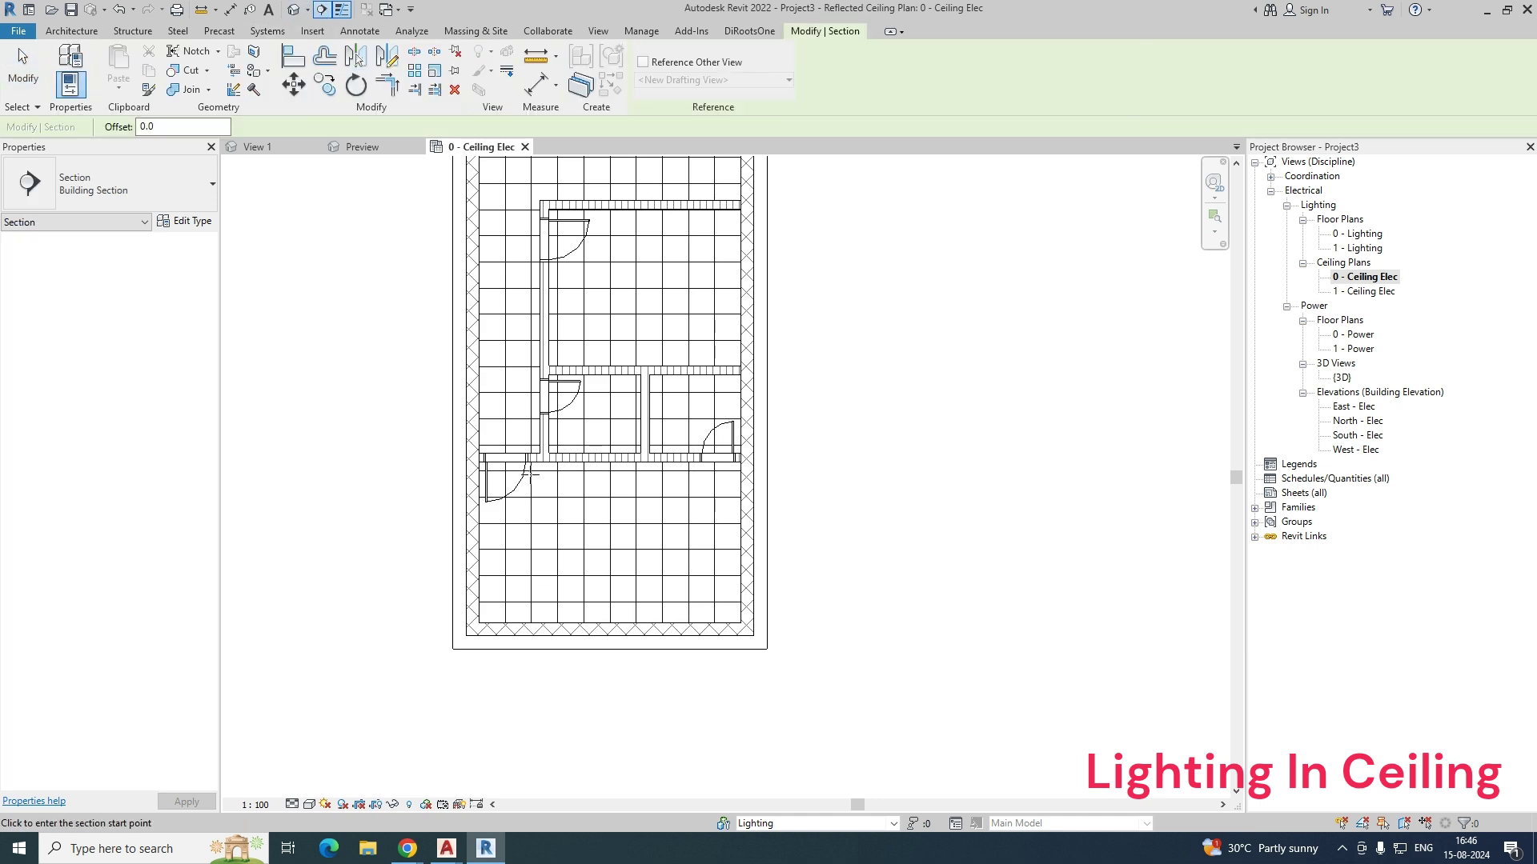
pyautogui.click(398, 533)
pyautogui.click(853, 533)
pyautogui.rightClick(819, 534)
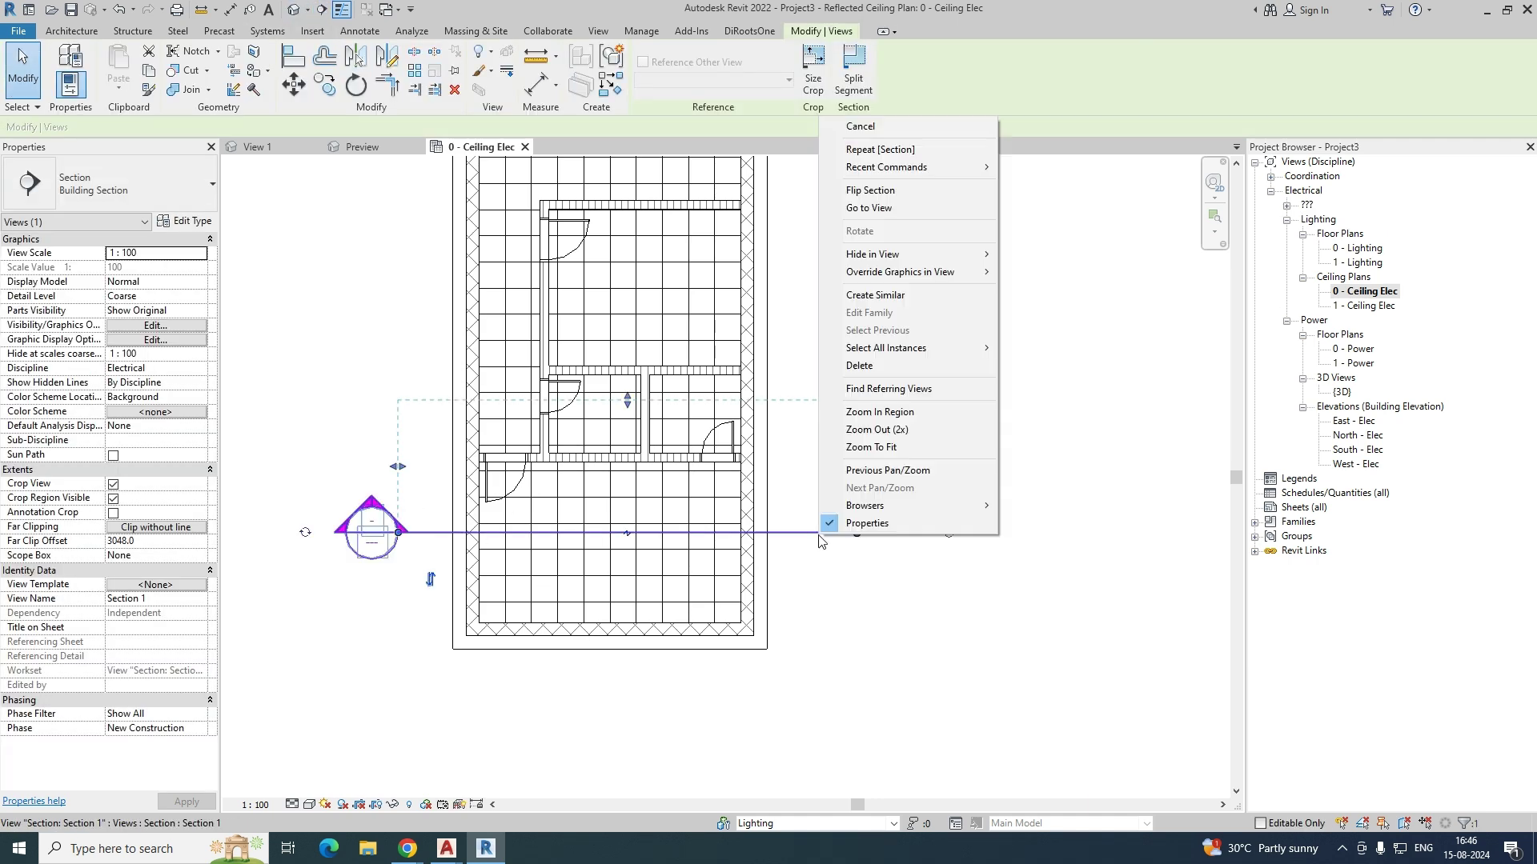
pyautogui.click(869, 208)
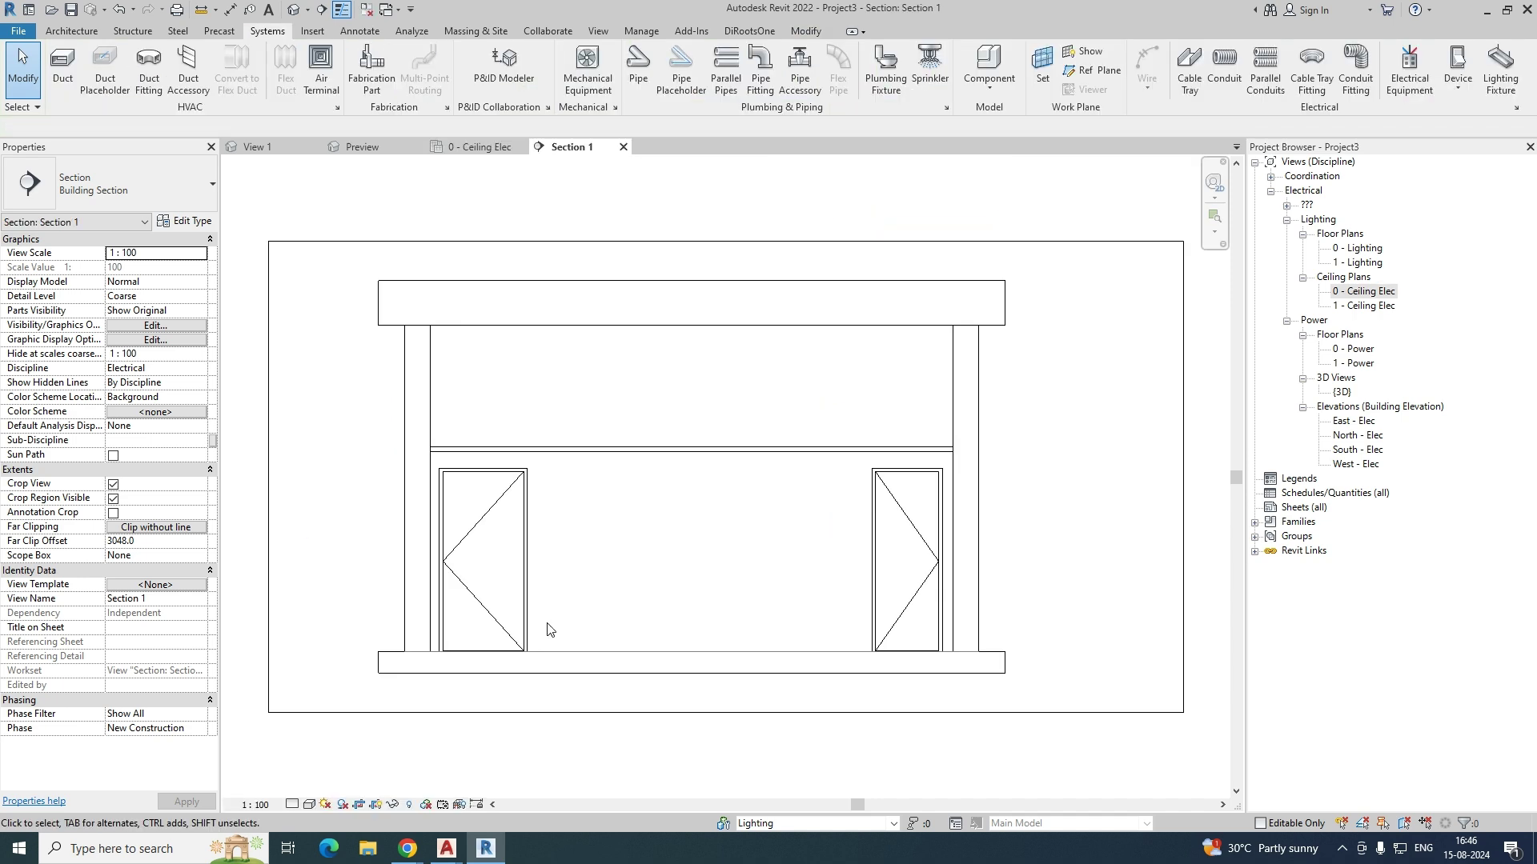
# Step: Set the section view's detail level to Fine and its visual style to Shaded
pyautogui.click(295, 811)
pyautogui.click(310, 791)
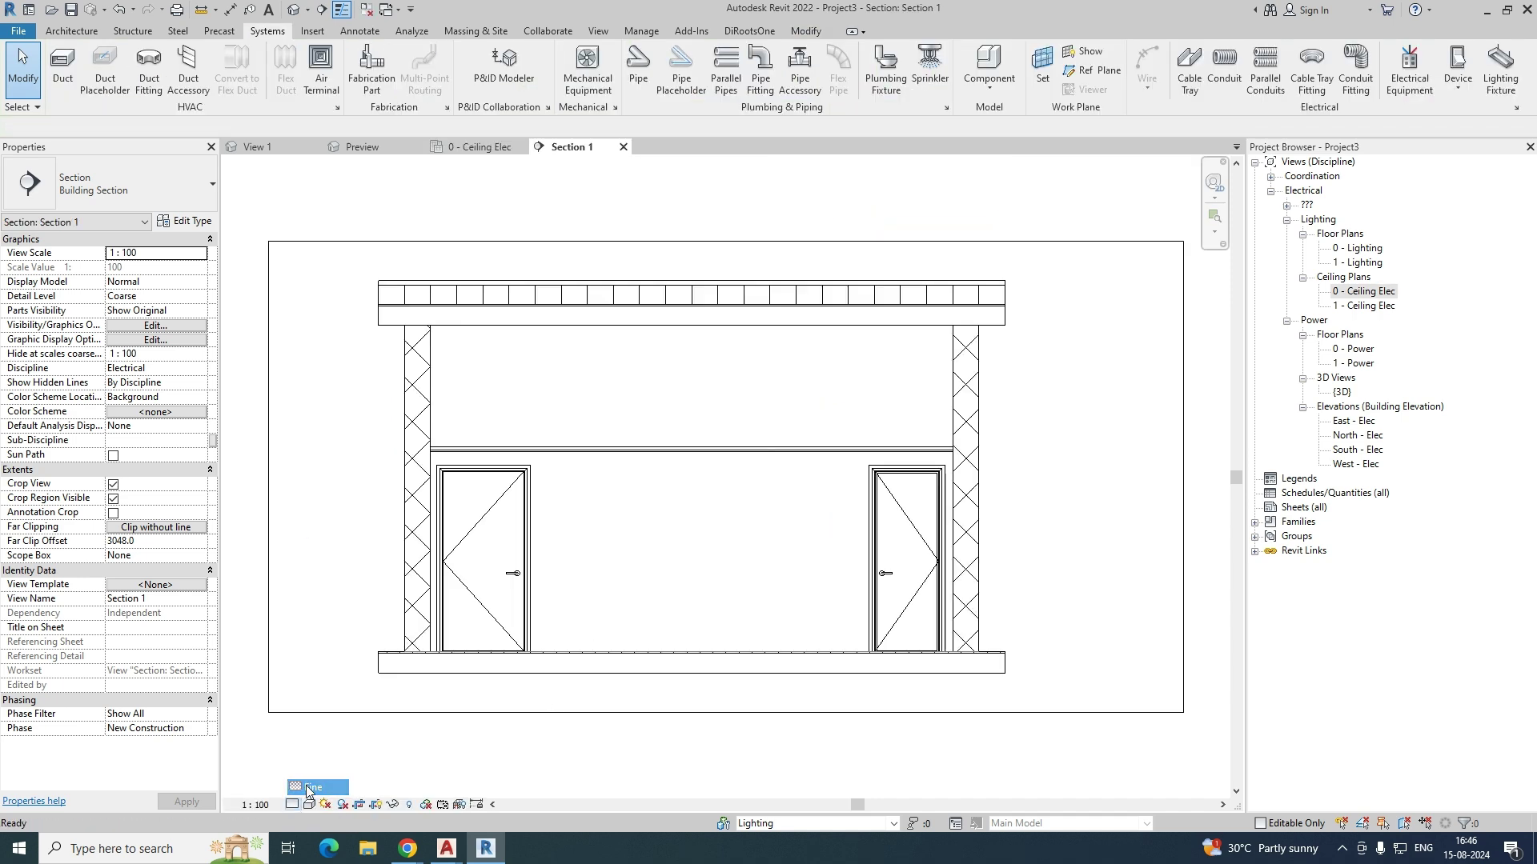
pyautogui.click(310, 805)
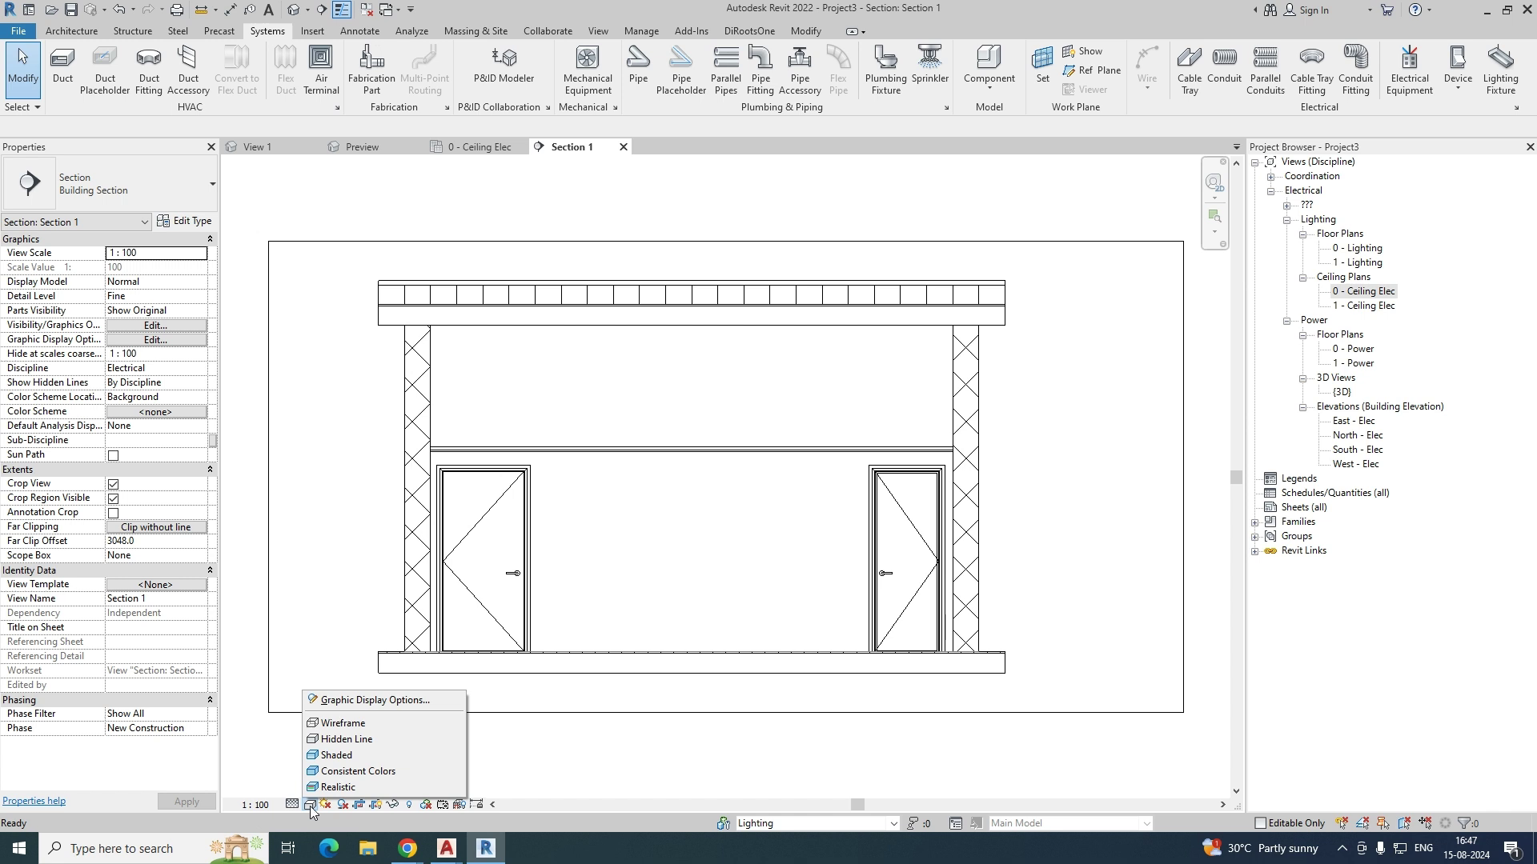
pyautogui.click(345, 760)
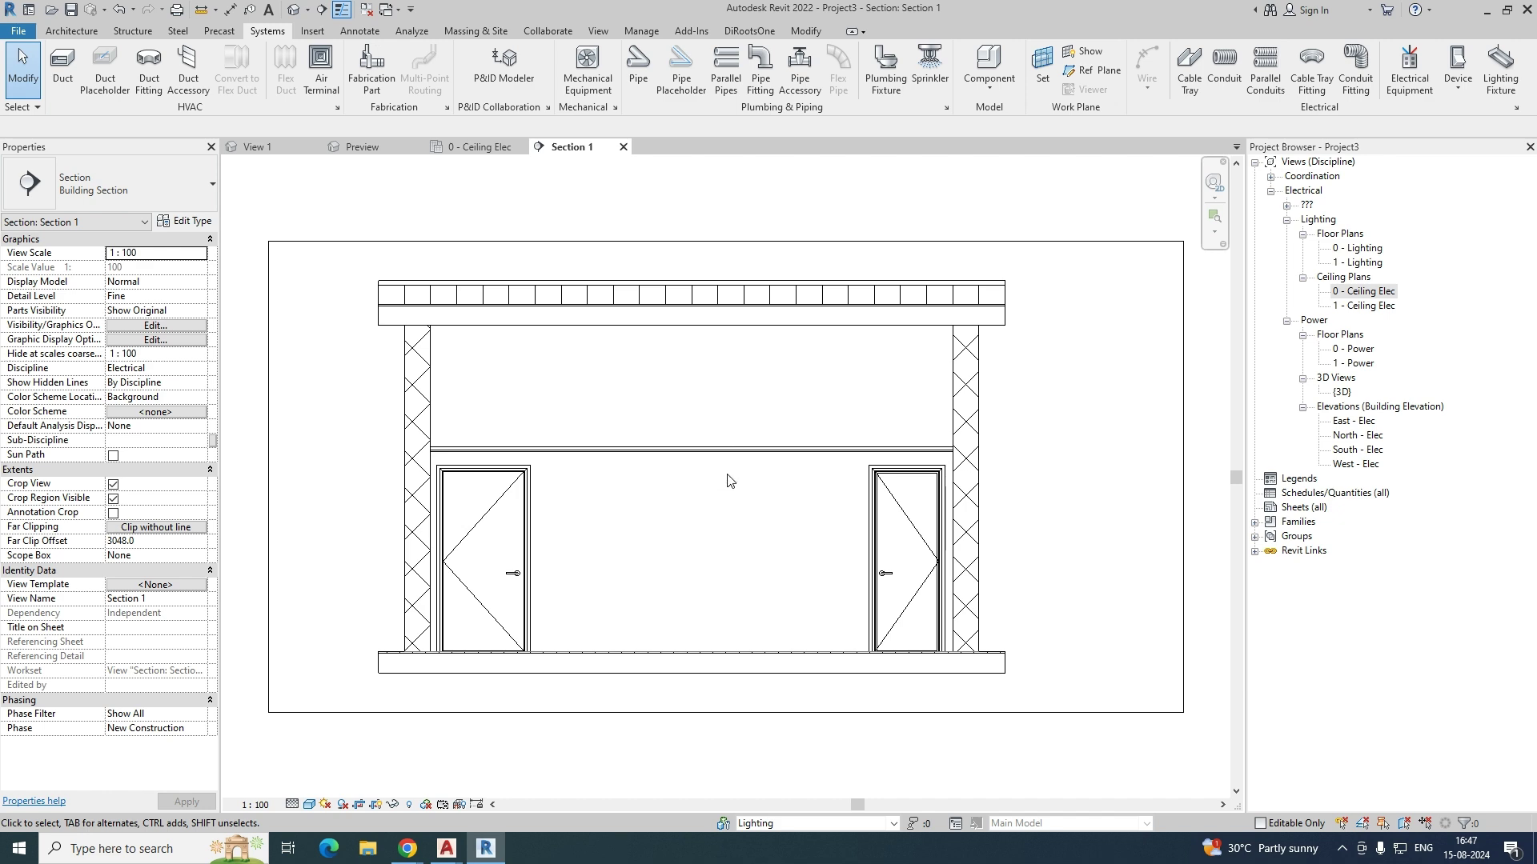
# Step: Return to the 0 - Ceiling Elec plan and delete the section line across the lowest room
pyautogui.click(491, 149)
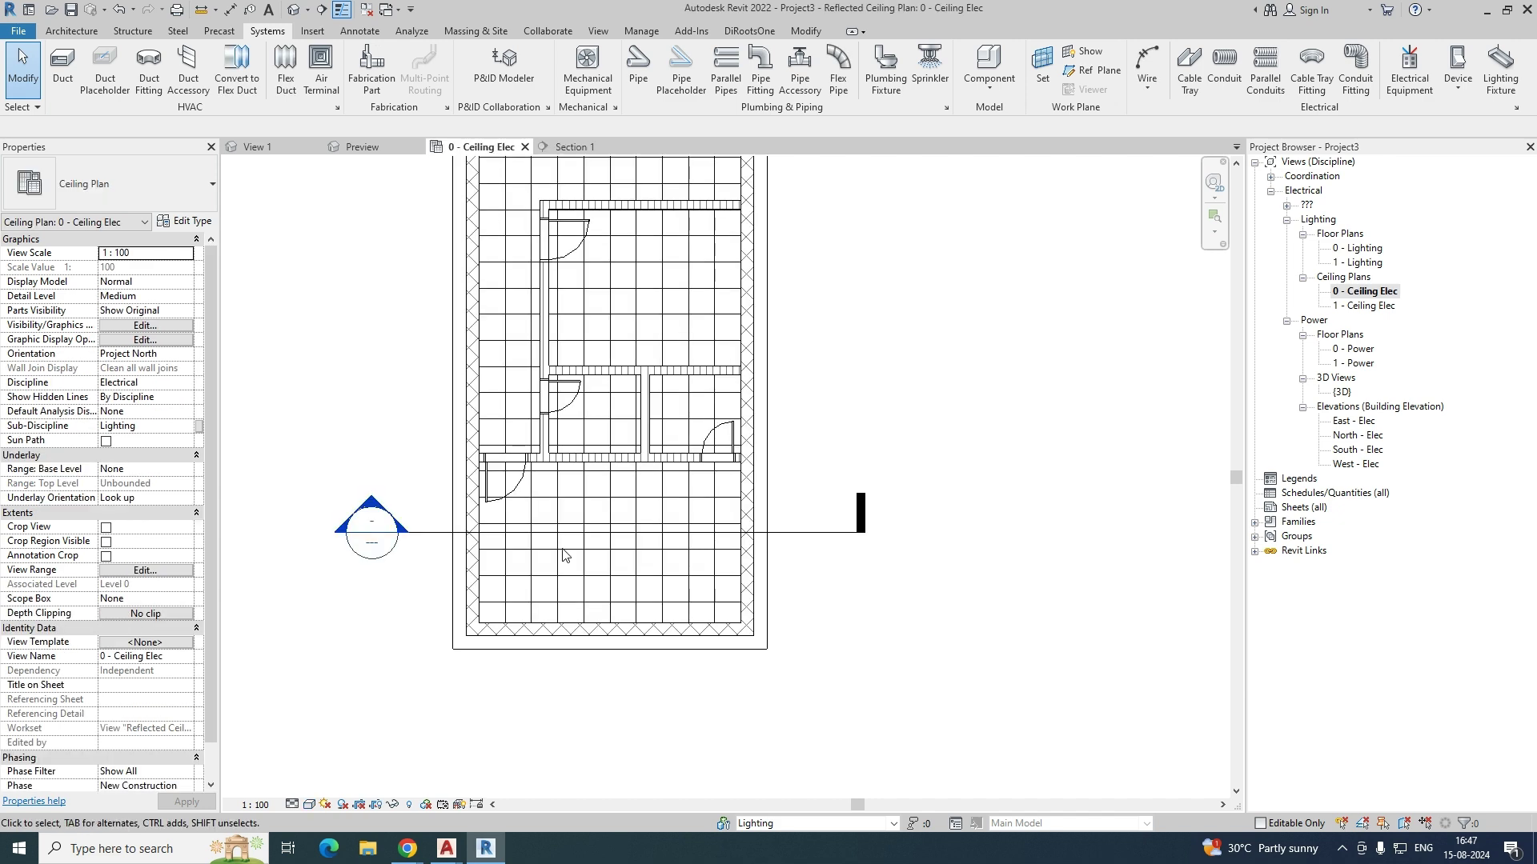
pyautogui.click(889, 507)
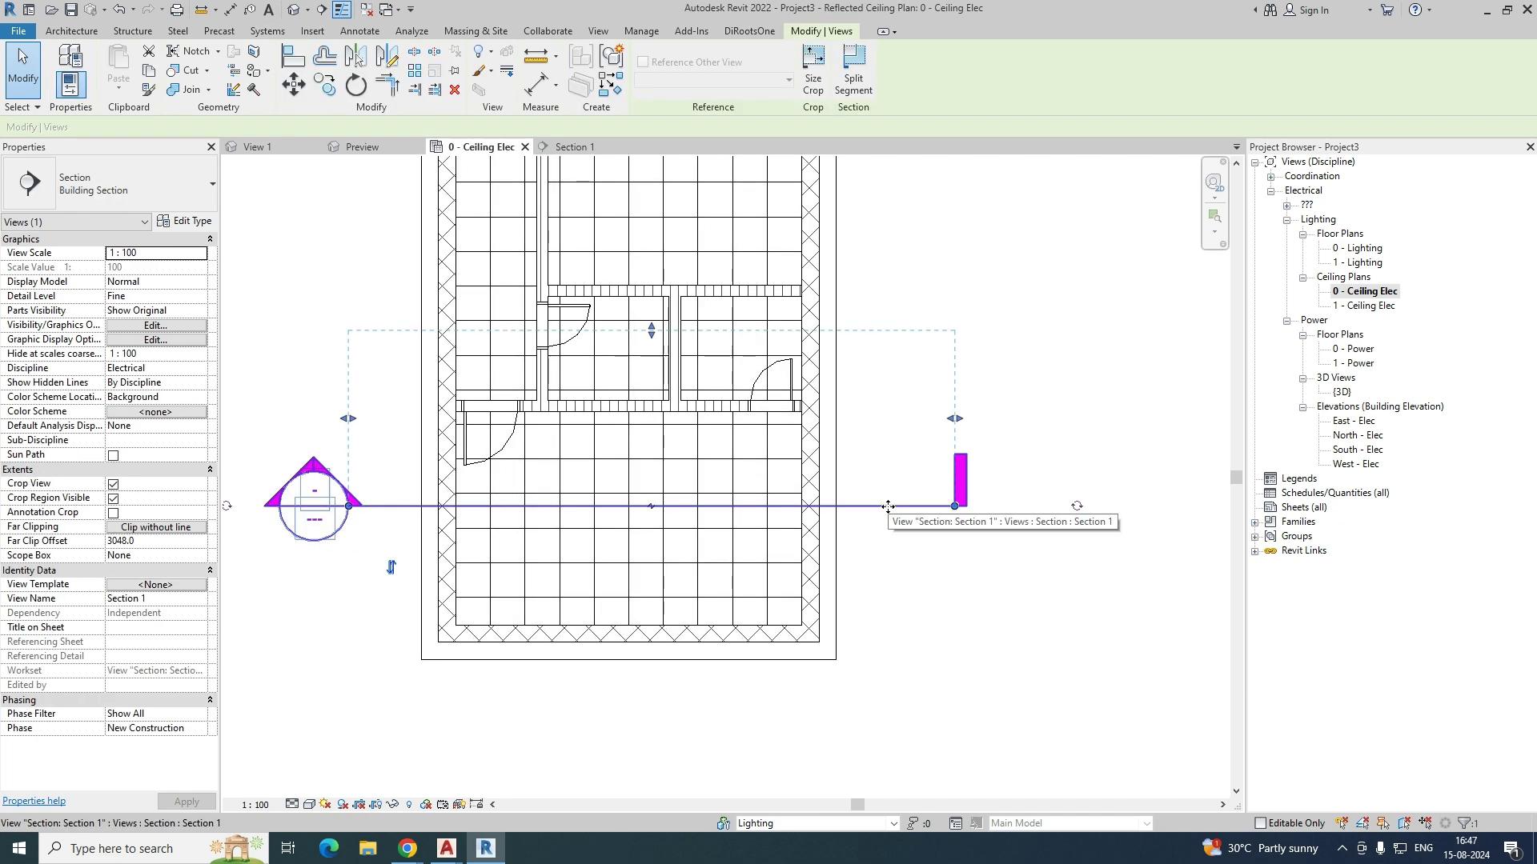
pyautogui.press('Delete')
pyautogui.click(836, 482)
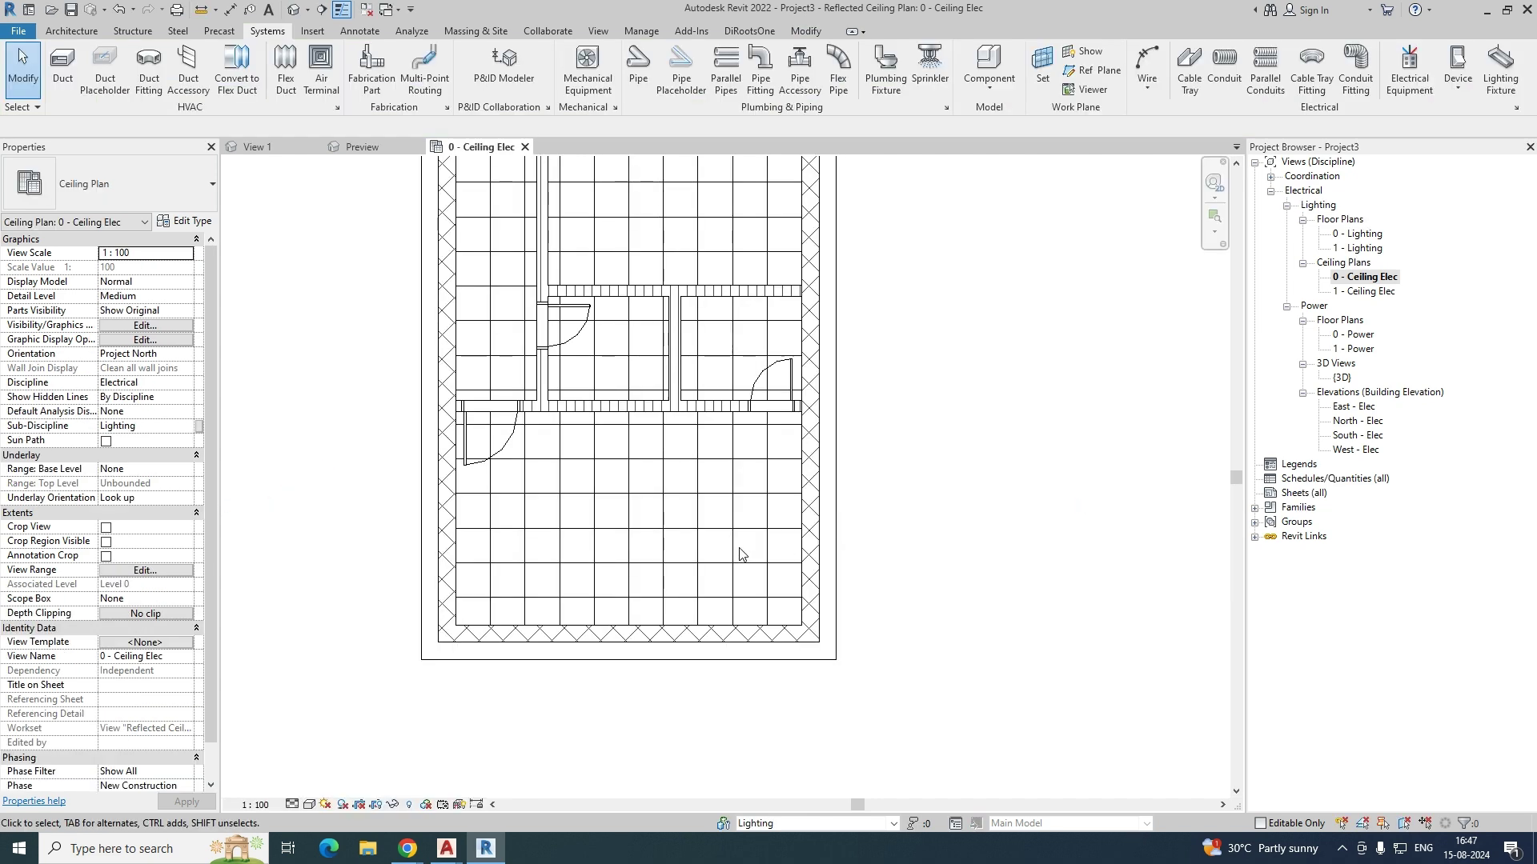
# Step: Place a 600x600 type Sylvania recessed panel light on the ceiling face, in the lowest room's second tile from the left and bottom
pyautogui.click(1499, 77)
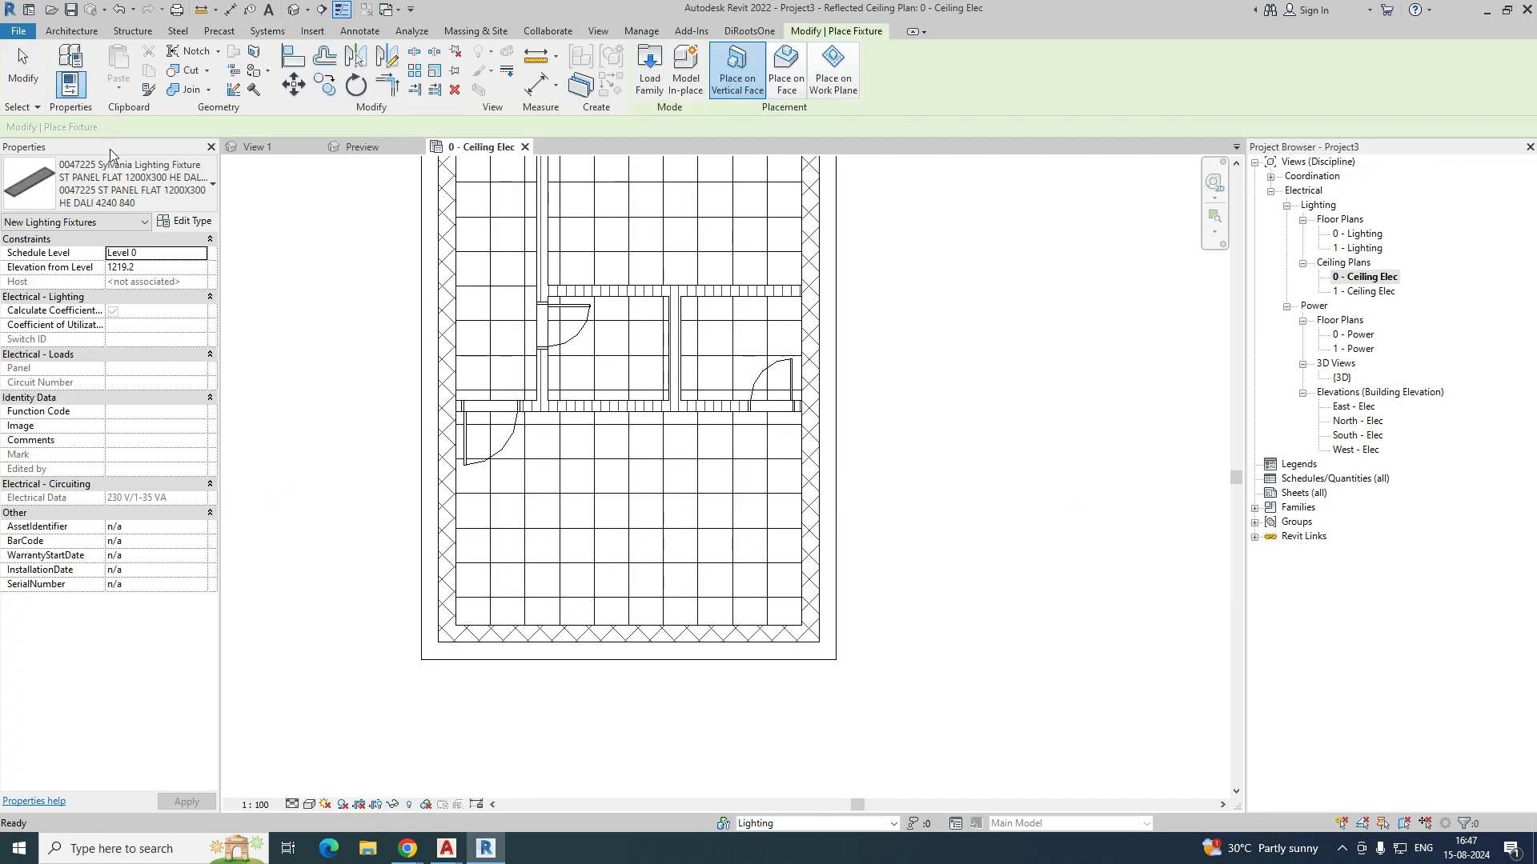
pyautogui.click(160, 184)
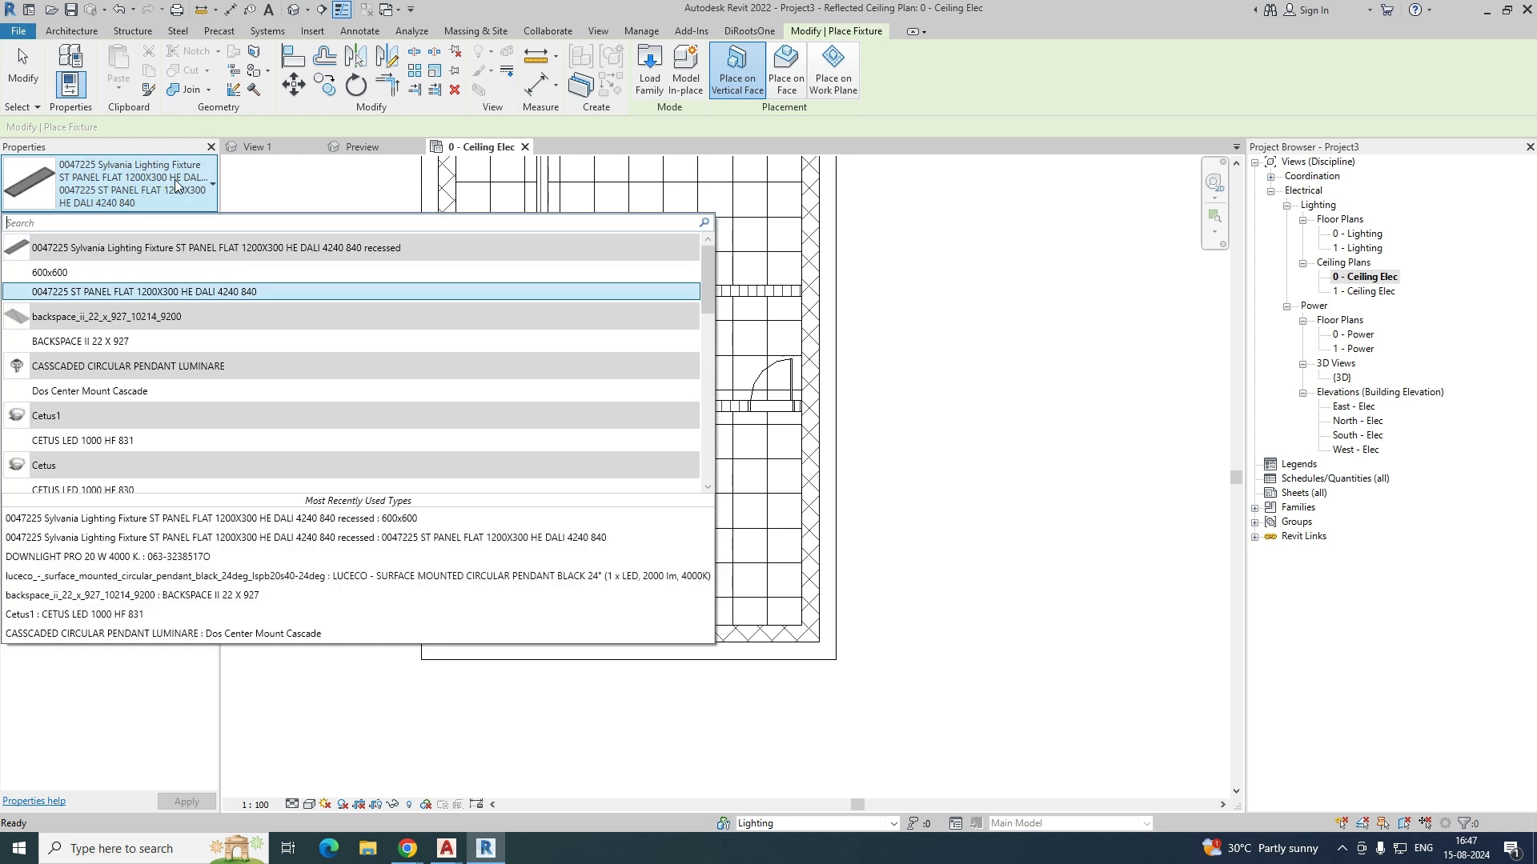
pyautogui.scroll(-5, 185, 405)
pyautogui.scroll(5, 176, 336)
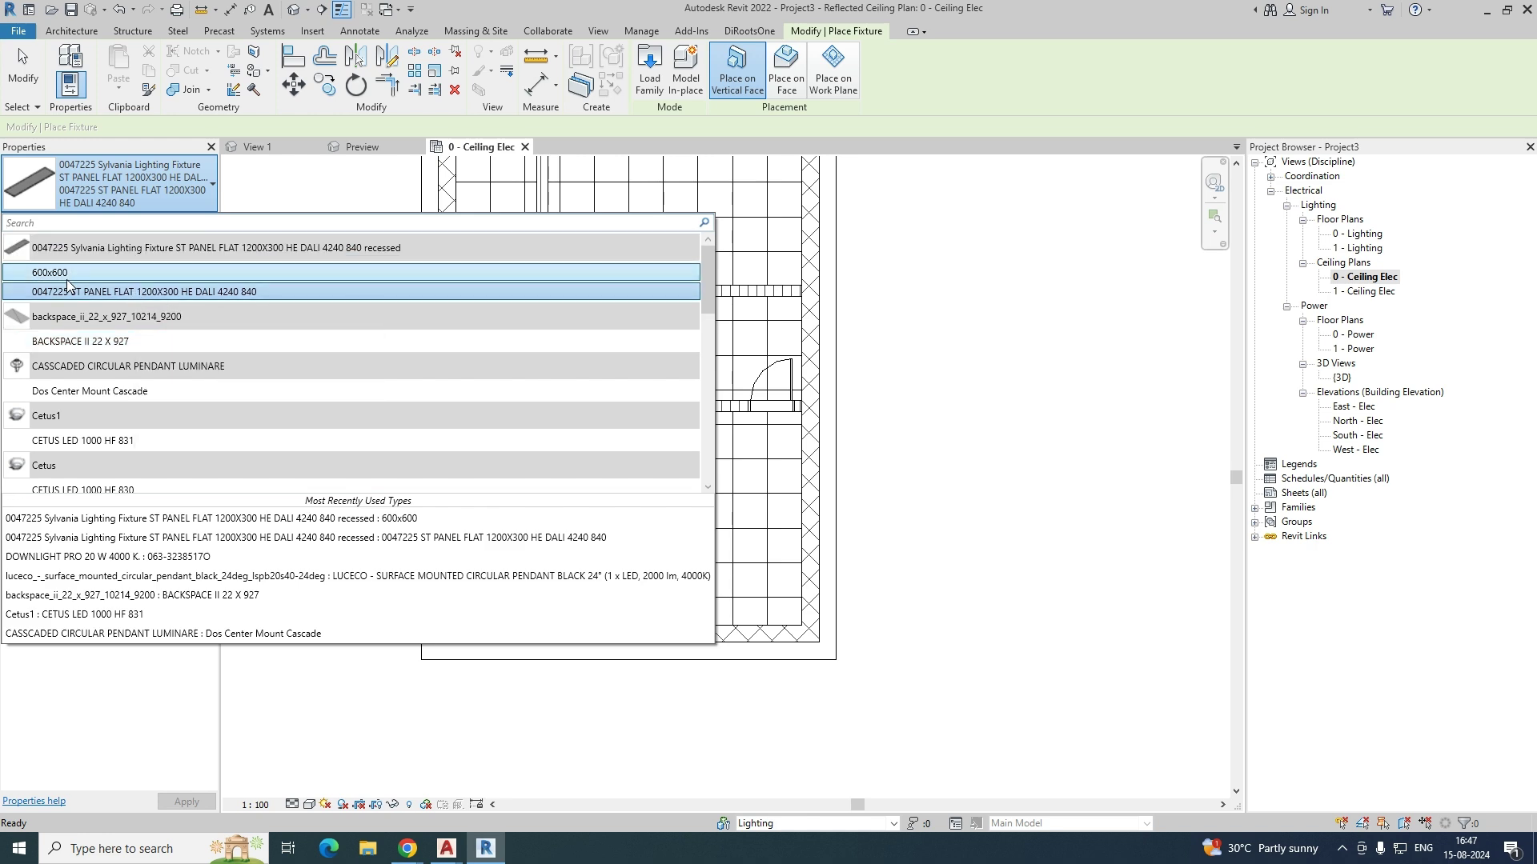
pyautogui.click(63, 274)
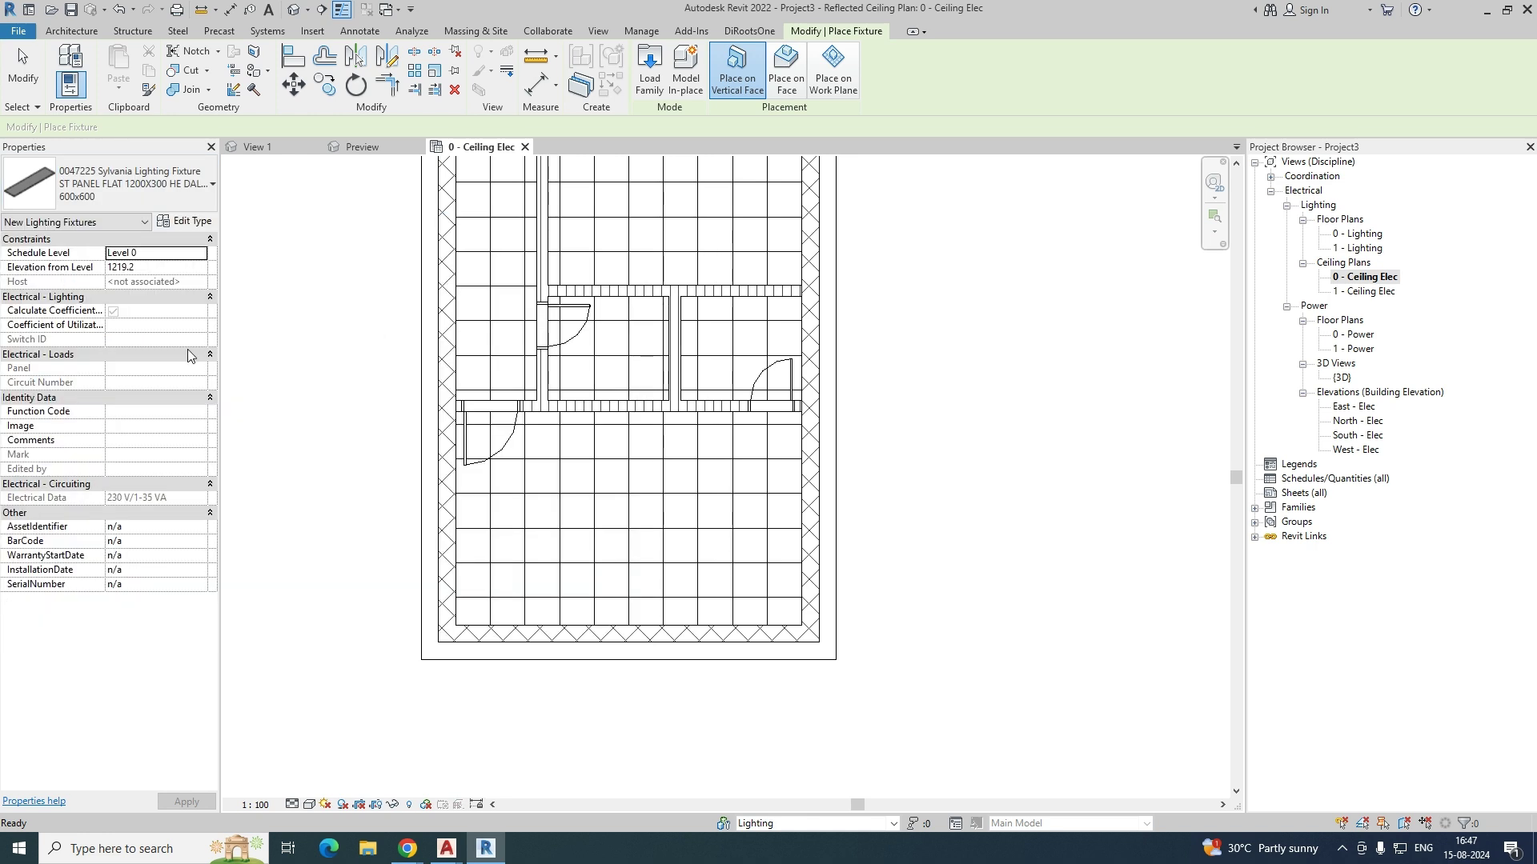
pyautogui.click(787, 84)
pyautogui.scroll(4, 509, 577)
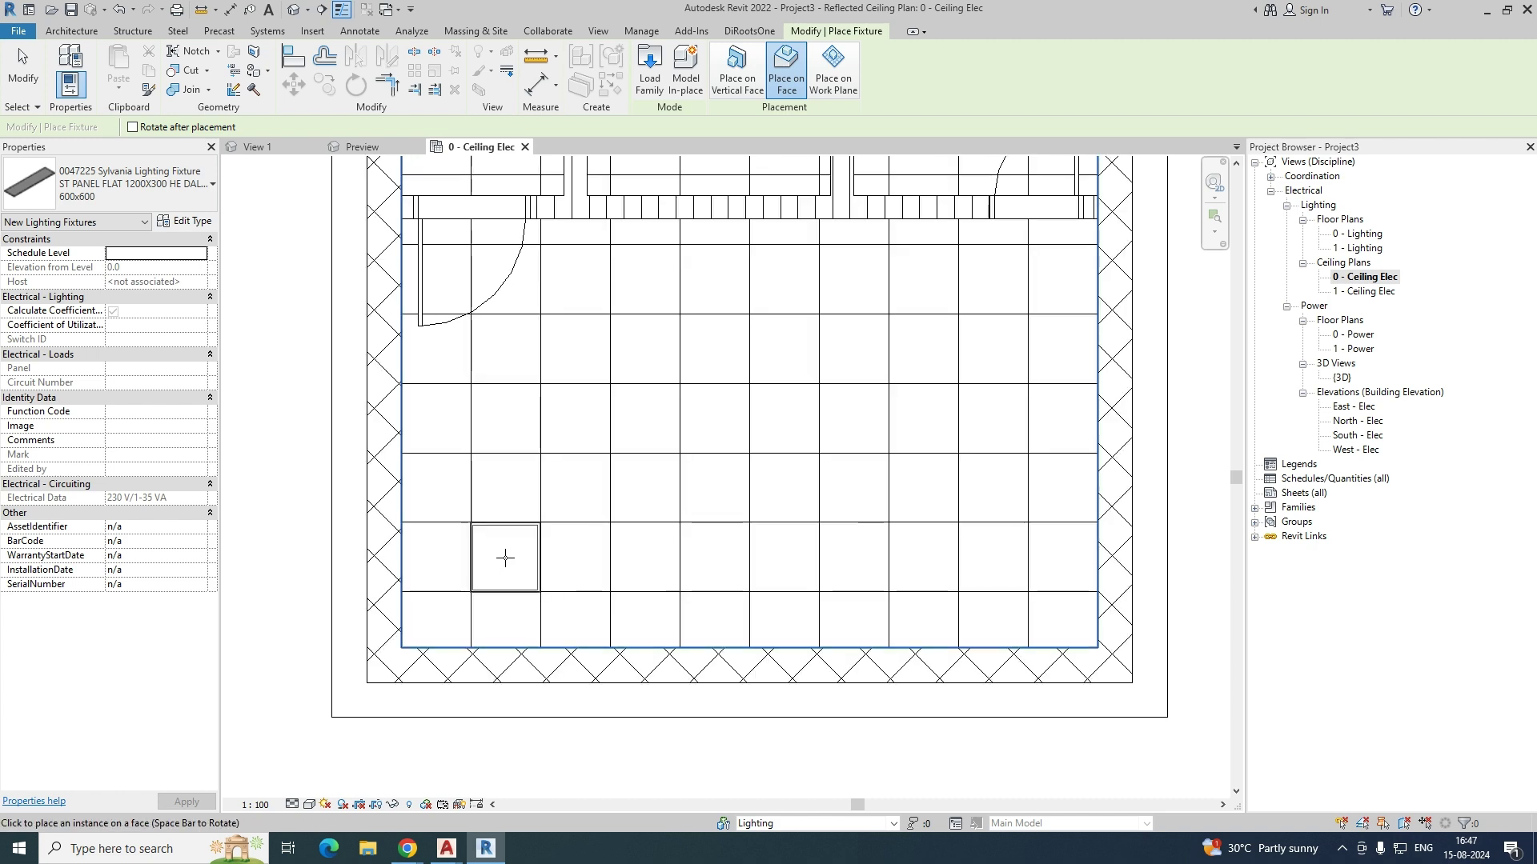
pyautogui.click(505, 565)
pyautogui.press('Escape')
pyautogui.press('Escape')
# Step: Align the fixture's right and top edges to the adjacent ceiling grid lines so it fits its tile
pyautogui.scroll(8, 507, 555)
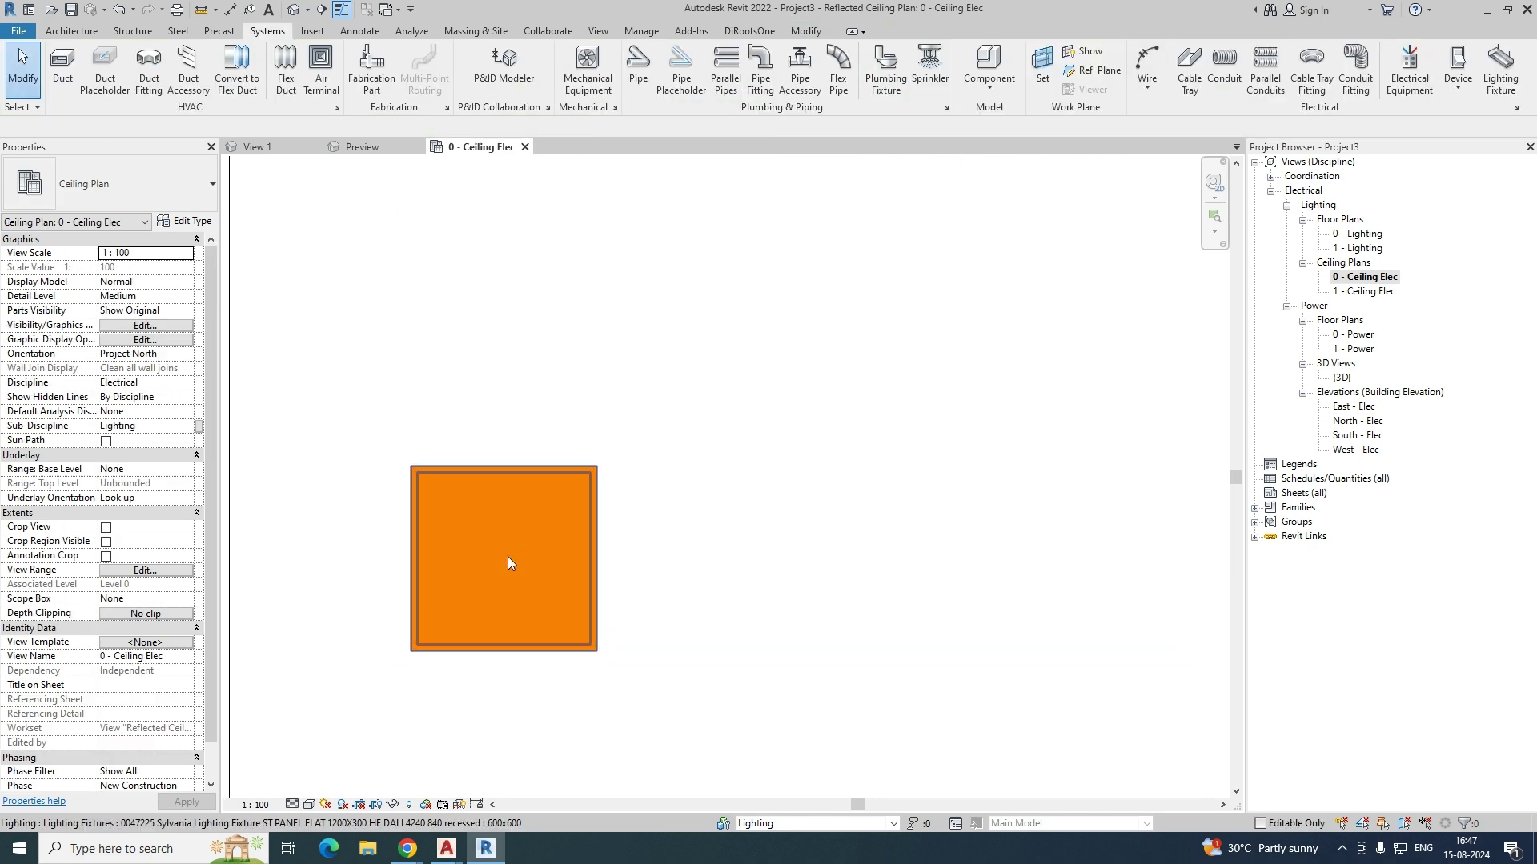
pyautogui.scroll(5, 628, 498)
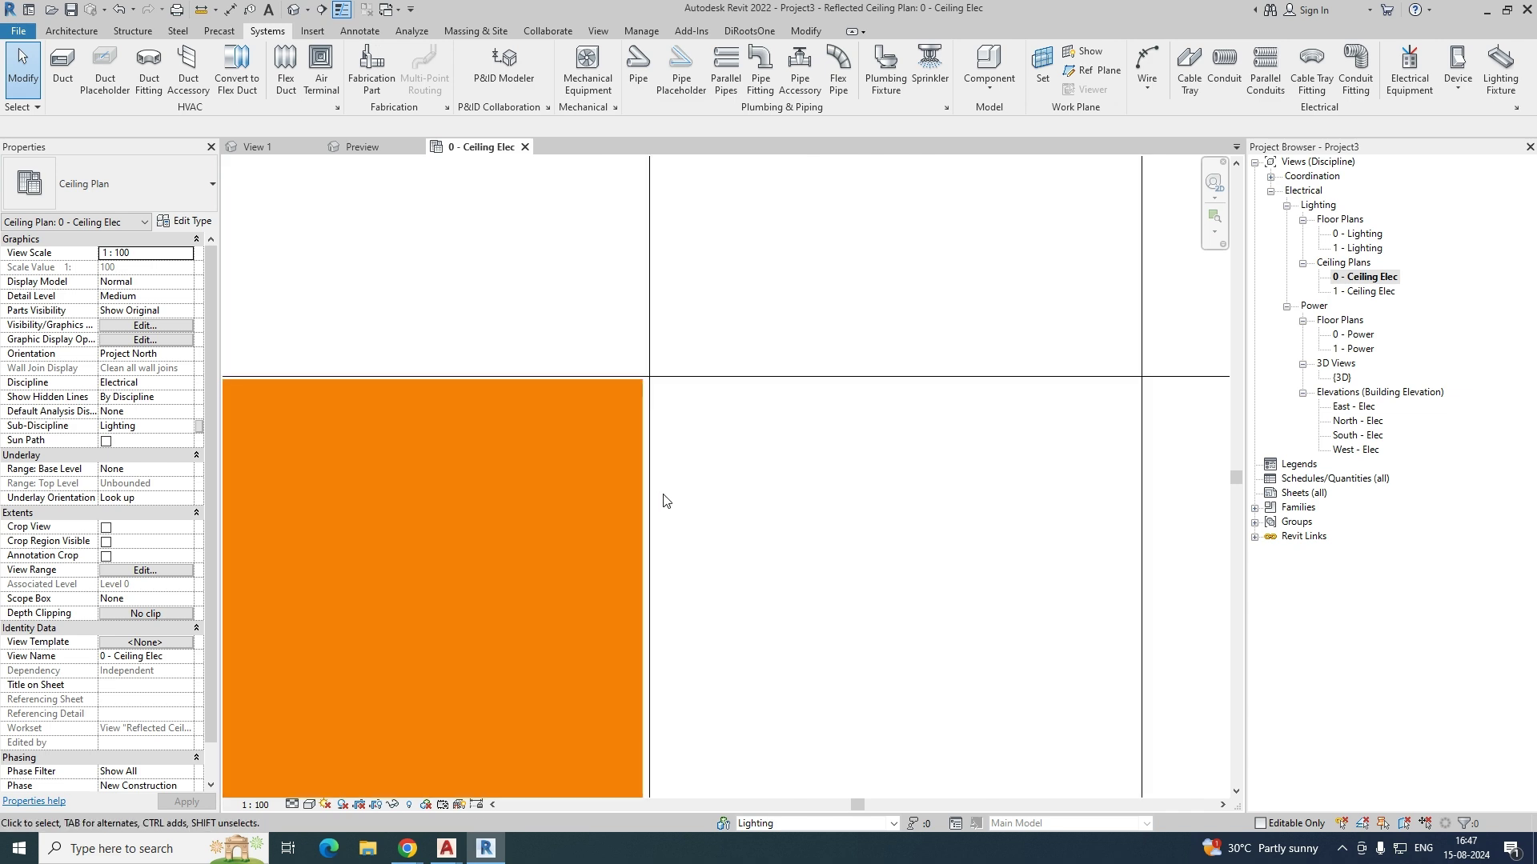
pyautogui.press('a')
pyautogui.press('l')
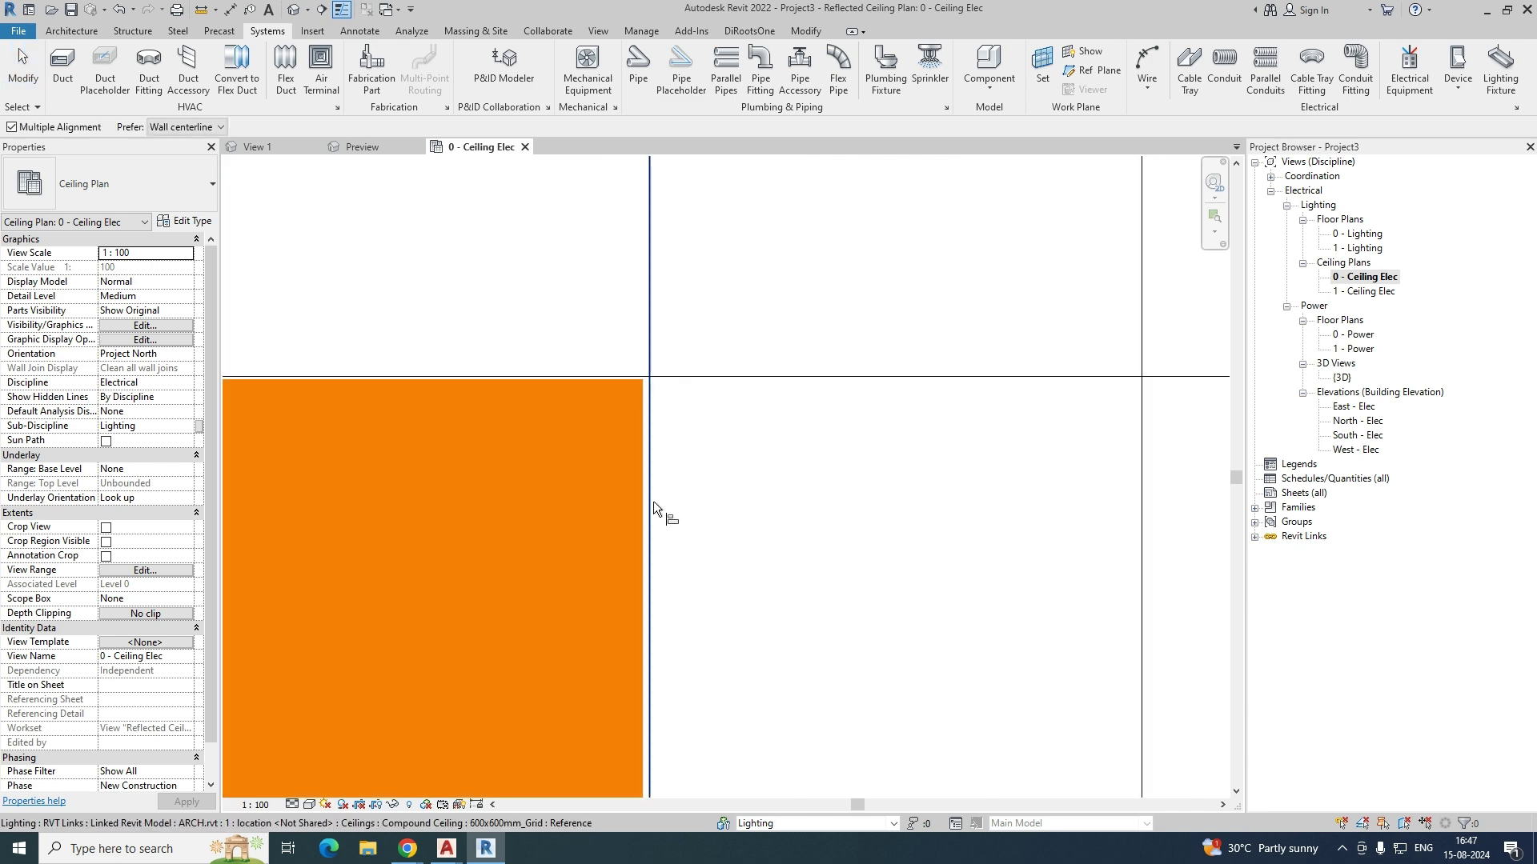
pyautogui.click(653, 501)
pyautogui.click(645, 515)
pyautogui.scroll(3, 336, 391)
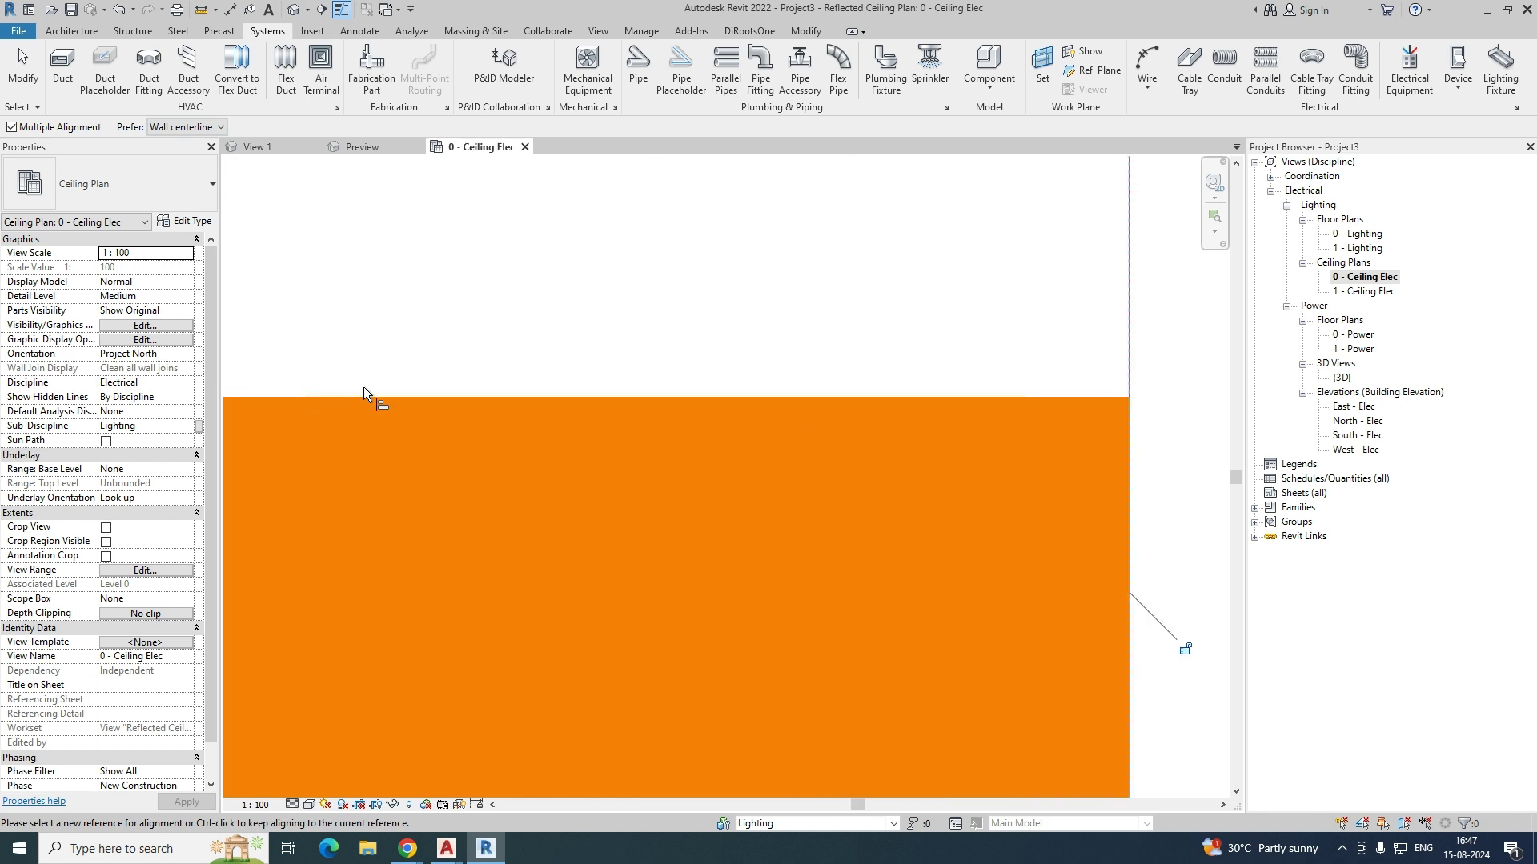
pyautogui.click(363, 389)
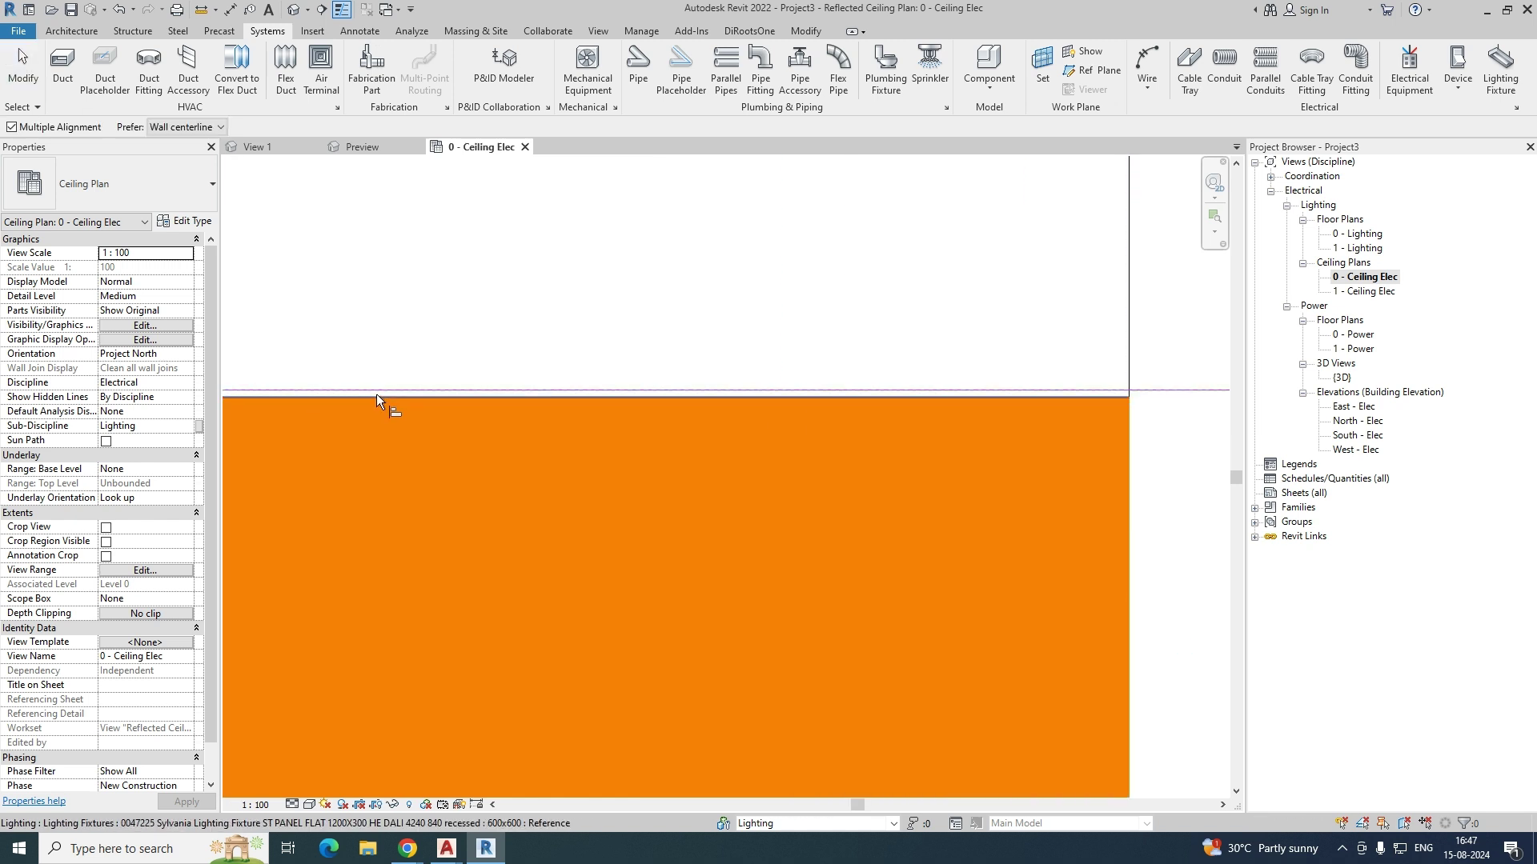
pyautogui.click(632, 394)
pyautogui.scroll(-5, 592, 412)
pyautogui.press('Escape')
pyautogui.press('Escape')
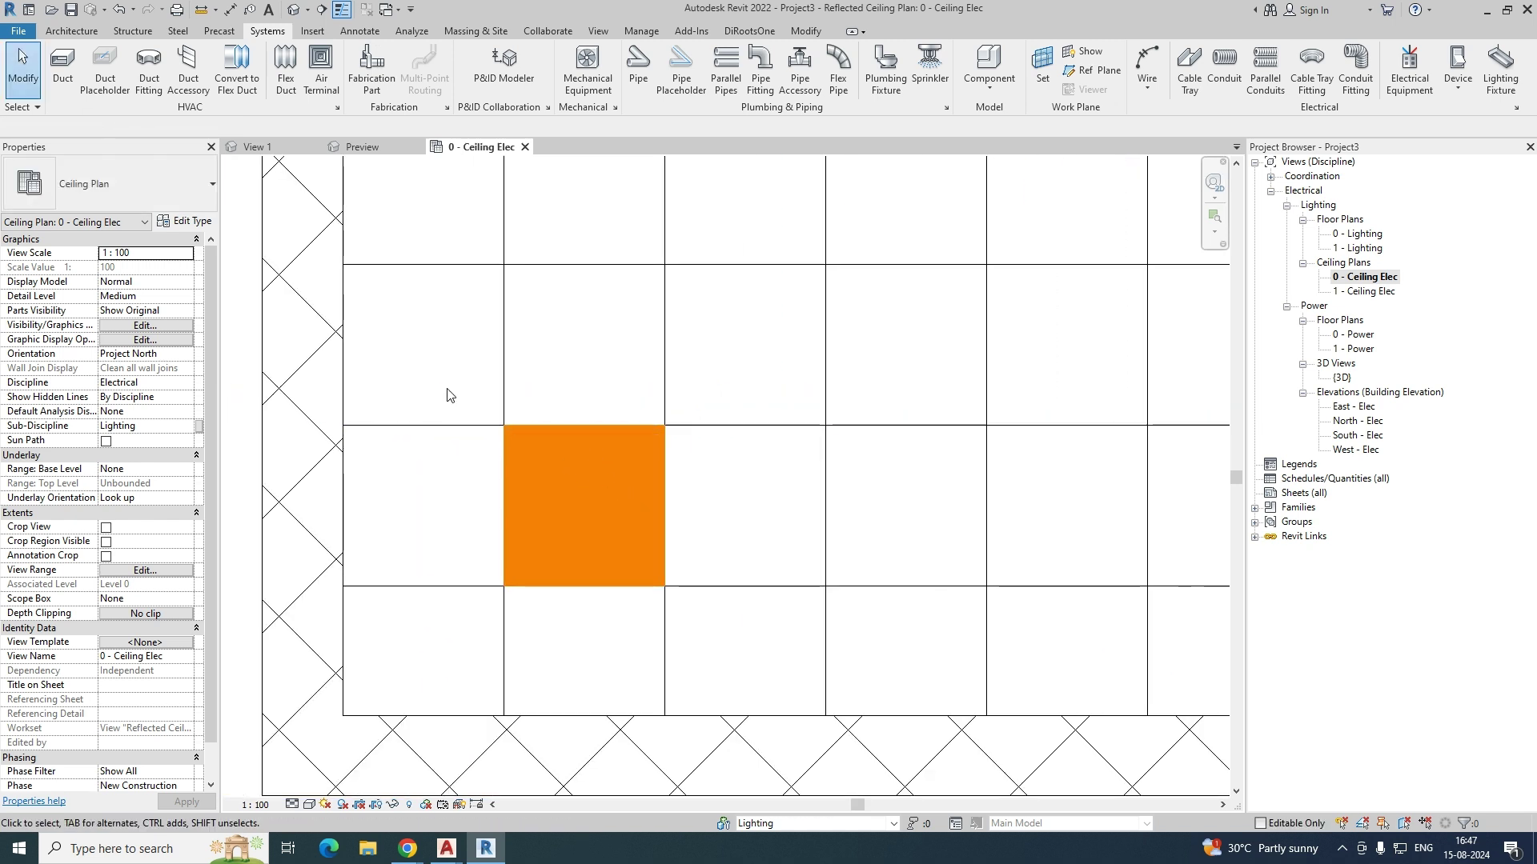
# Step: Isolate the fixture in 3D with a selection box and inspect the ceiling from below and around it
pyautogui.click(585, 504)
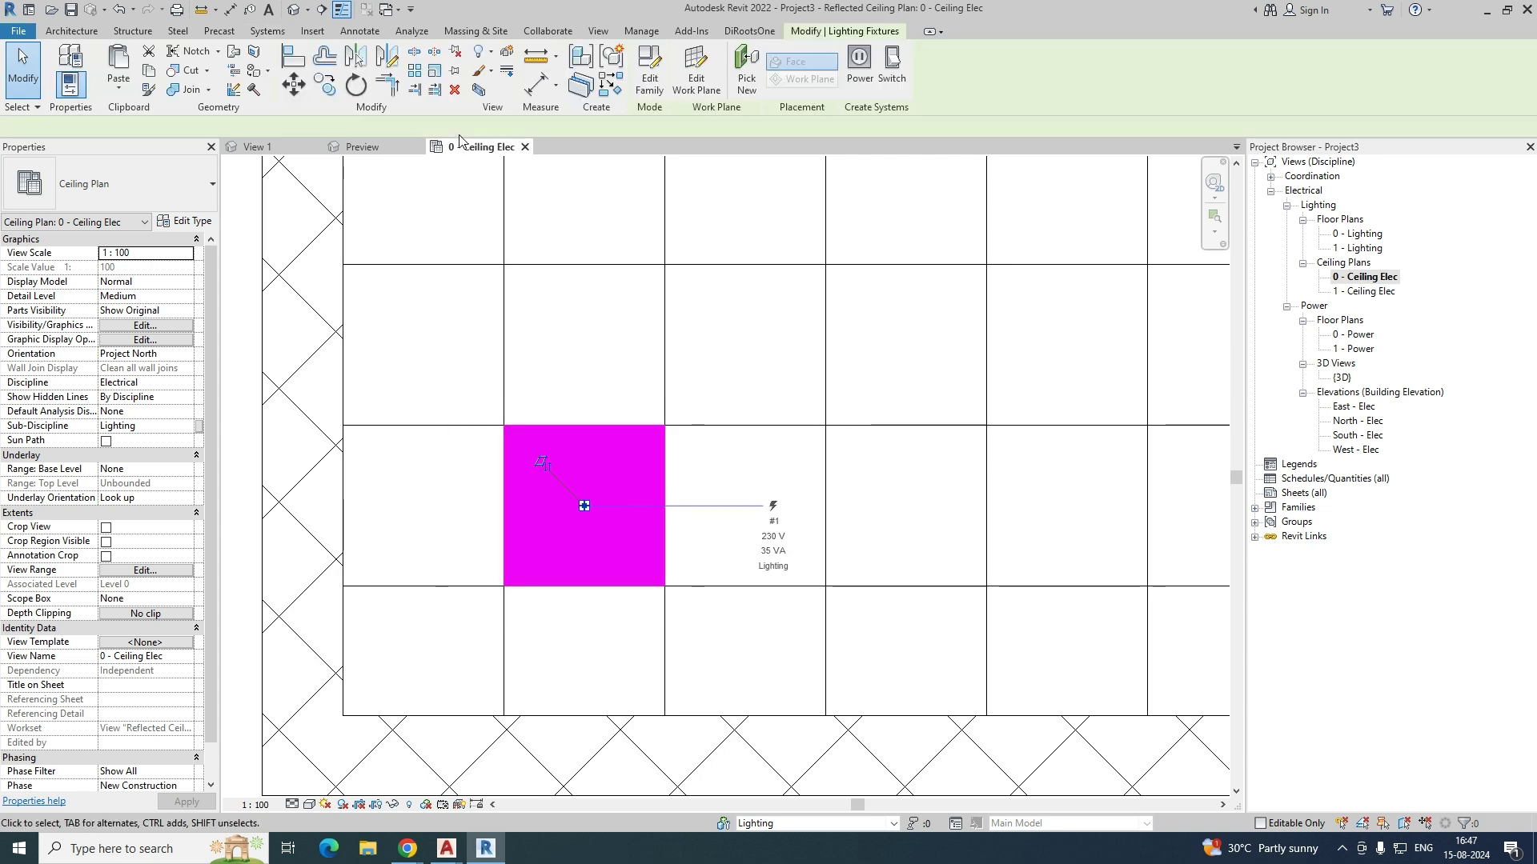
pyautogui.click(480, 91)
pyautogui.click(966, 601)
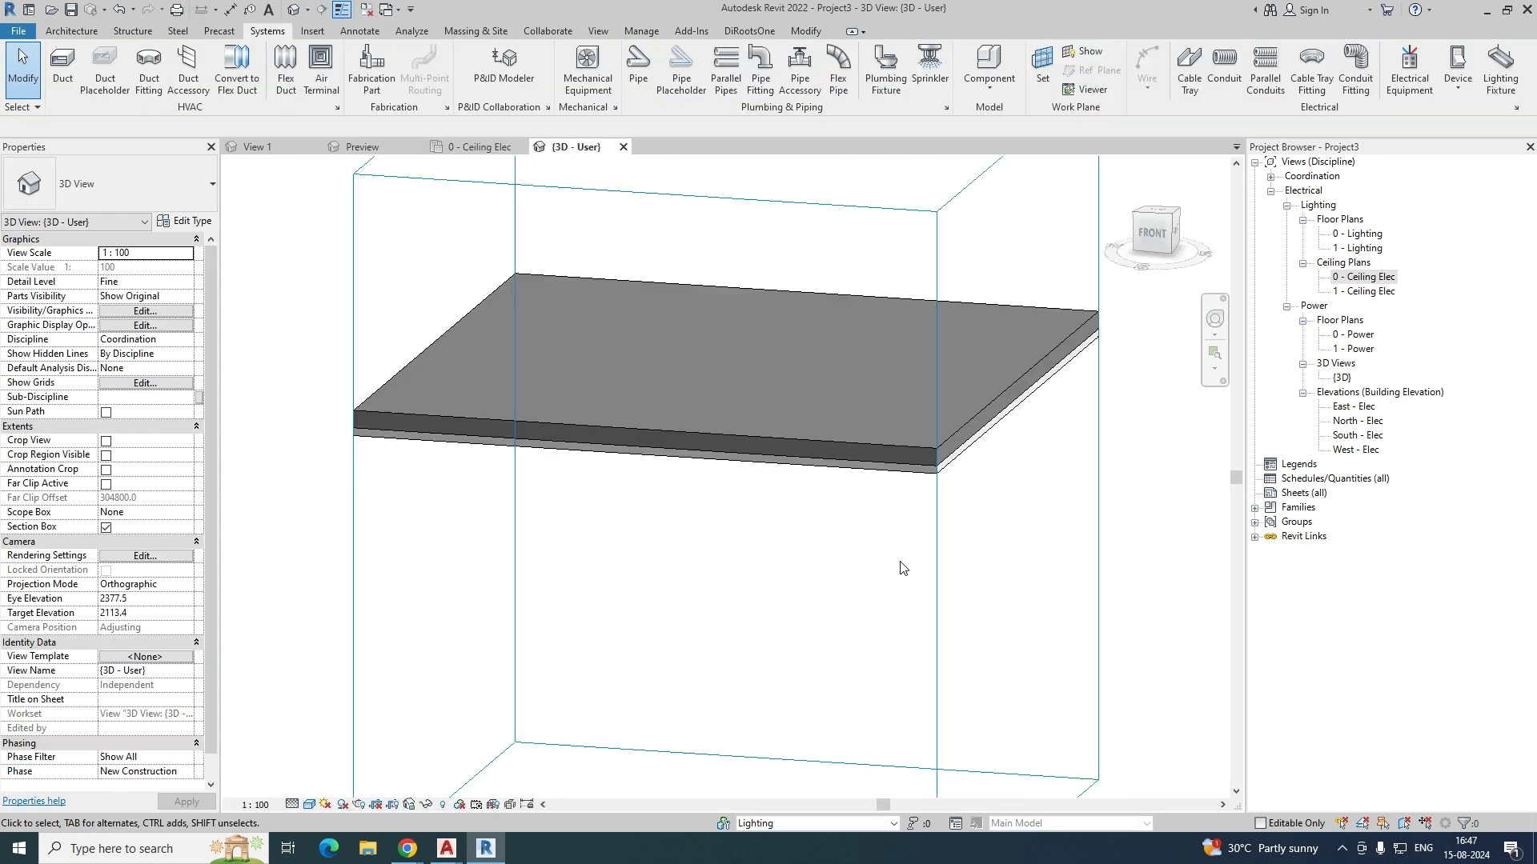
pyautogui.keyDown('shift'); pyautogui.moveTo(869, 568); pyautogui.dragTo(831, 415, button='middle'); pyautogui.keyUp('shift')
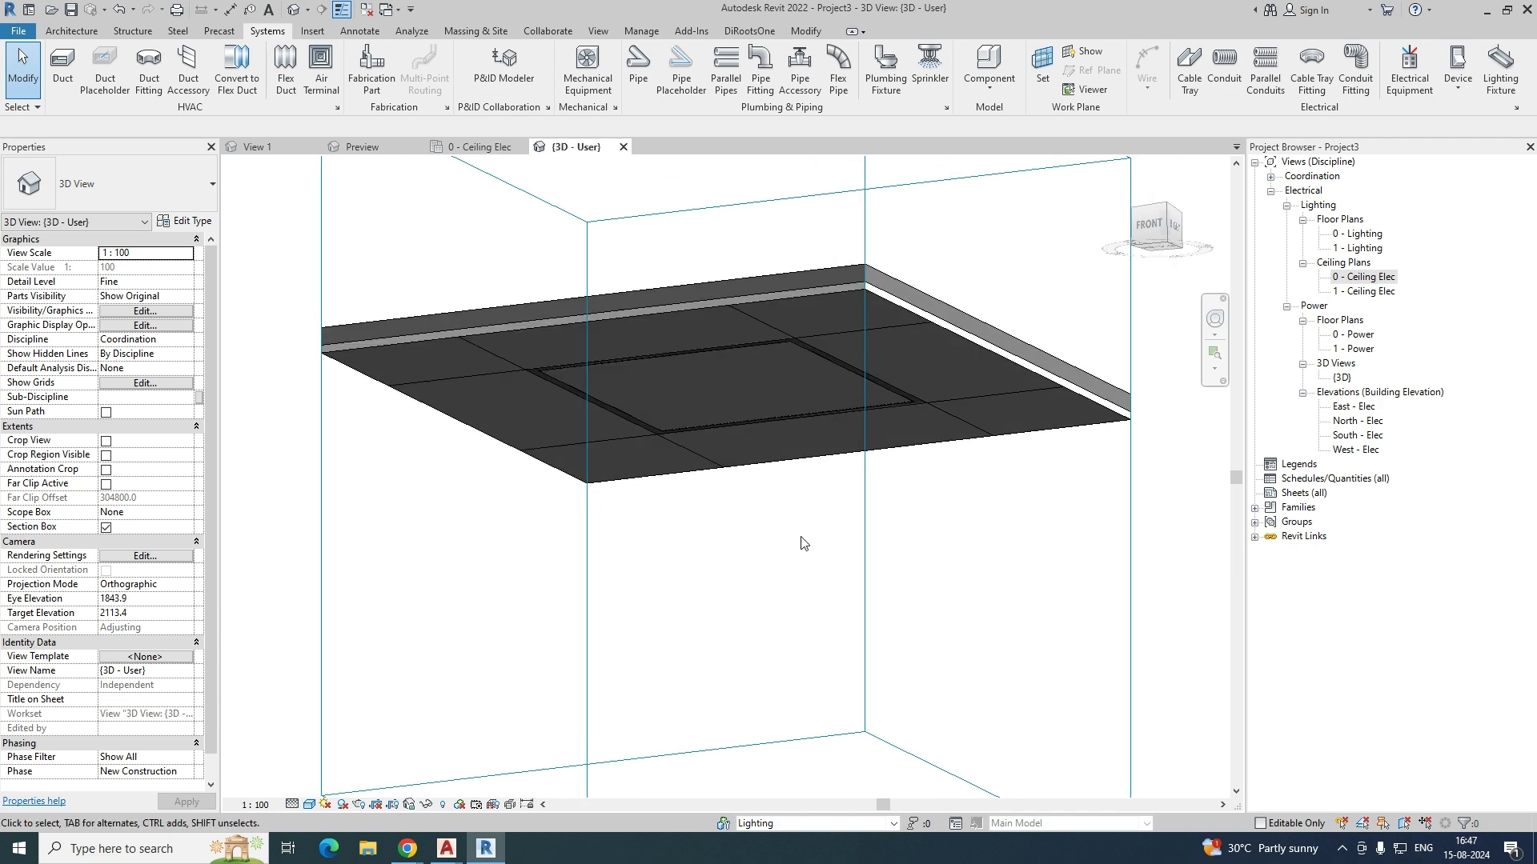
pyautogui.keyDown('shift'); pyautogui.moveTo(656, 422); pyautogui.dragTo(957, 607, button='middle'); pyautogui.keyUp('shift')
# Step: In the 0 - Ceiling Elec plan, copy the fixture twice along its row with Multiple enabled, spacing the copies three tiles apart
pyautogui.click(480, 148)
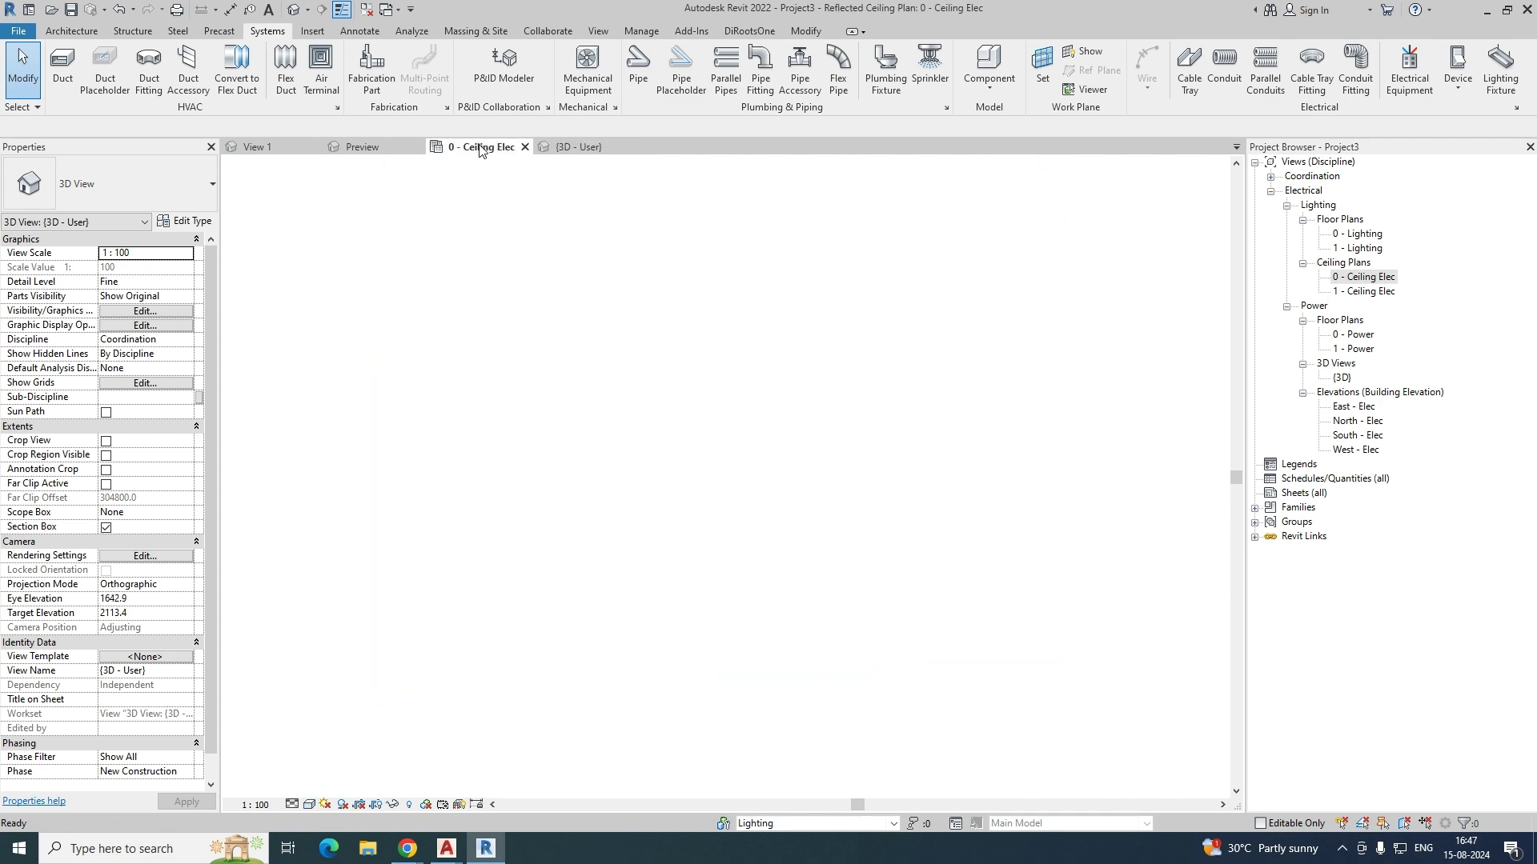
pyautogui.moveTo(492, 419); pyautogui.dragTo(658, 585)
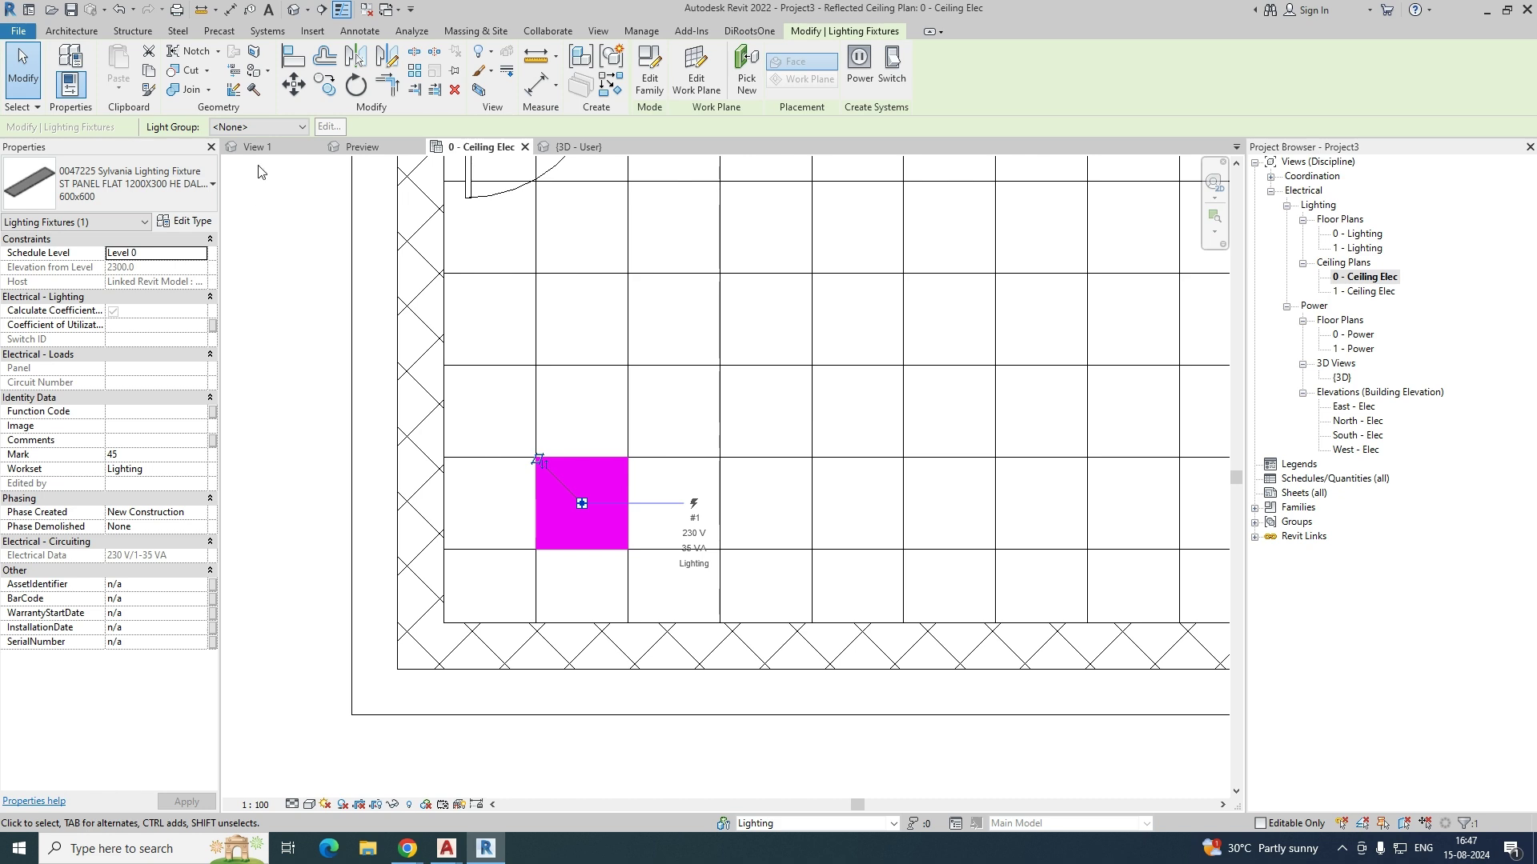
pyautogui.click(336, 94)
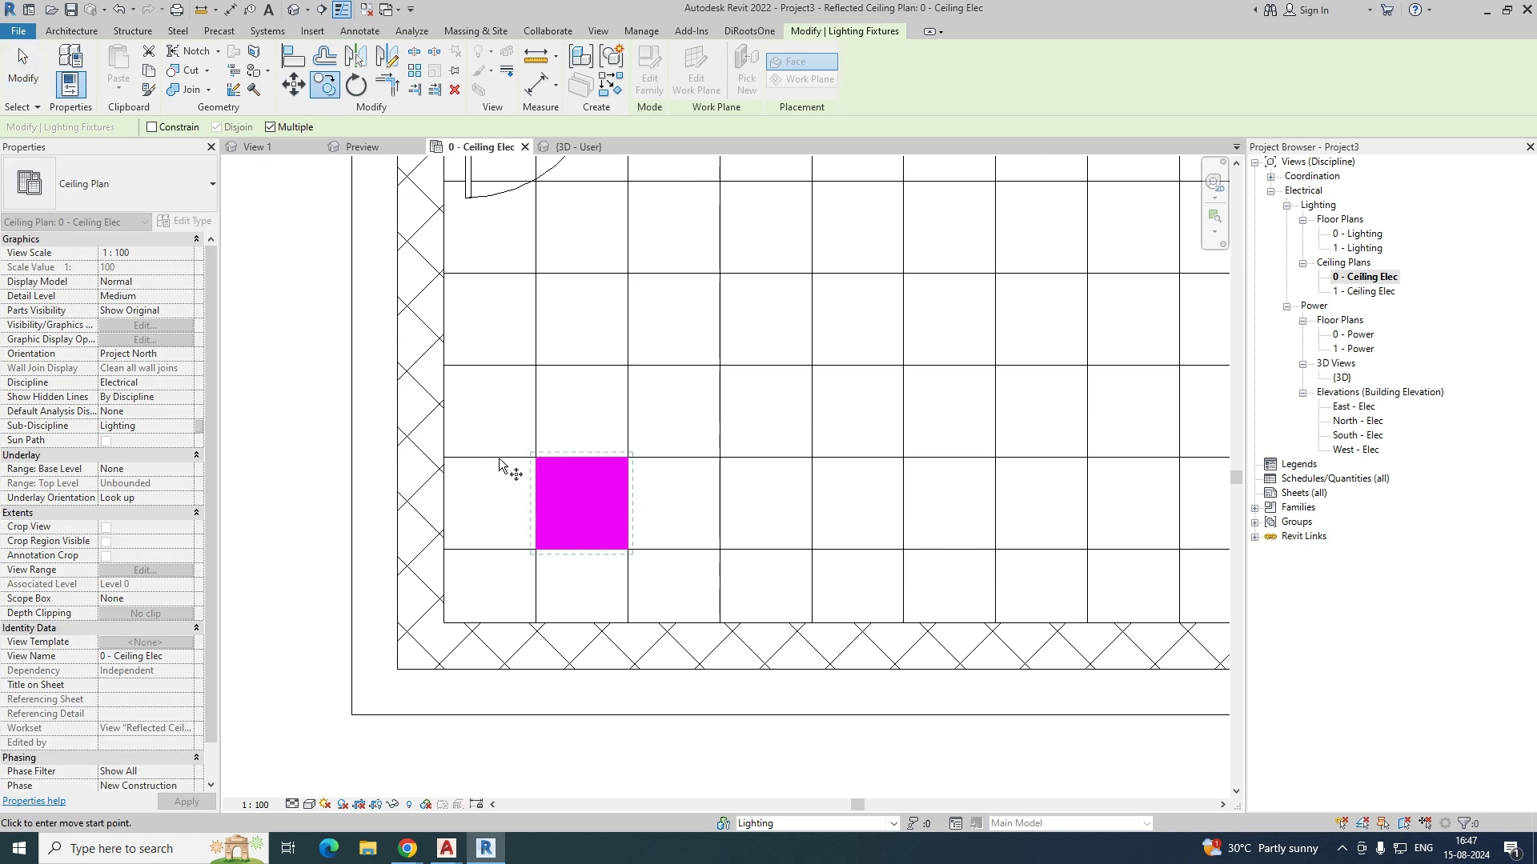
pyautogui.click(537, 549)
pyautogui.click(813, 549)
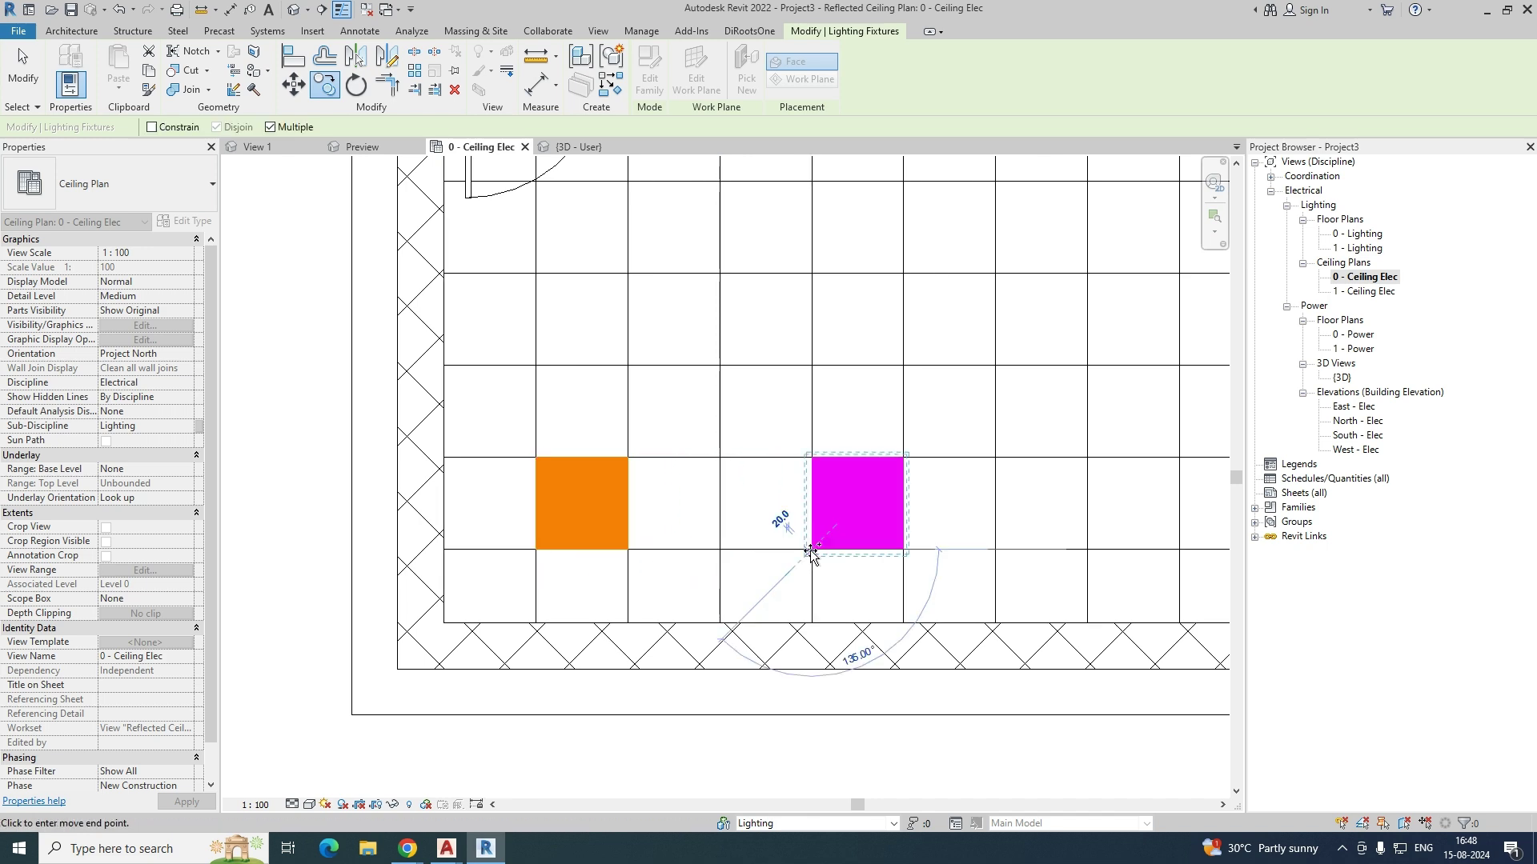
pyautogui.scroll(-1, 902, 558)
pyautogui.moveTo(902, 557); pyautogui.dragTo(492, 571, button='middle')
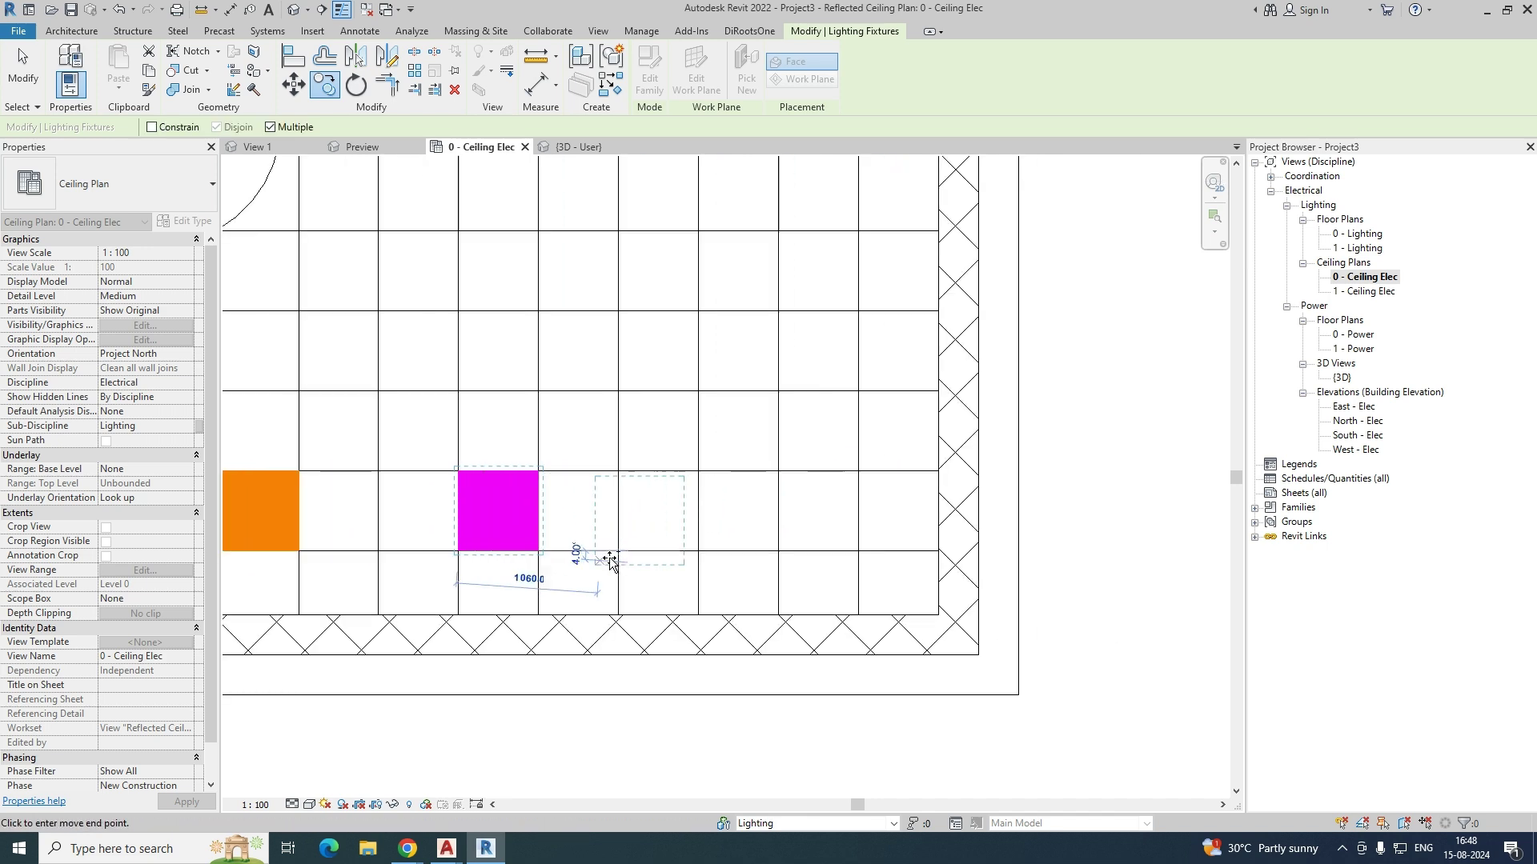
pyautogui.click(699, 550)
pyautogui.scroll(-1, 838, 567)
pyautogui.scroll(-1, 846, 570)
pyautogui.press('Escape')
pyautogui.press('Escape')
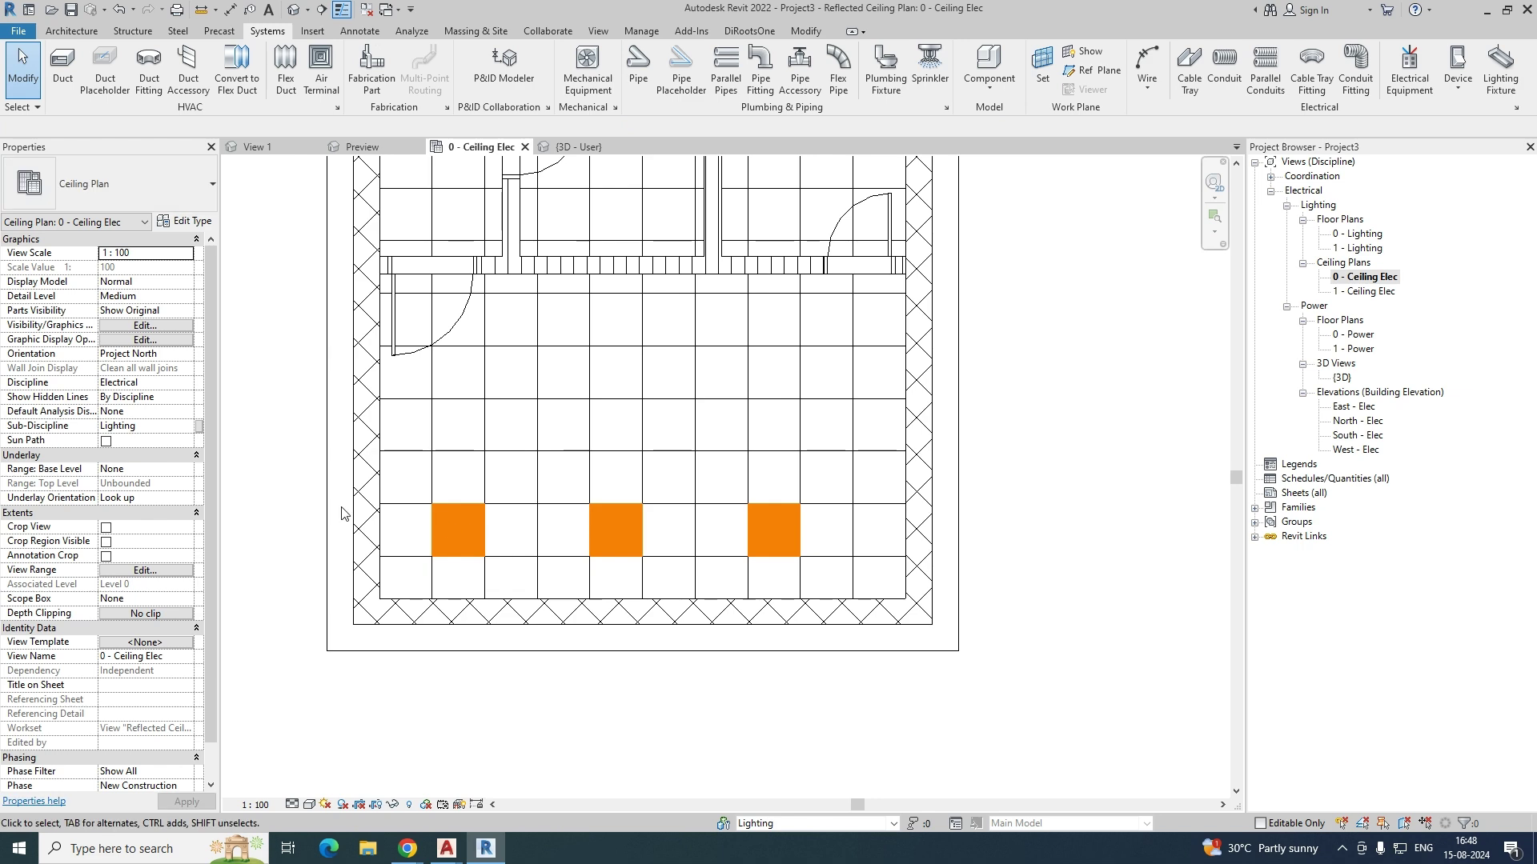
# Step: Copy the row of three 600x600 panel fixtures three tiles (1800 mm) up in the lowest room
pyautogui.moveTo(415, 477); pyautogui.dragTo(804, 583)
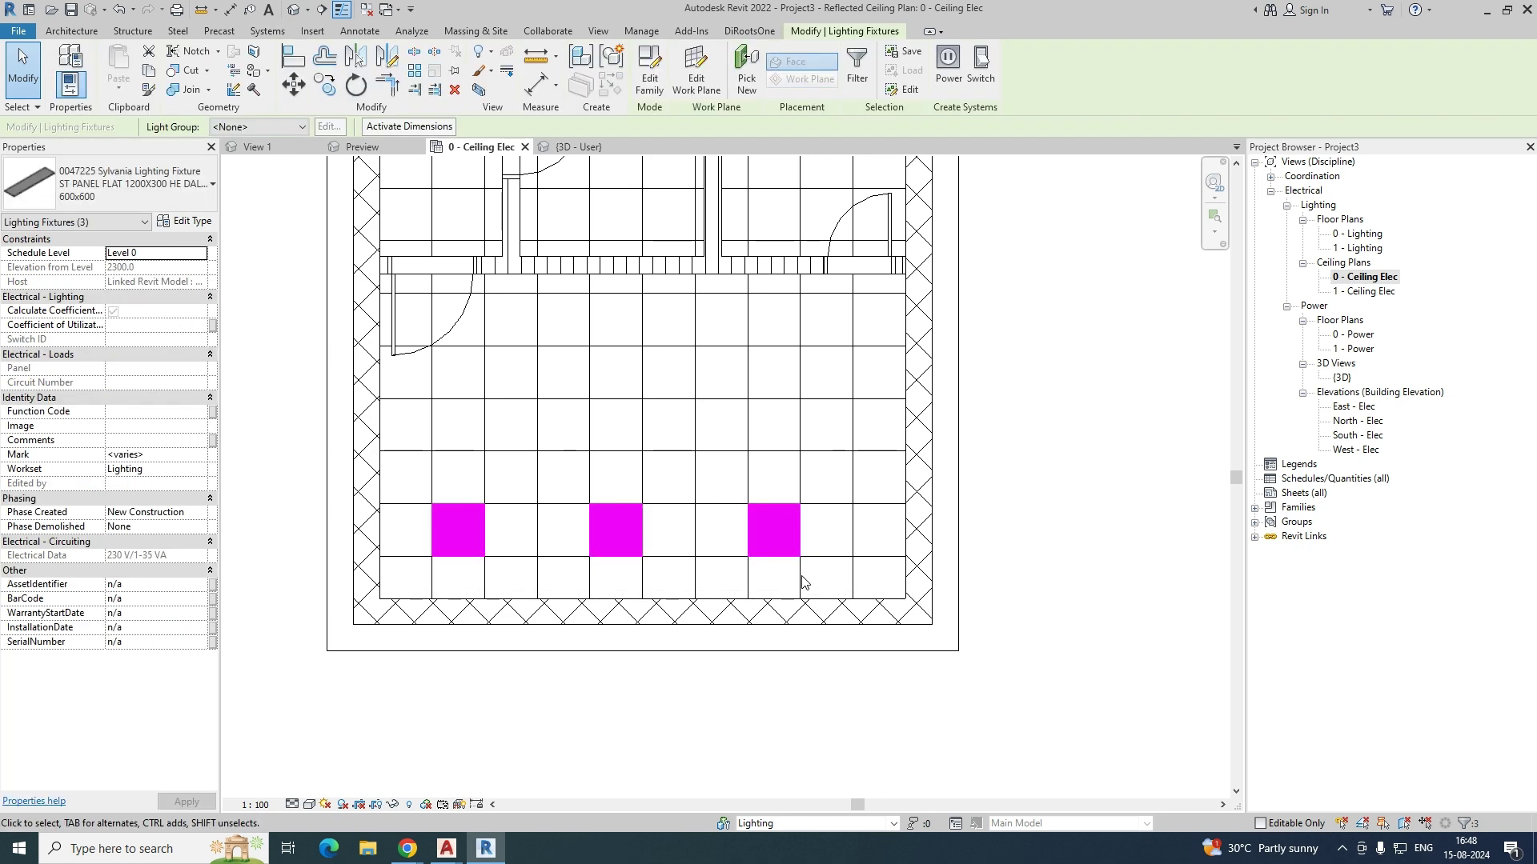
pyautogui.press('o')
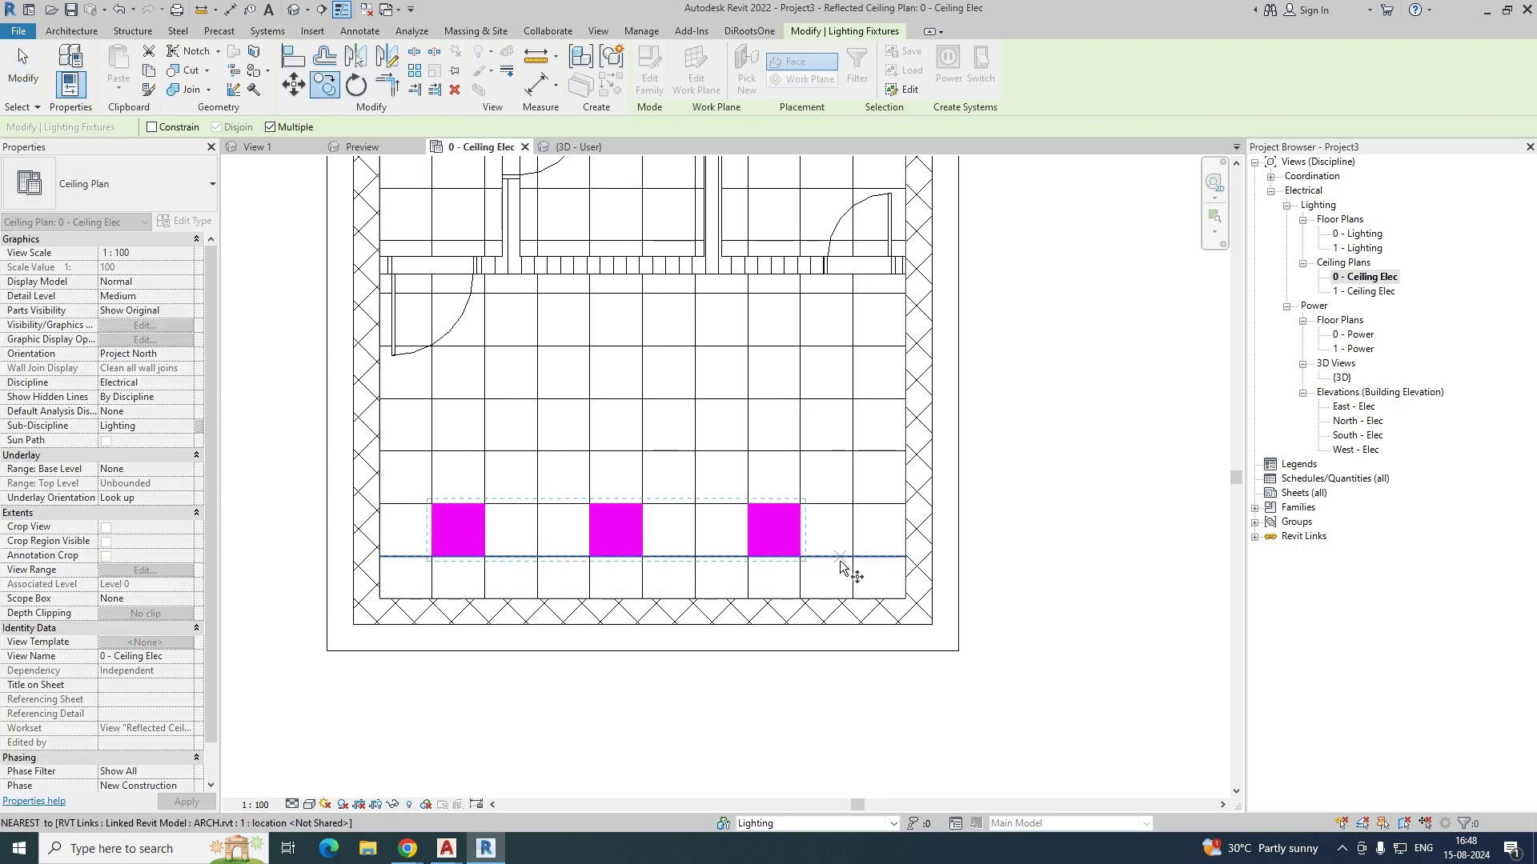
pyautogui.click(853, 556)
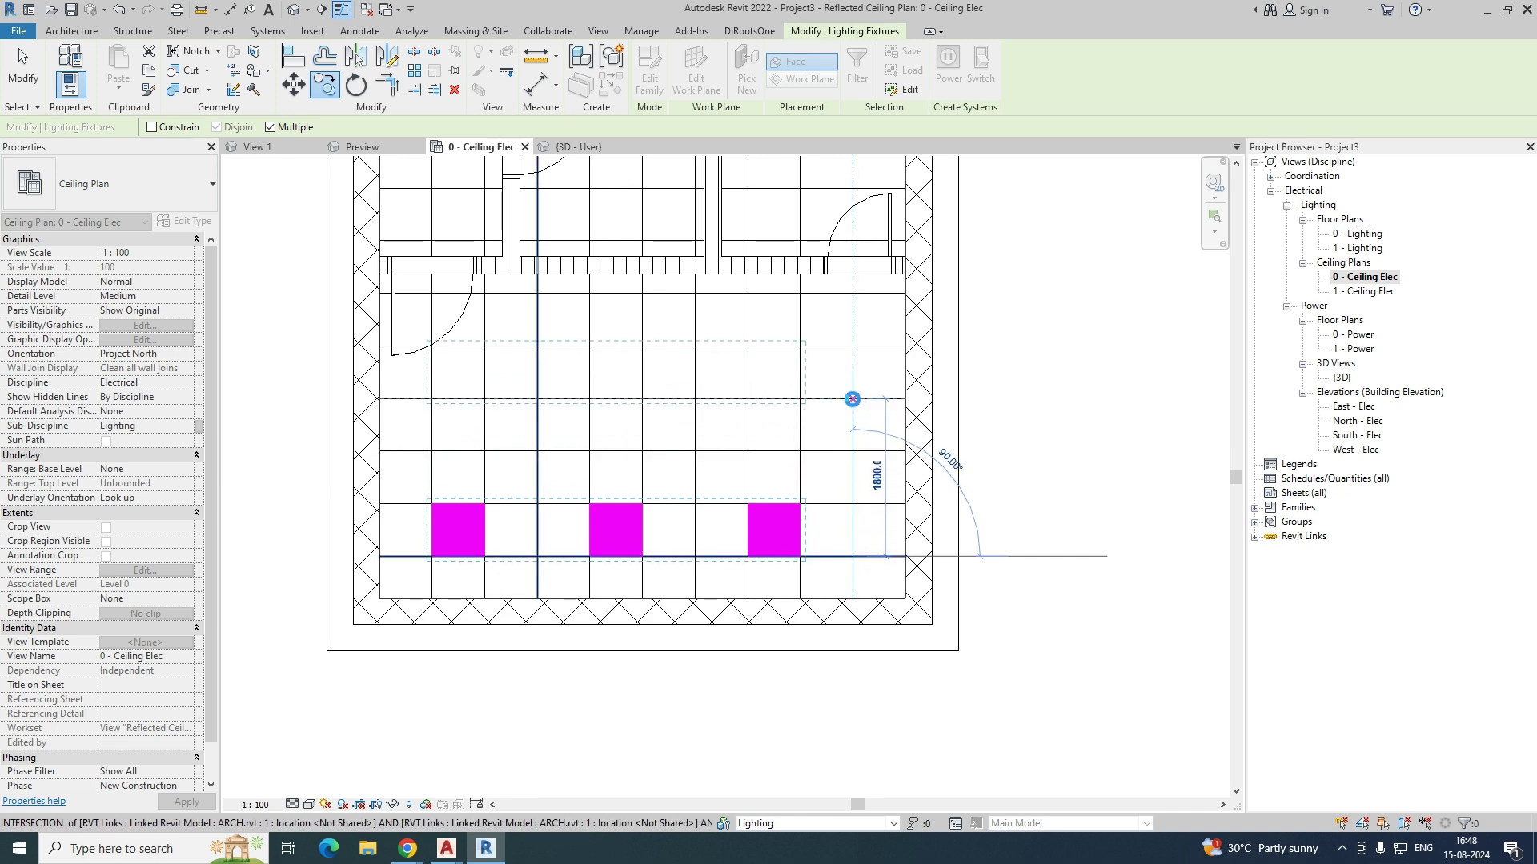
pyautogui.click(853, 399)
pyautogui.press('Escape')
pyautogui.press('Escape')
# Step: Place four Cetus1 CETUS LED 1000 HF 831 fixtures on the ceiling face of the middle room, four tiles apart across and about two apart vertically
pyautogui.scroll(-2, 817, 576)
pyautogui.moveTo(816, 576); pyautogui.dragTo(798, 673, button='middle')
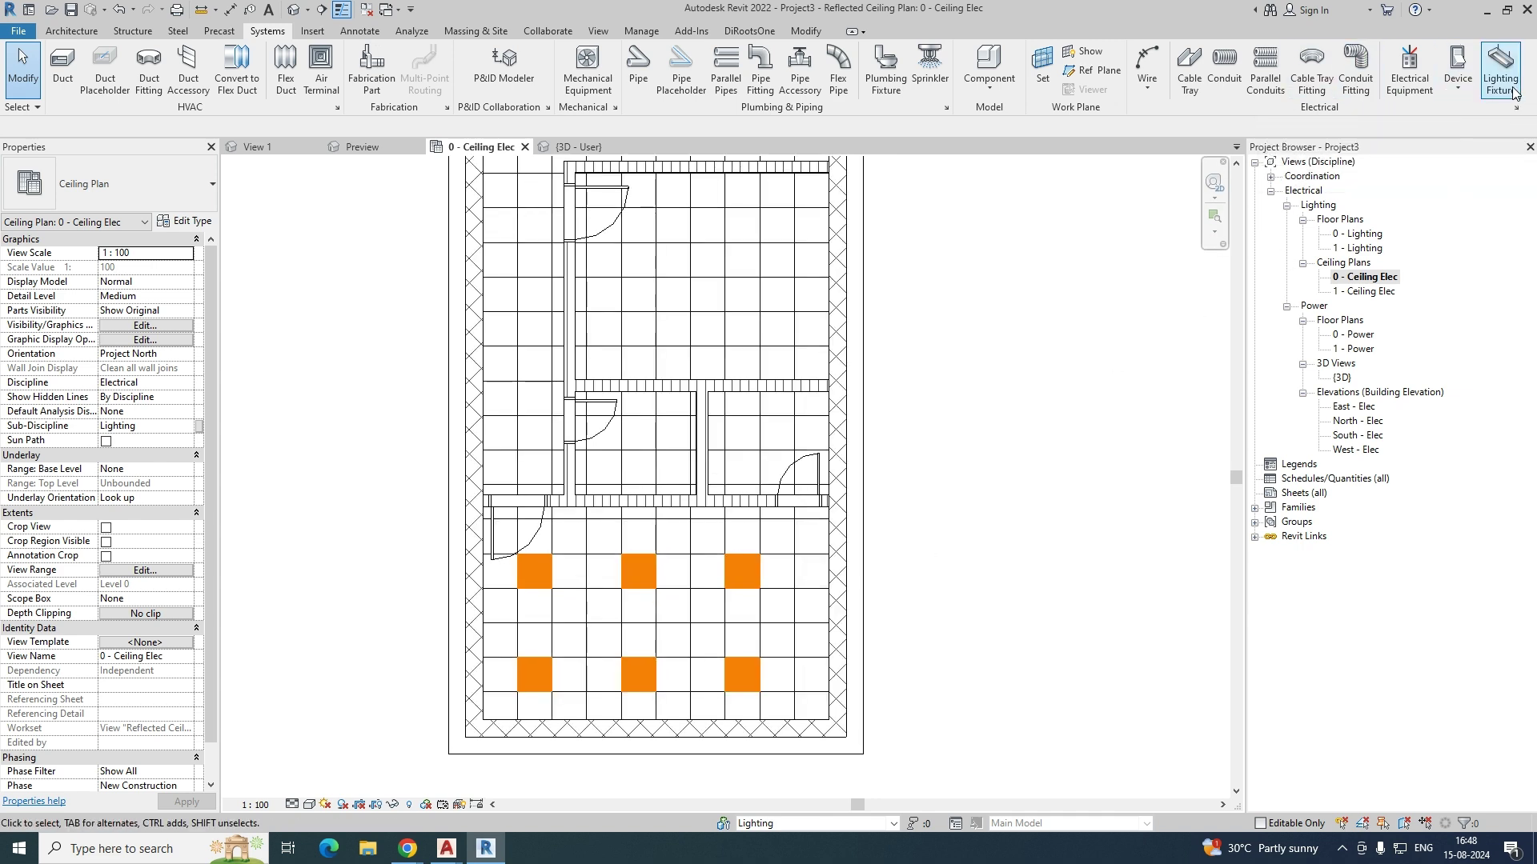
pyautogui.click(1500, 68)
pyautogui.click(151, 184)
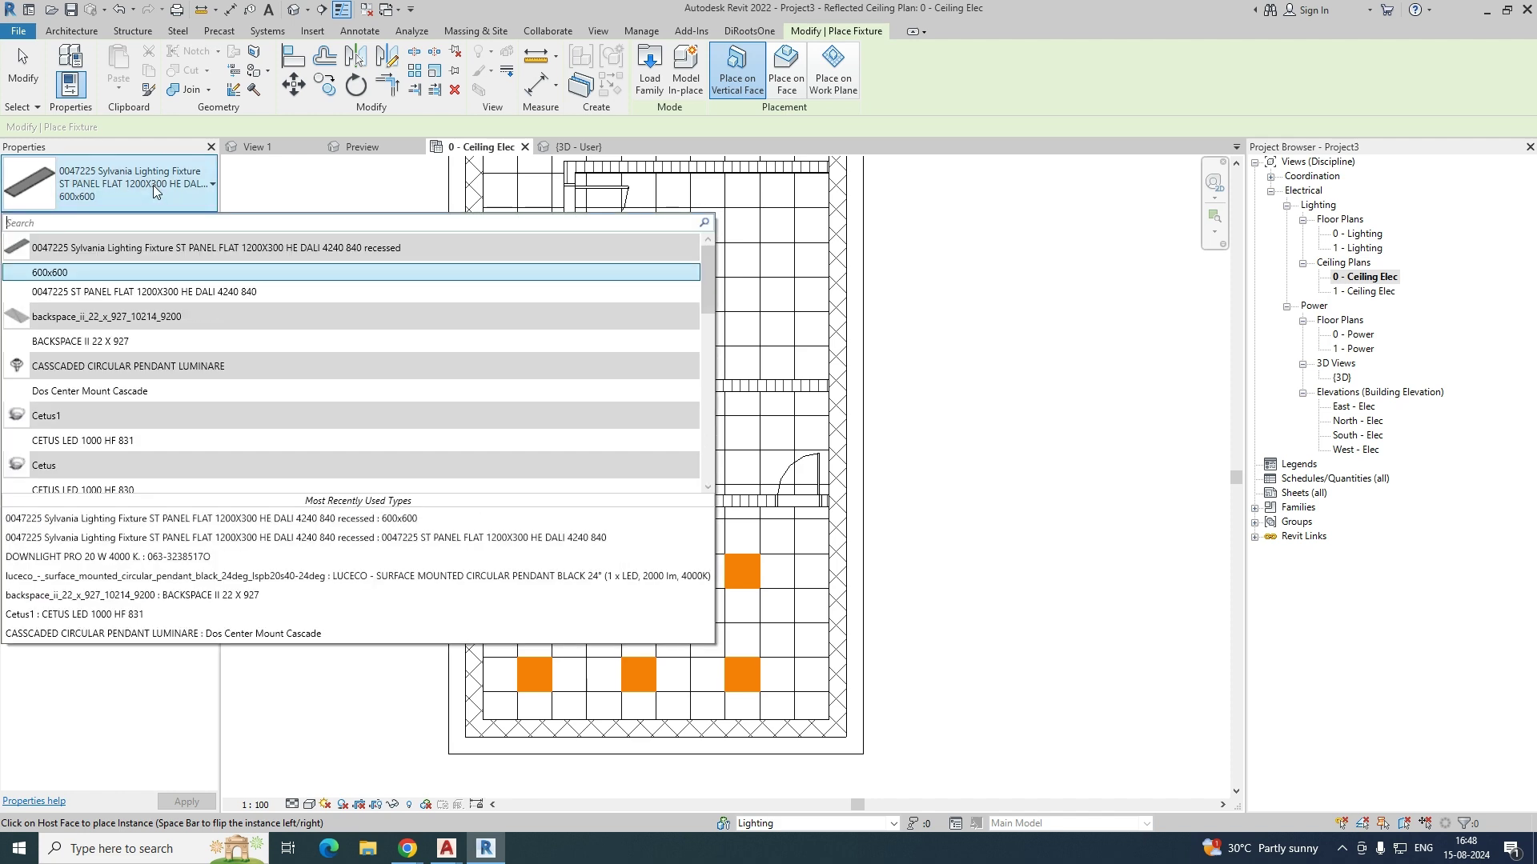
pyautogui.click(93, 445)
pyautogui.moveTo(656, 468); pyautogui.dragTo(602, 644, button='middle')
pyautogui.scroll(-5, 603, 473)
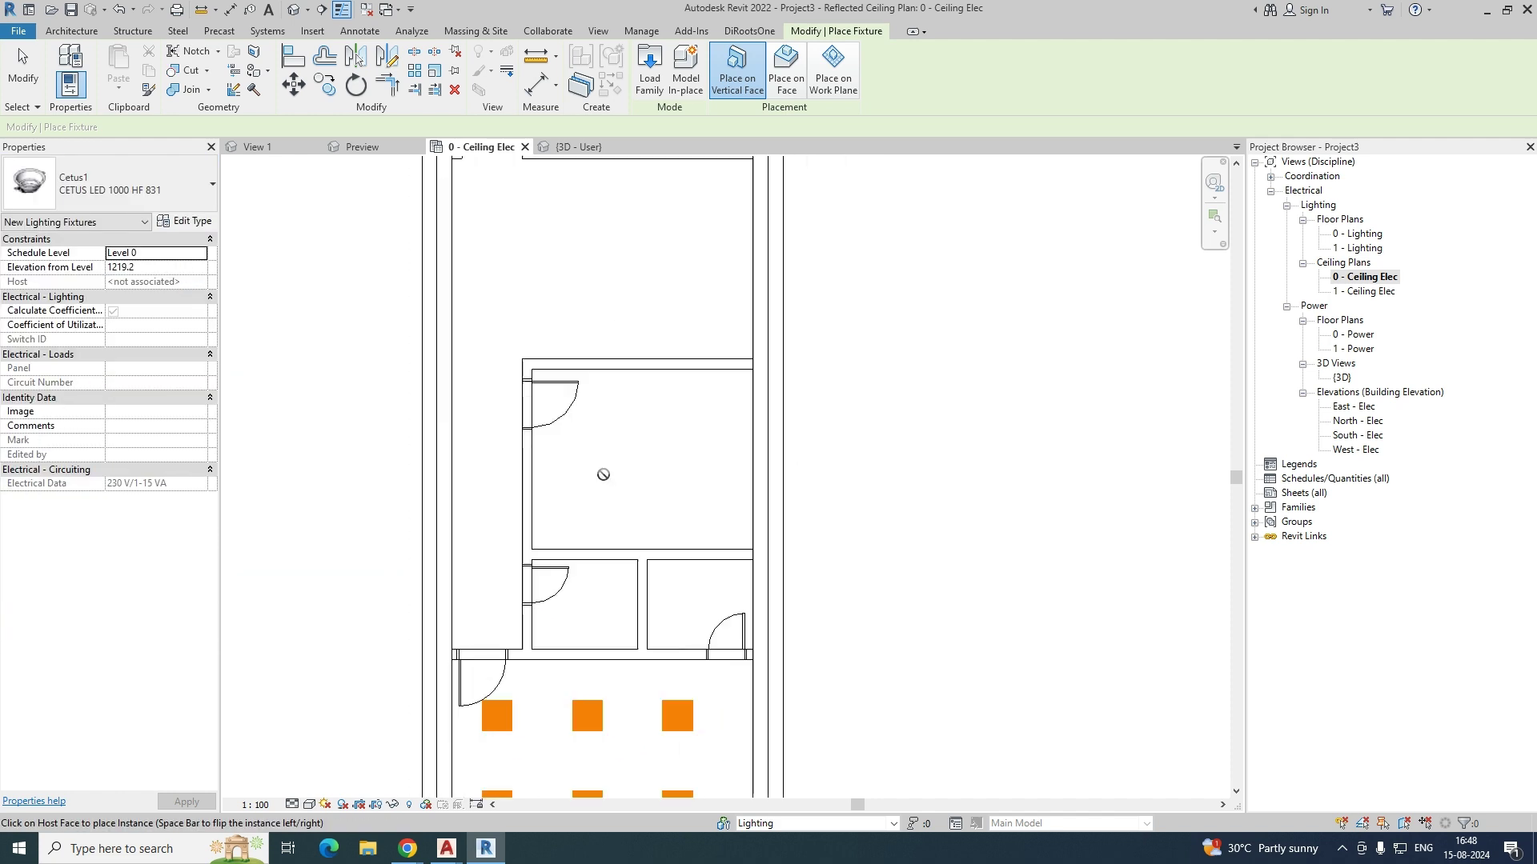
pyautogui.scroll(4, 535, 655)
pyautogui.scroll(2, 651, 491)
pyautogui.click(786, 77)
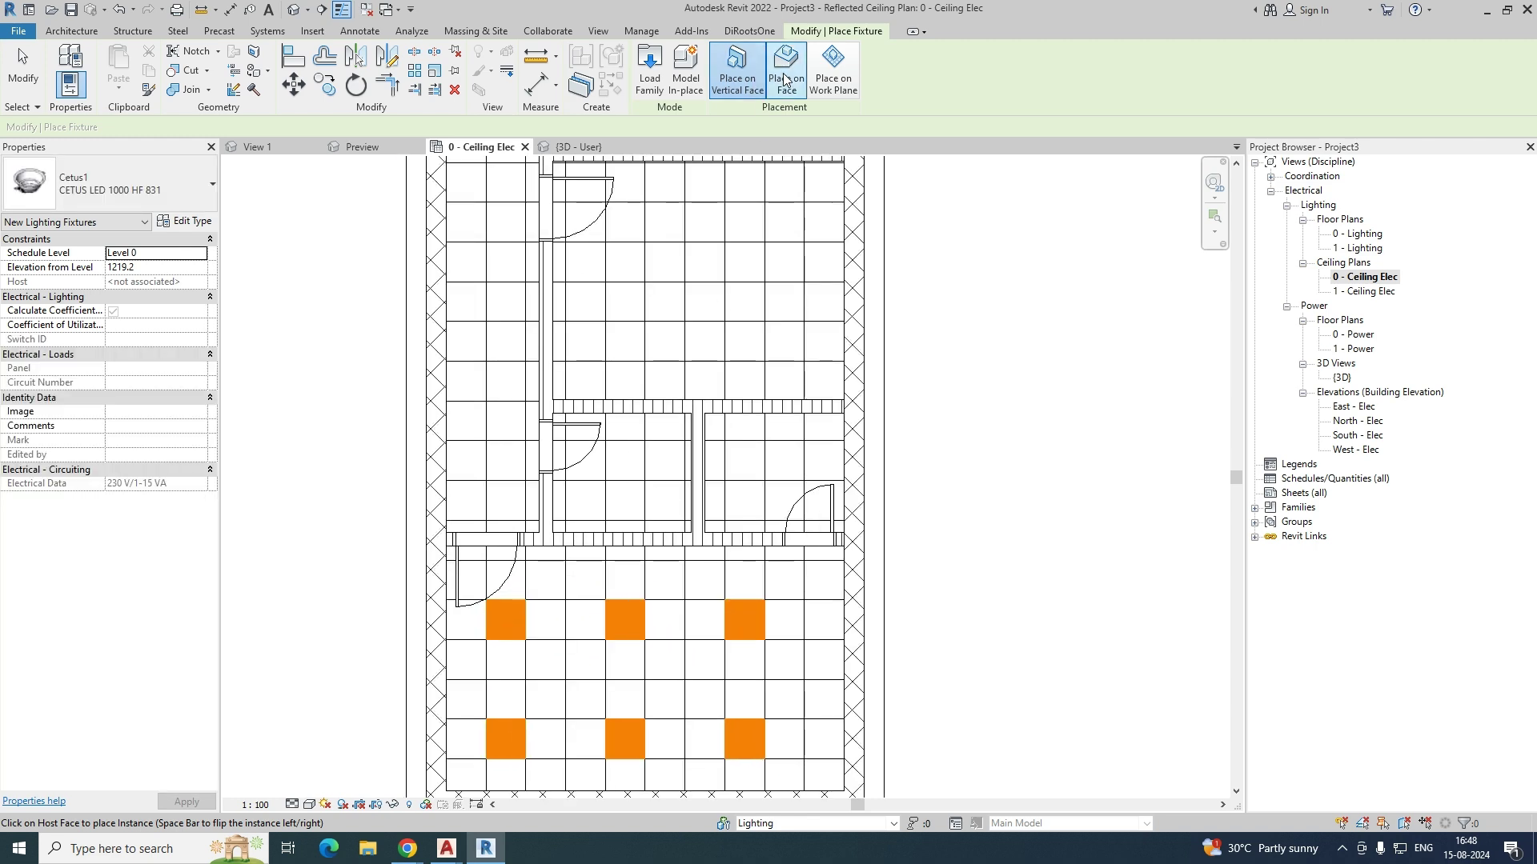
pyautogui.scroll(3, 609, 488)
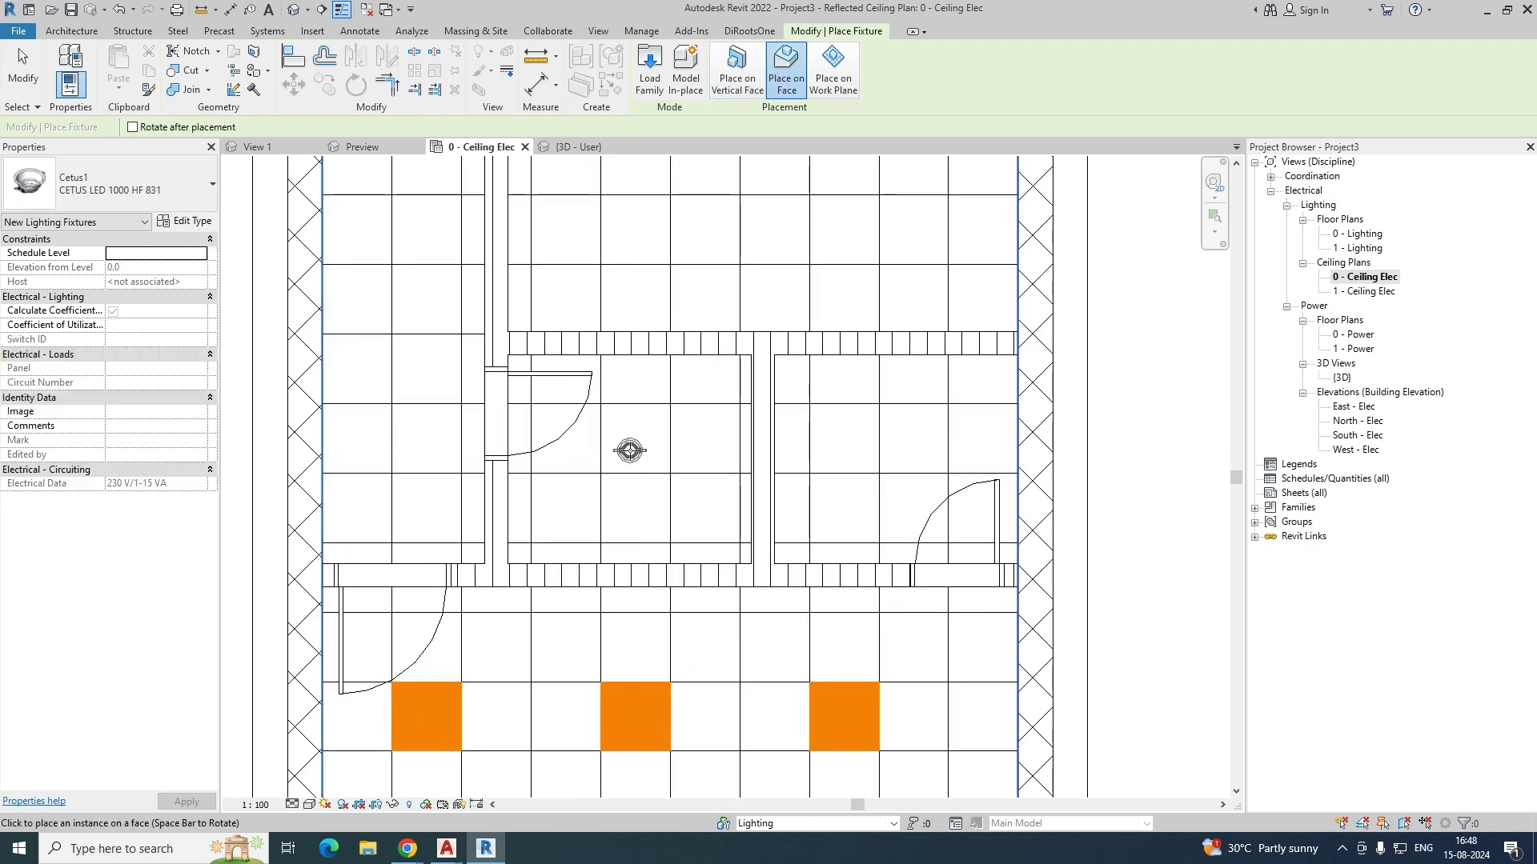
pyautogui.scroll(-2, 632, 440)
pyautogui.scroll(1, 494, 453)
pyautogui.moveTo(521, 497); pyautogui.dragTo(408, 400, button='middle')
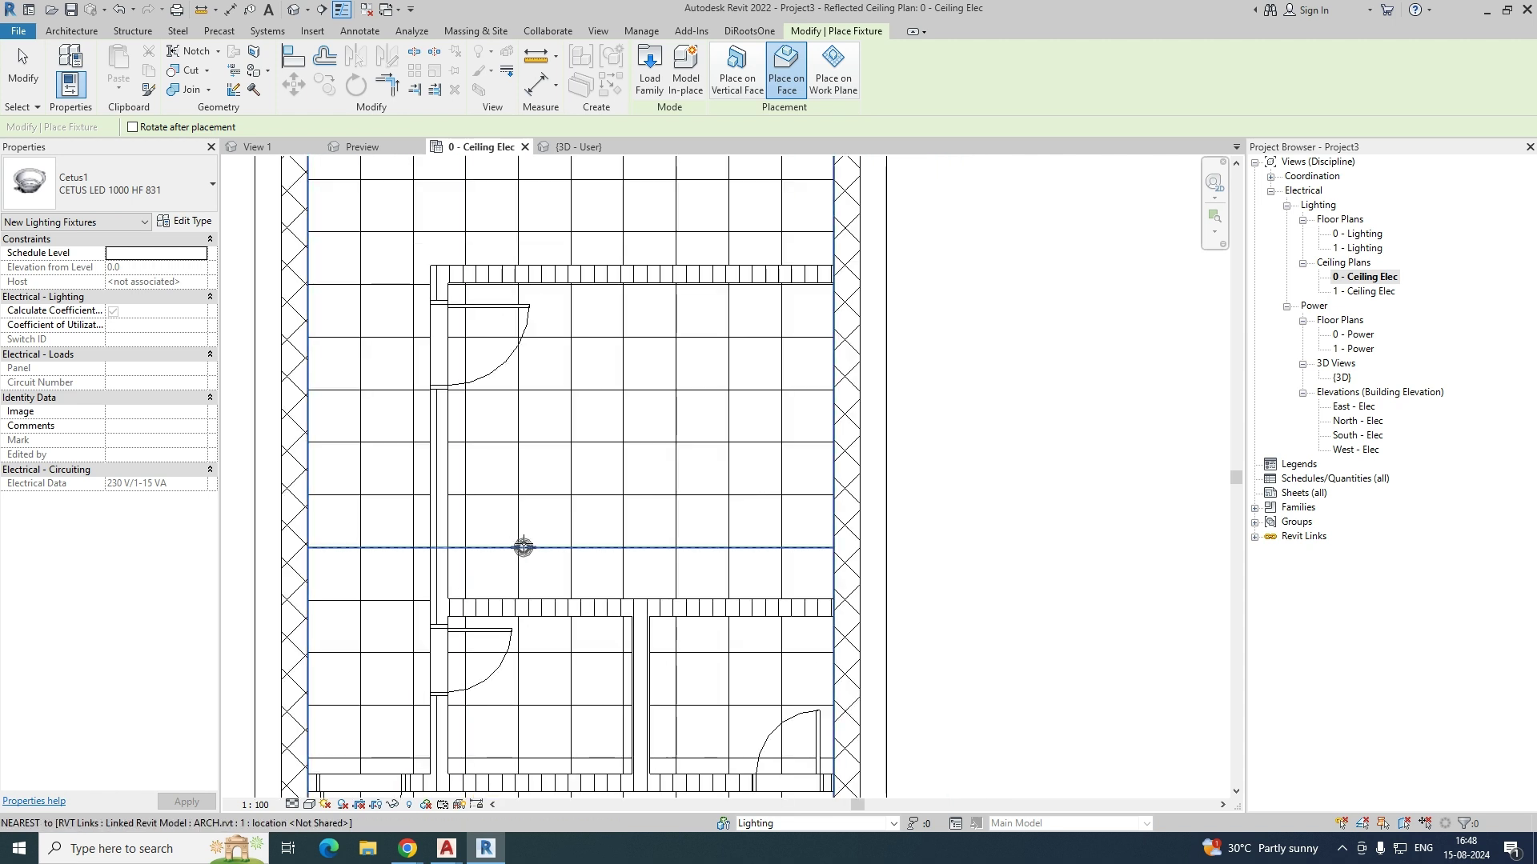
pyautogui.click(542, 521)
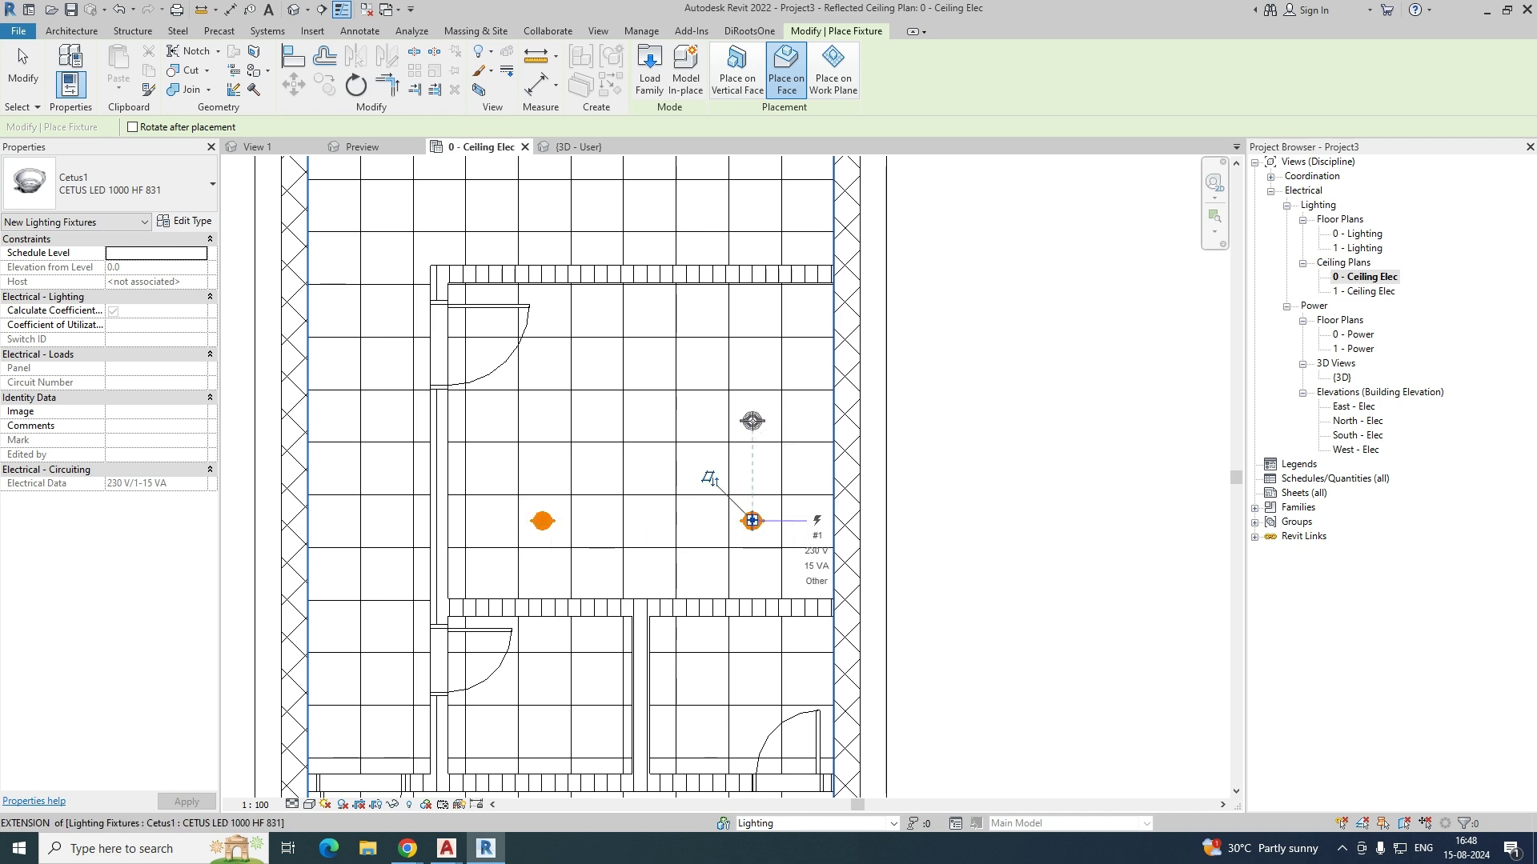
pyautogui.click(752, 521)
pyautogui.click(542, 420)
pyautogui.press('Escape')
pyautogui.press('Escape')
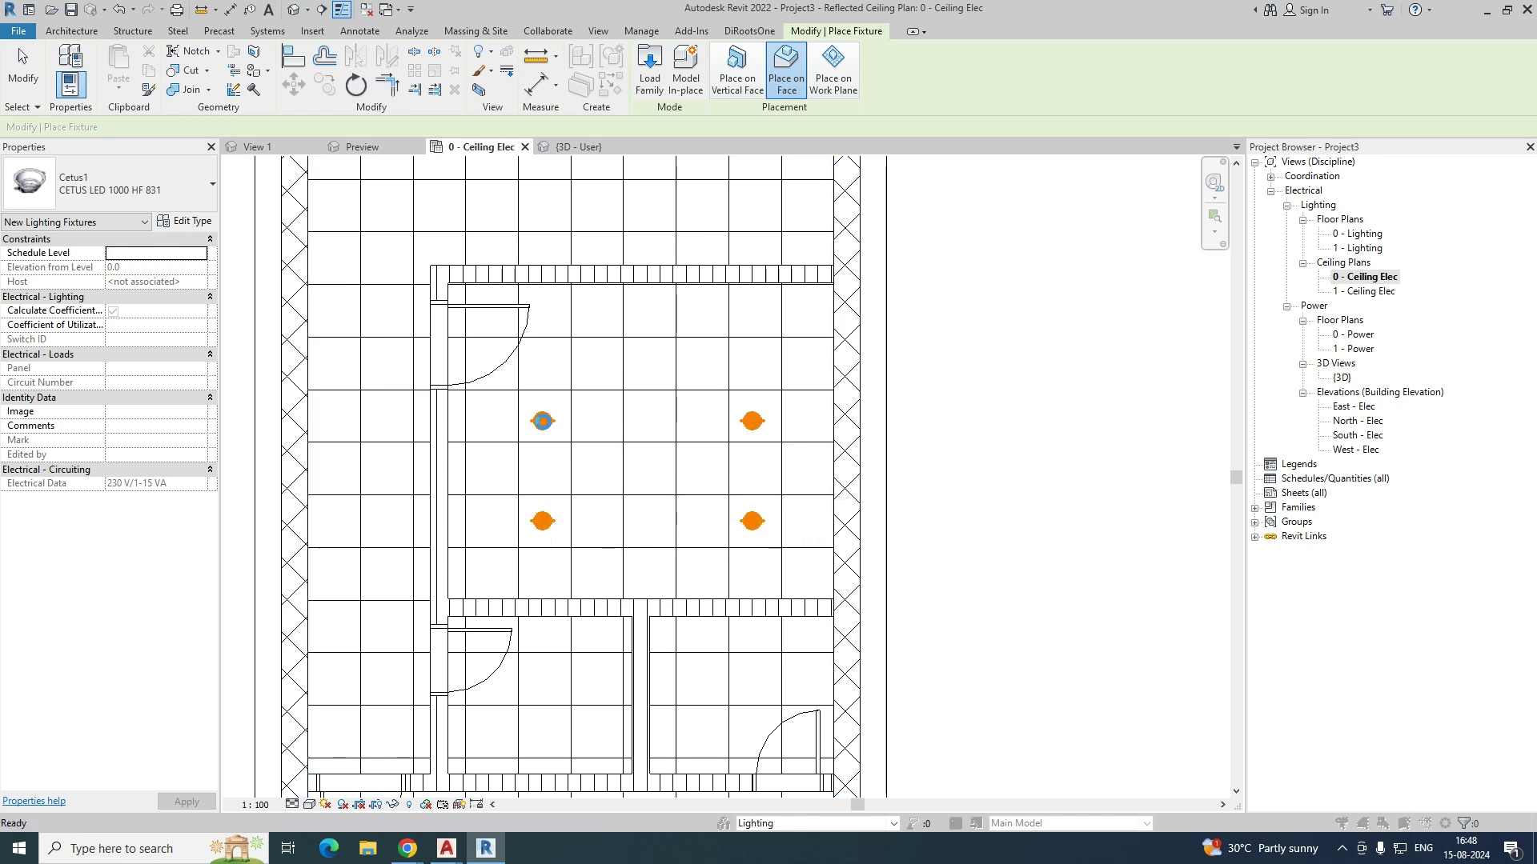
# Step: Nudge the upper pair of Cetus1 fixtures slightly up so they sit centred in their tile row
pyautogui.scroll(1, 543, 420)
pyautogui.moveTo(582, 487); pyautogui.dragTo(580, 537, button='middle')
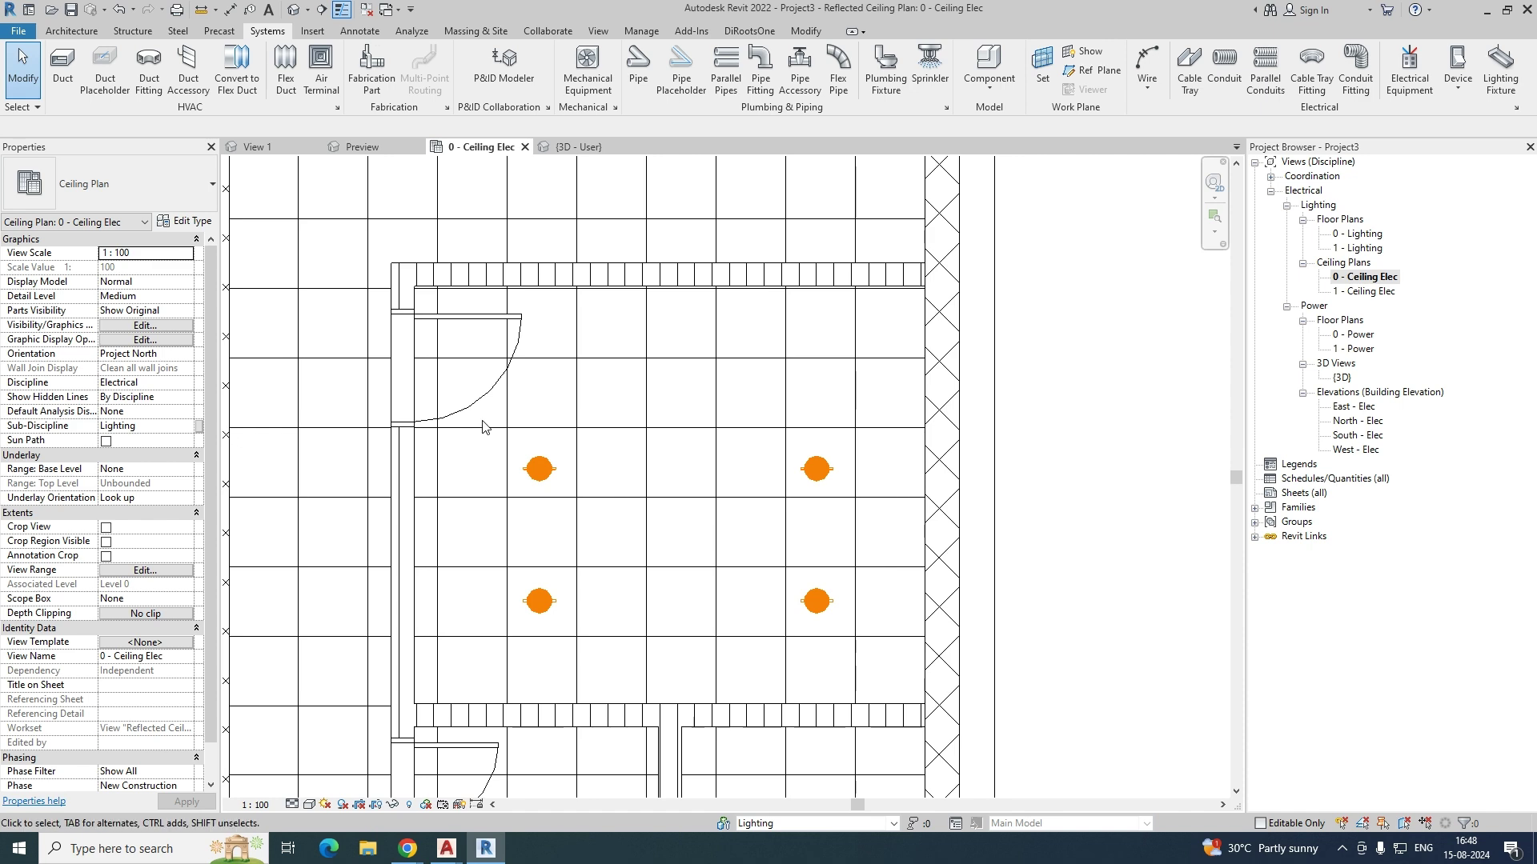
pyautogui.moveTo(483, 422); pyautogui.dragTo(858, 517)
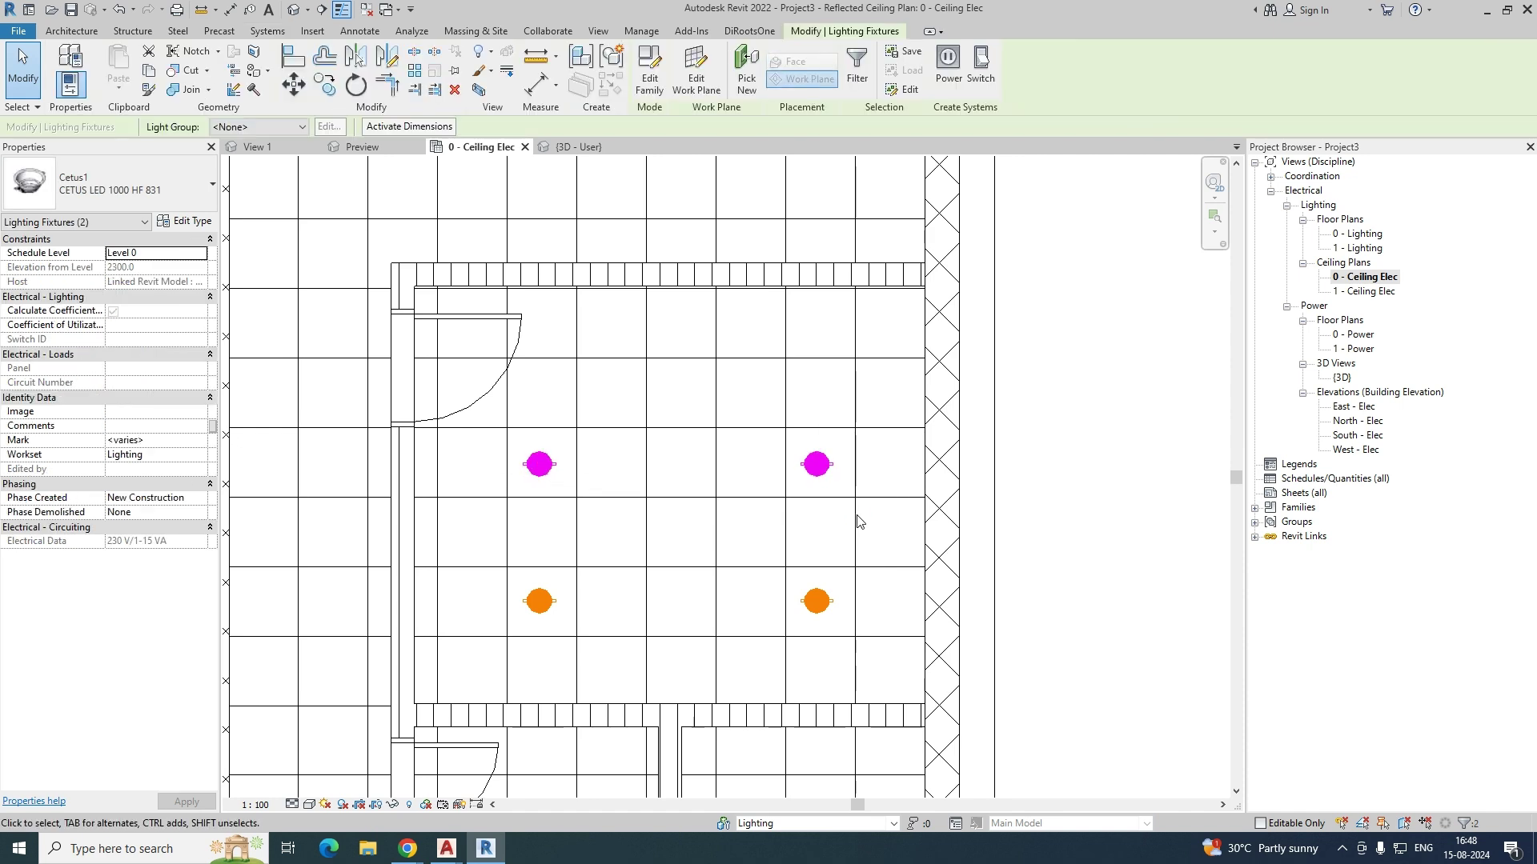
pyautogui.press('Escape')
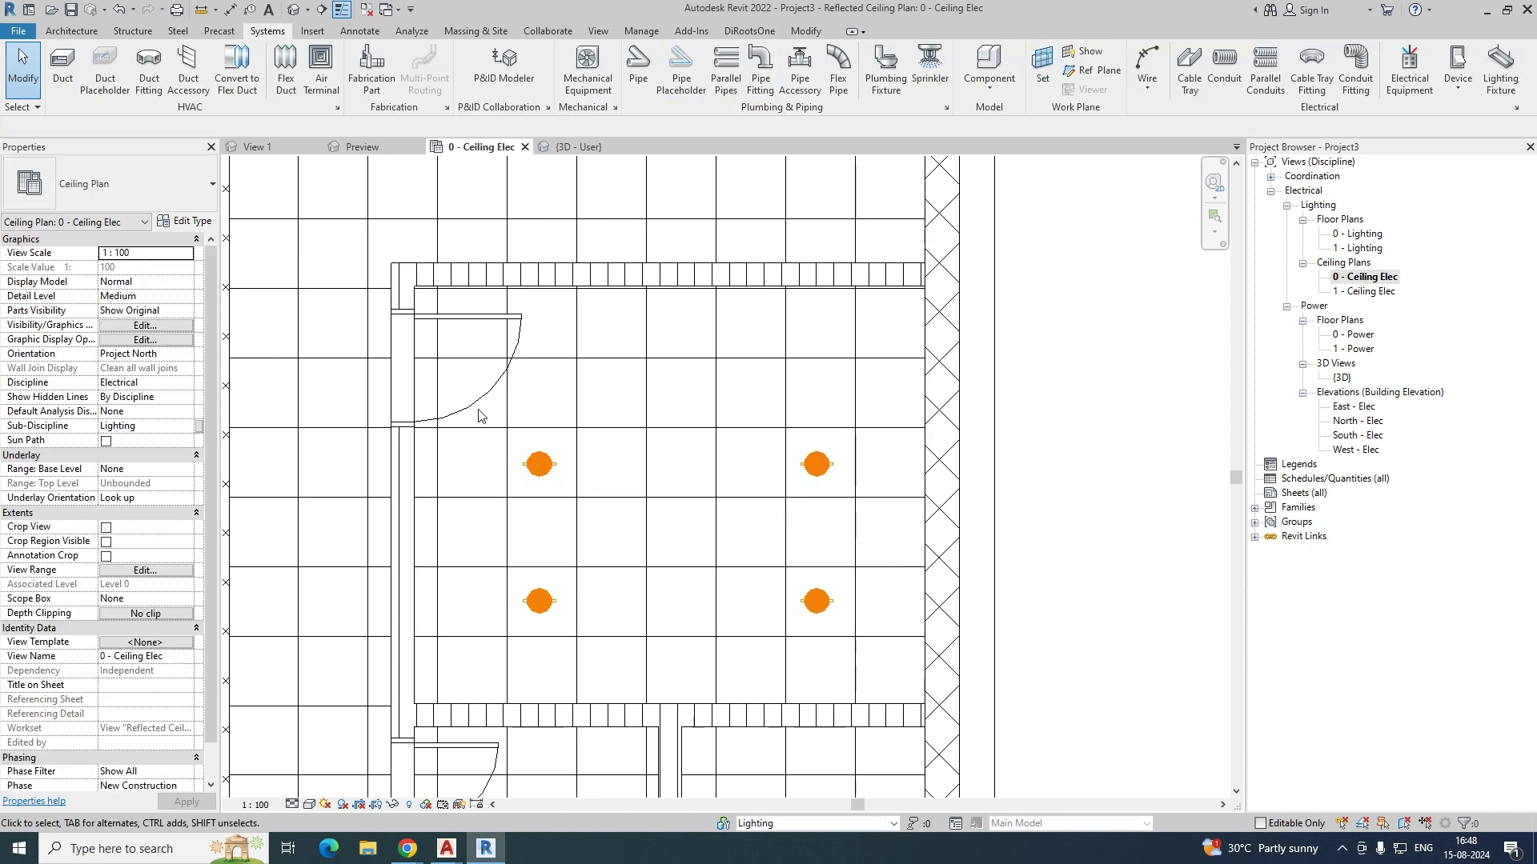
# Step: Copy the upper pair of Cetus1 fixtures two tiles (1200 mm) up to form a third row
pyautogui.moveTo(479, 416); pyautogui.dragTo(898, 527)
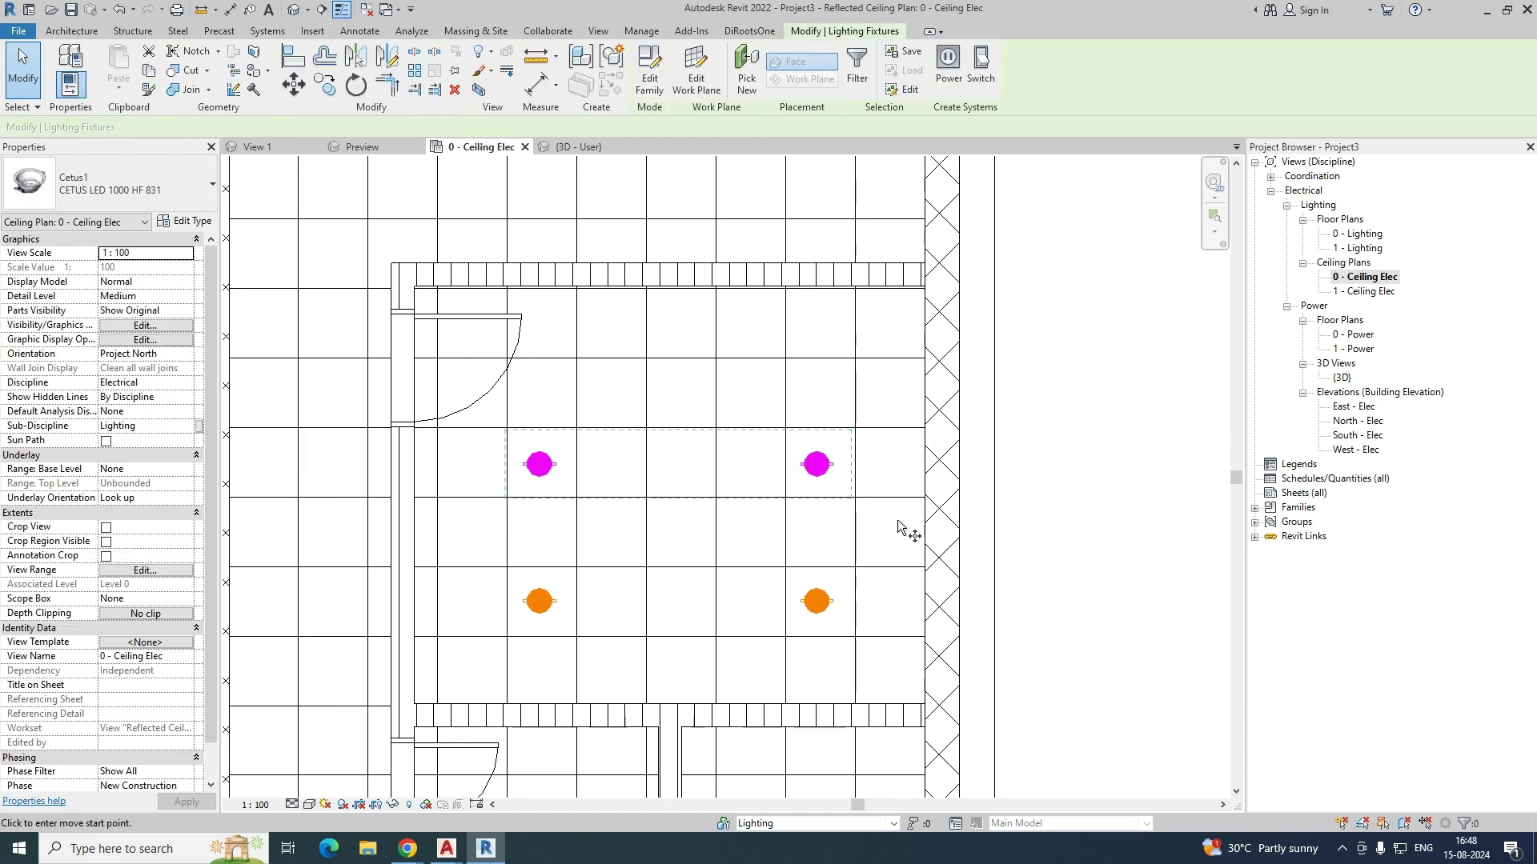
pyautogui.press('c')
pyautogui.press('o')
pyautogui.click(855, 497)
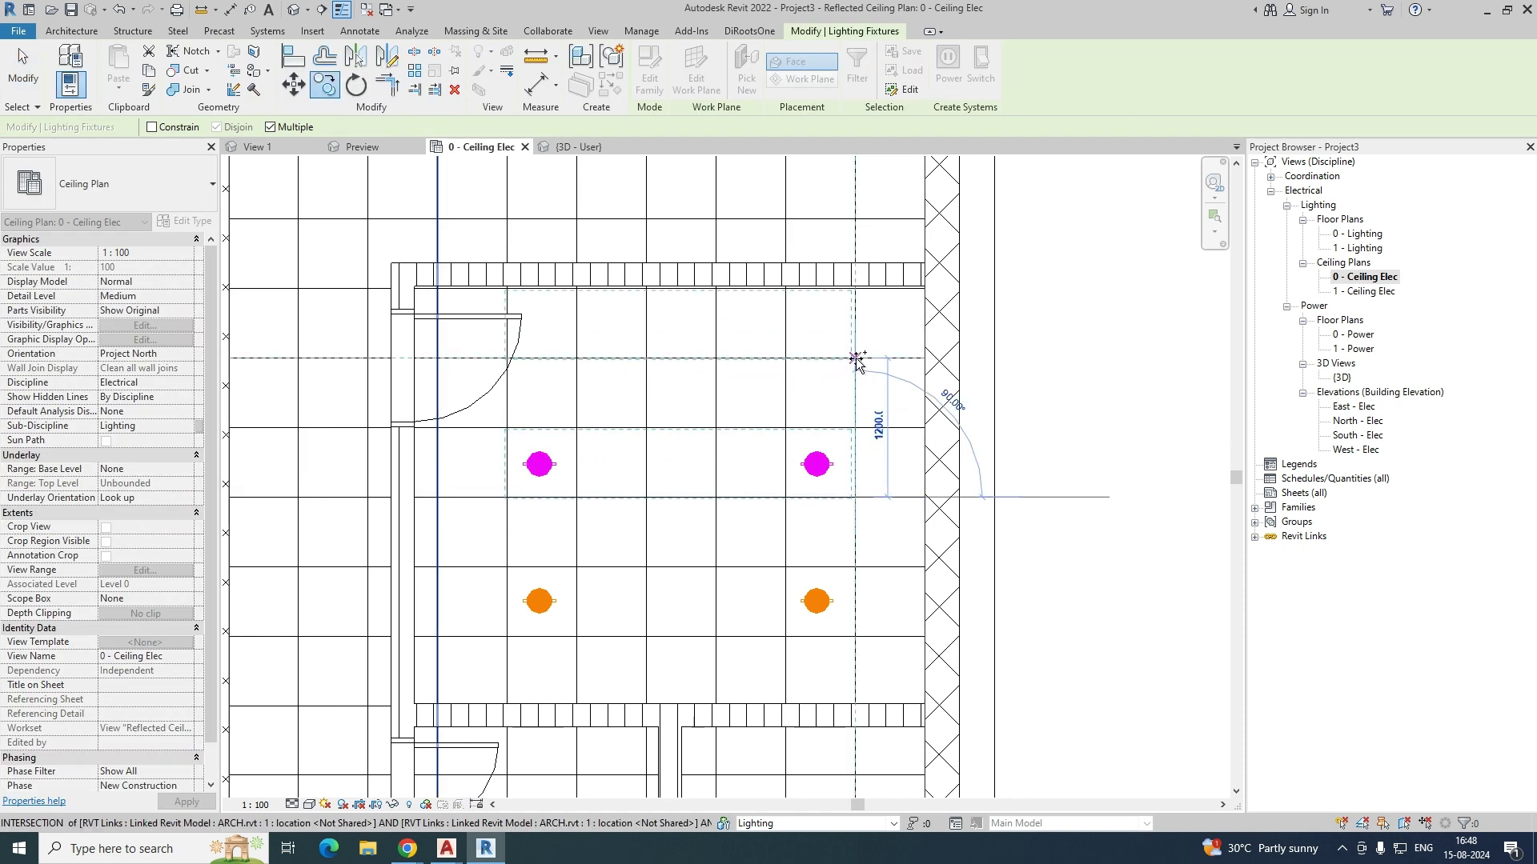
pyautogui.click(857, 359)
pyautogui.press('Escape')
pyautogui.press('Escape')
# Step: Isolate the six Cetus1 fixtures in 3D with a selection box and inspect the ceiling from below
pyautogui.moveTo(469, 248); pyautogui.dragTo(864, 658)
pyautogui.click(479, 90)
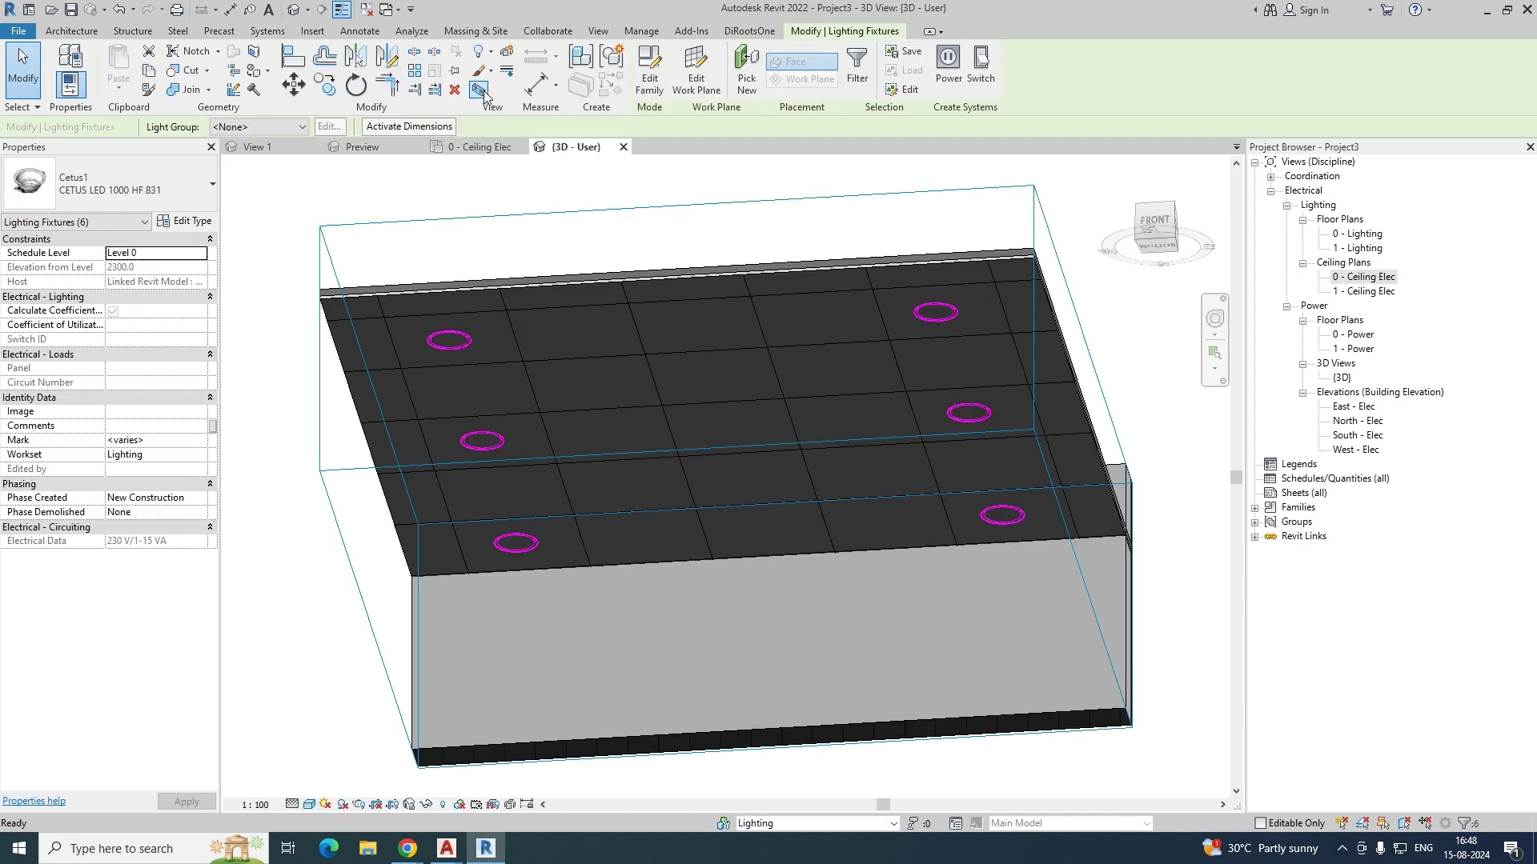
pyautogui.keyDown('shift'); pyautogui.moveTo(720, 342); pyautogui.dragTo(947, 439, button='middle'); pyautogui.keyUp('shift')
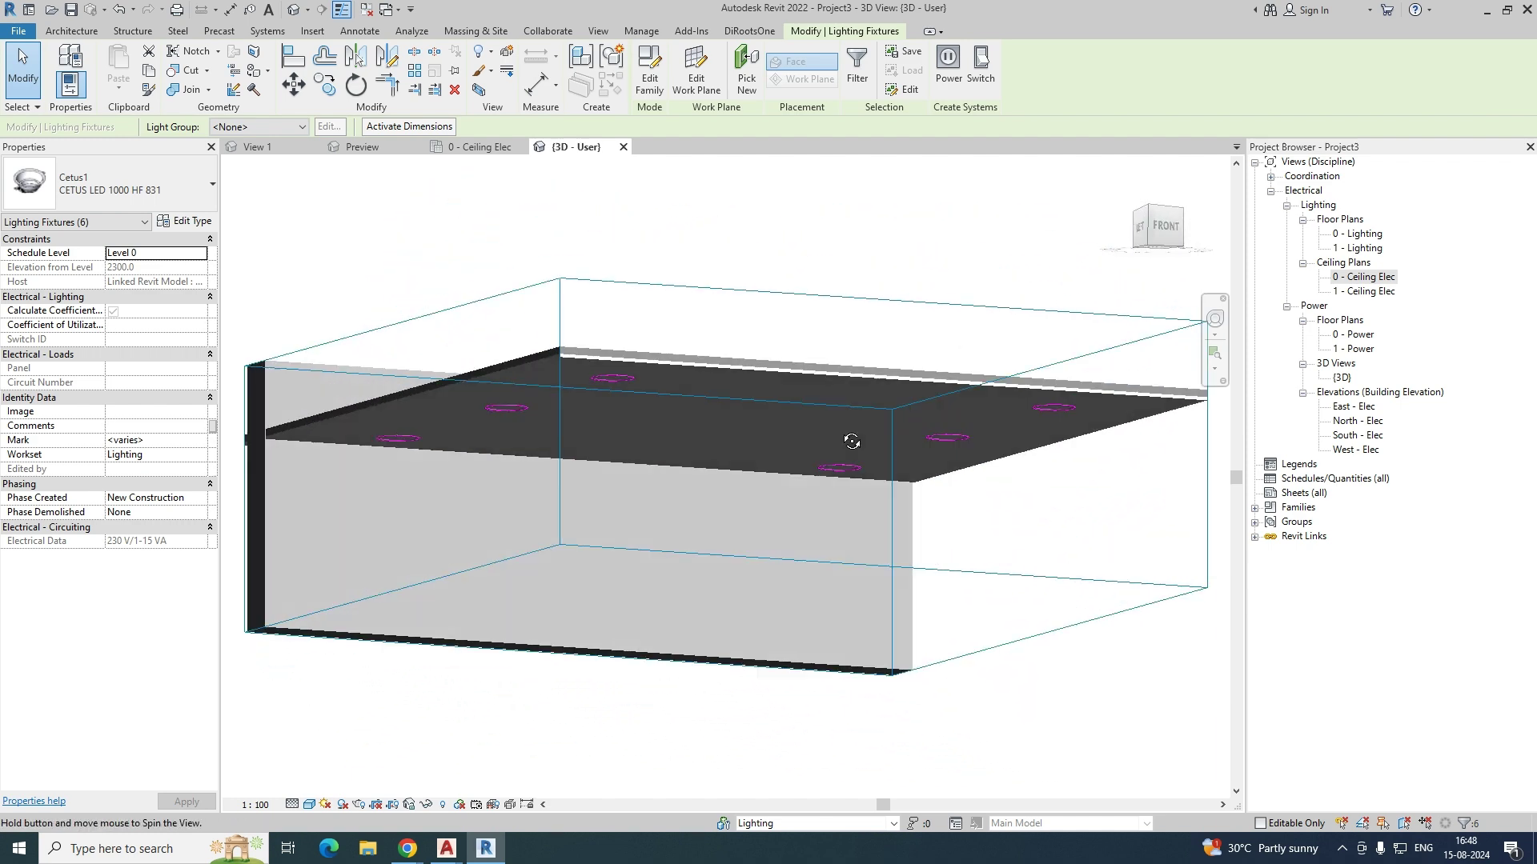
# Step: In the 0 - Ceiling Elec plan, place one LUCECO surface mounted circular pendant black 24" on the ceiling face, midway between the middle pair of Cetus1 fixtures
pyautogui.click(478, 146)
pyautogui.moveTo(667, 358)
pyautogui.mouseDown(button='middle')
pyautogui.moveTo(686, 427)
pyautogui.moveTo(675, 446)
pyautogui.mouseUp(button='middle')
pyautogui.click(1501, 72)
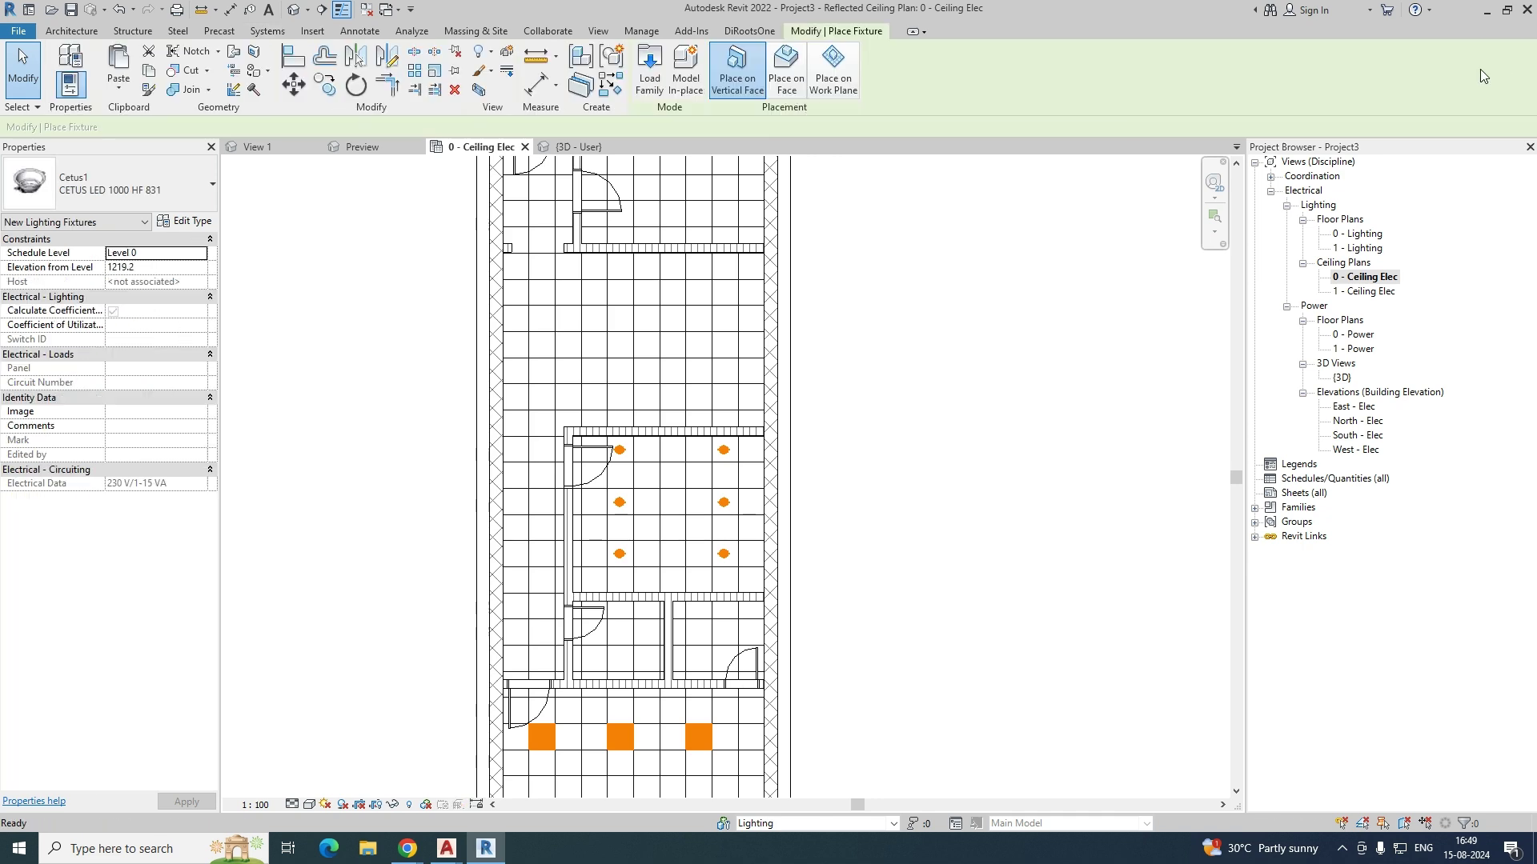
pyautogui.click(146, 204)
pyautogui.scroll(-1, 159, 480)
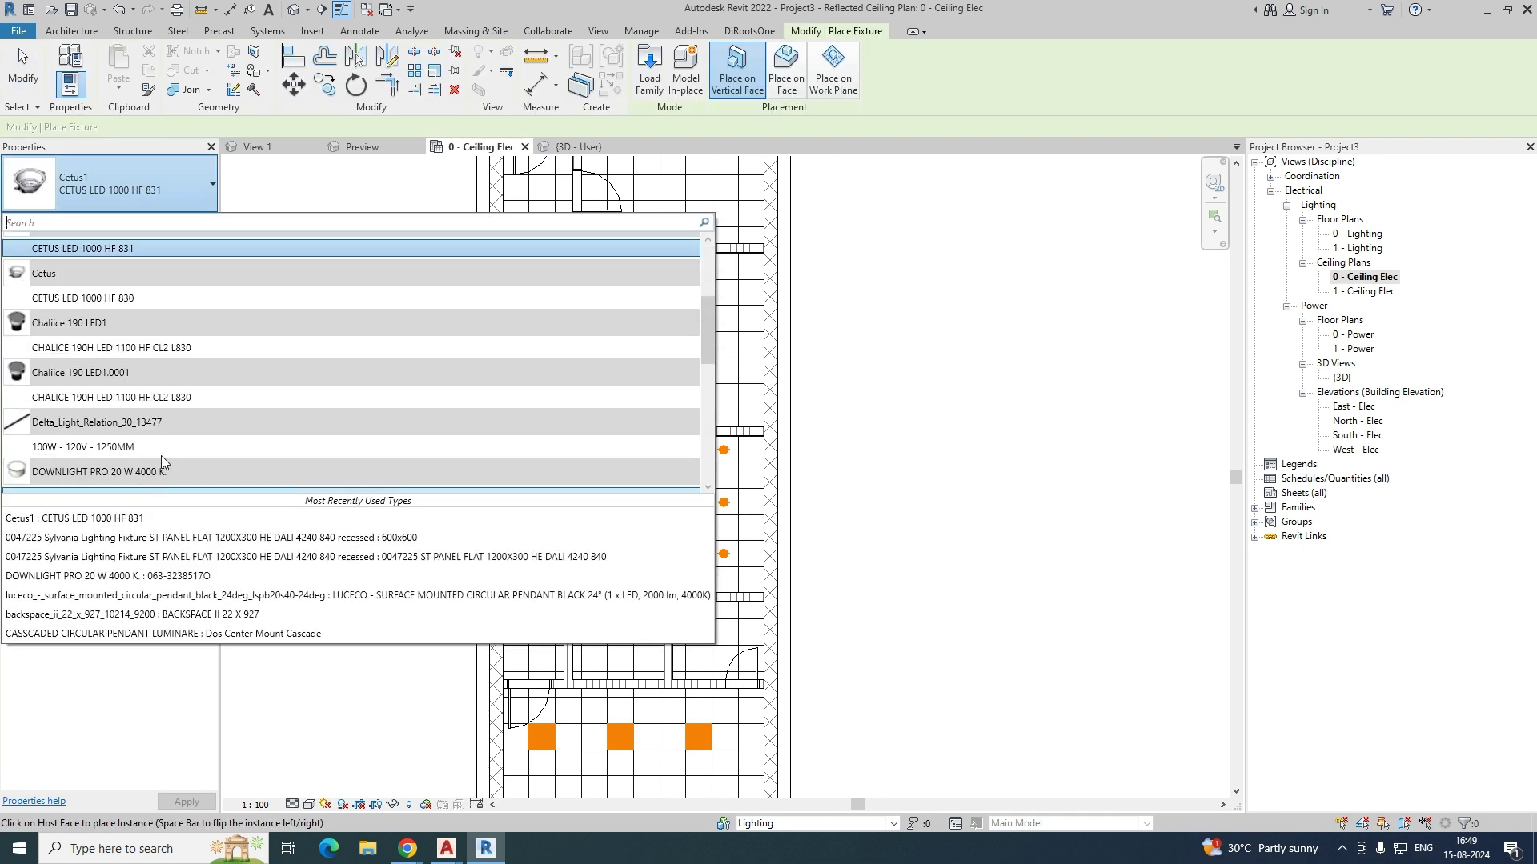
pyautogui.scroll(-3, 128, 472)
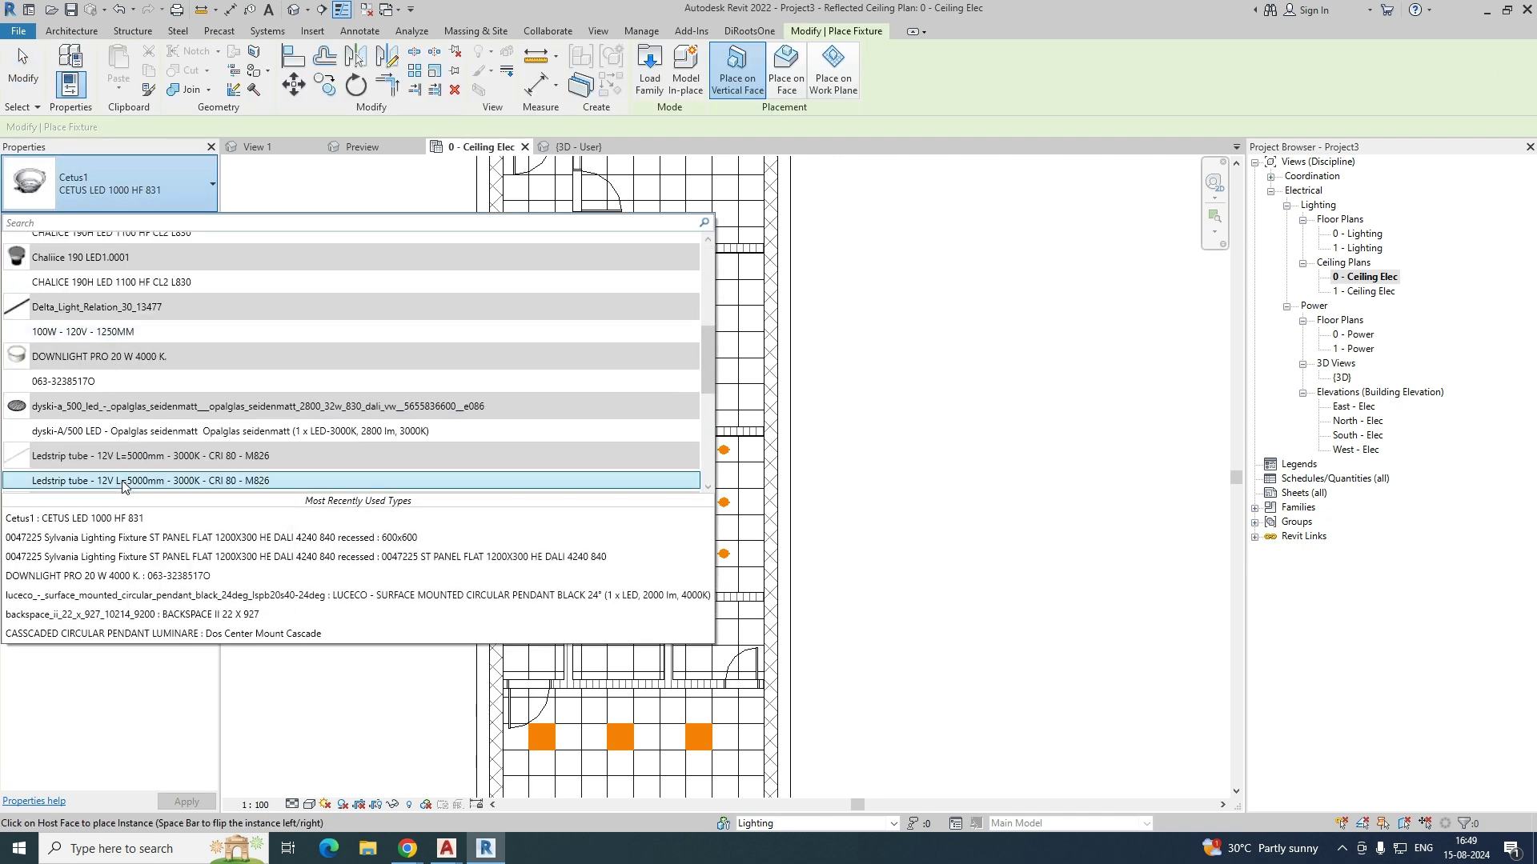
pyautogui.scroll(-3, 145, 440)
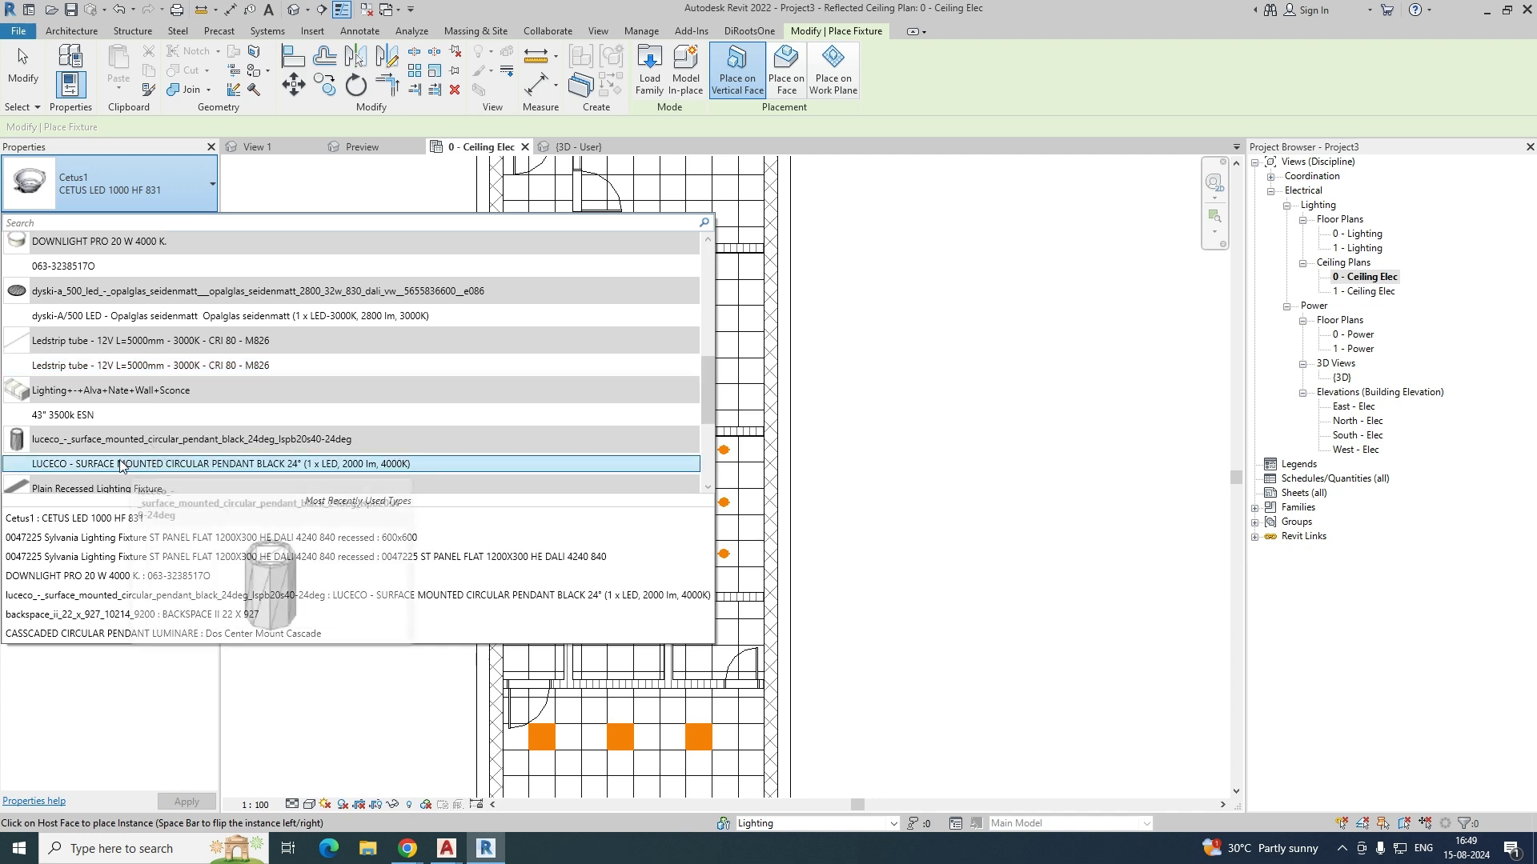
pyautogui.click(107, 467)
pyautogui.scroll(2, 681, 518)
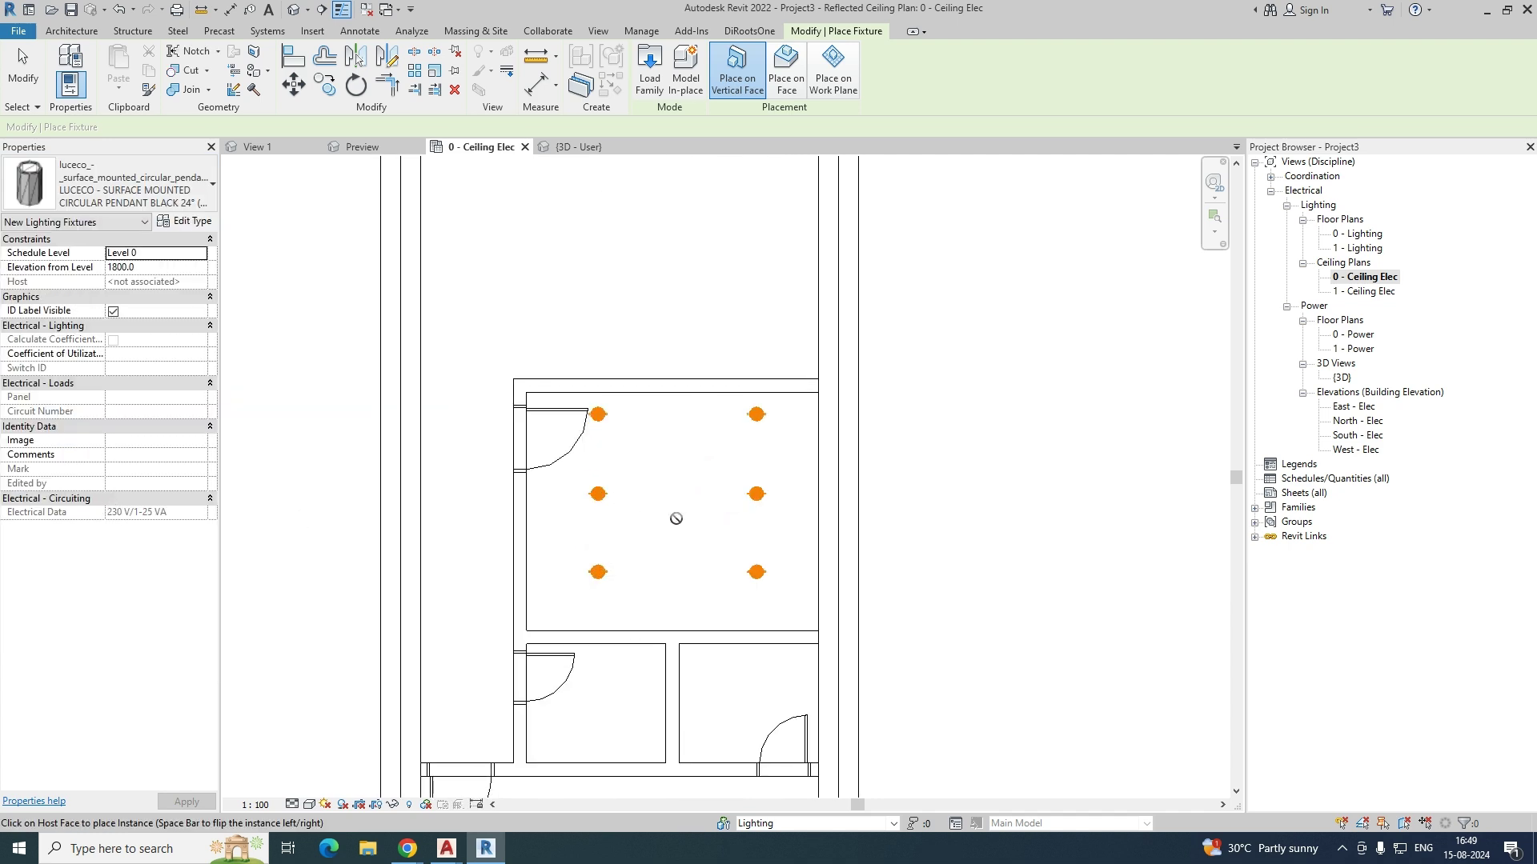
pyautogui.click(786, 70)
pyautogui.scroll(2, 673, 502)
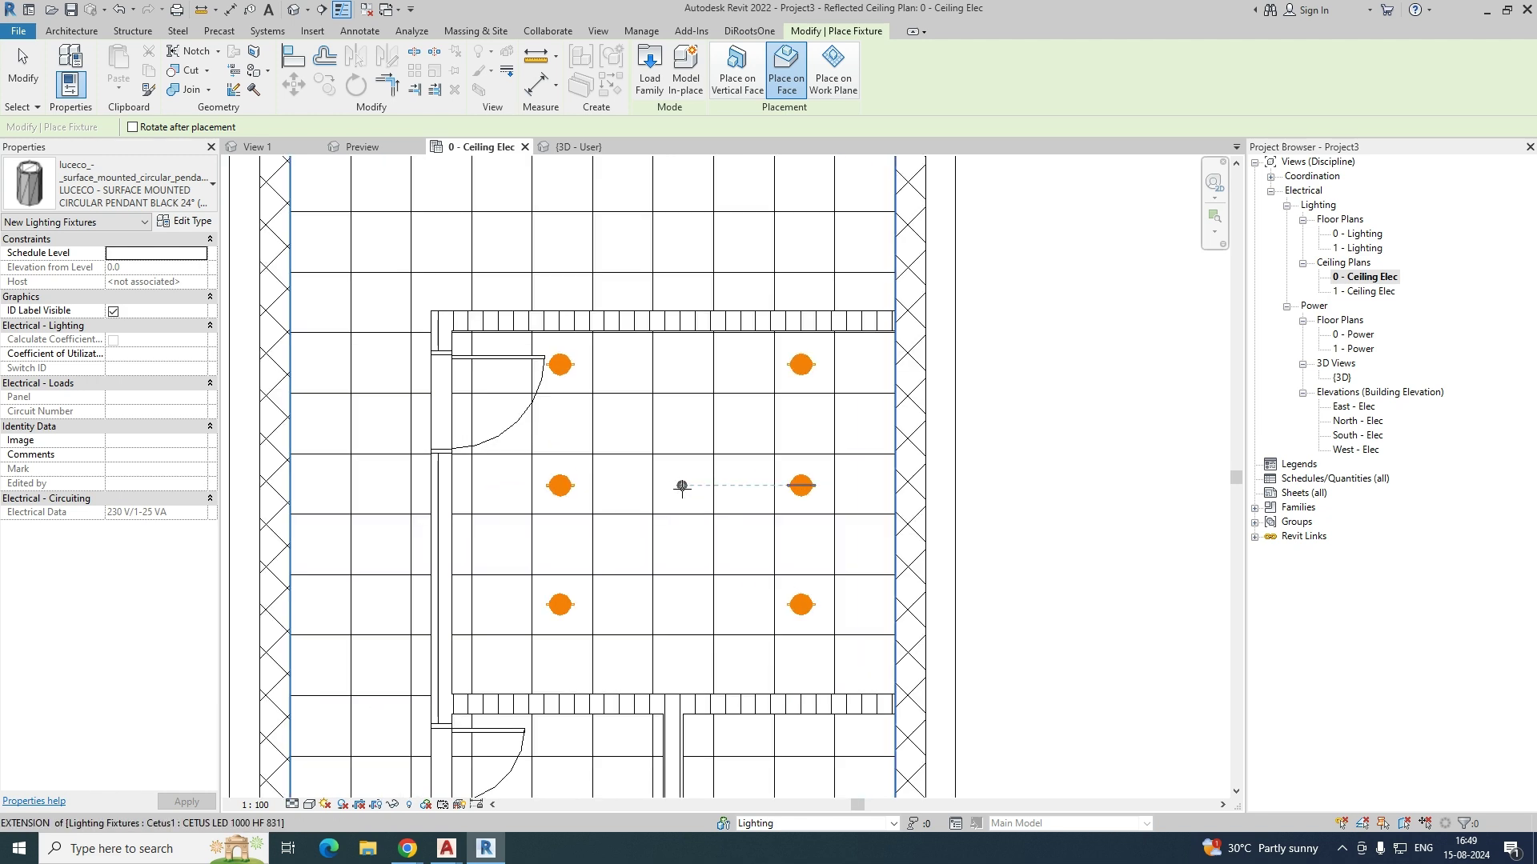
pyautogui.click(681, 486)
pyautogui.press('Escape')
pyautogui.press('Escape')
# Step: Inspect the pendant and surrounding fixtures in the 3D view, orbiting around the room, and return to the 0 - Ceiling Elec plan
pyautogui.moveTo(382, 280); pyautogui.dragTo(873, 686)
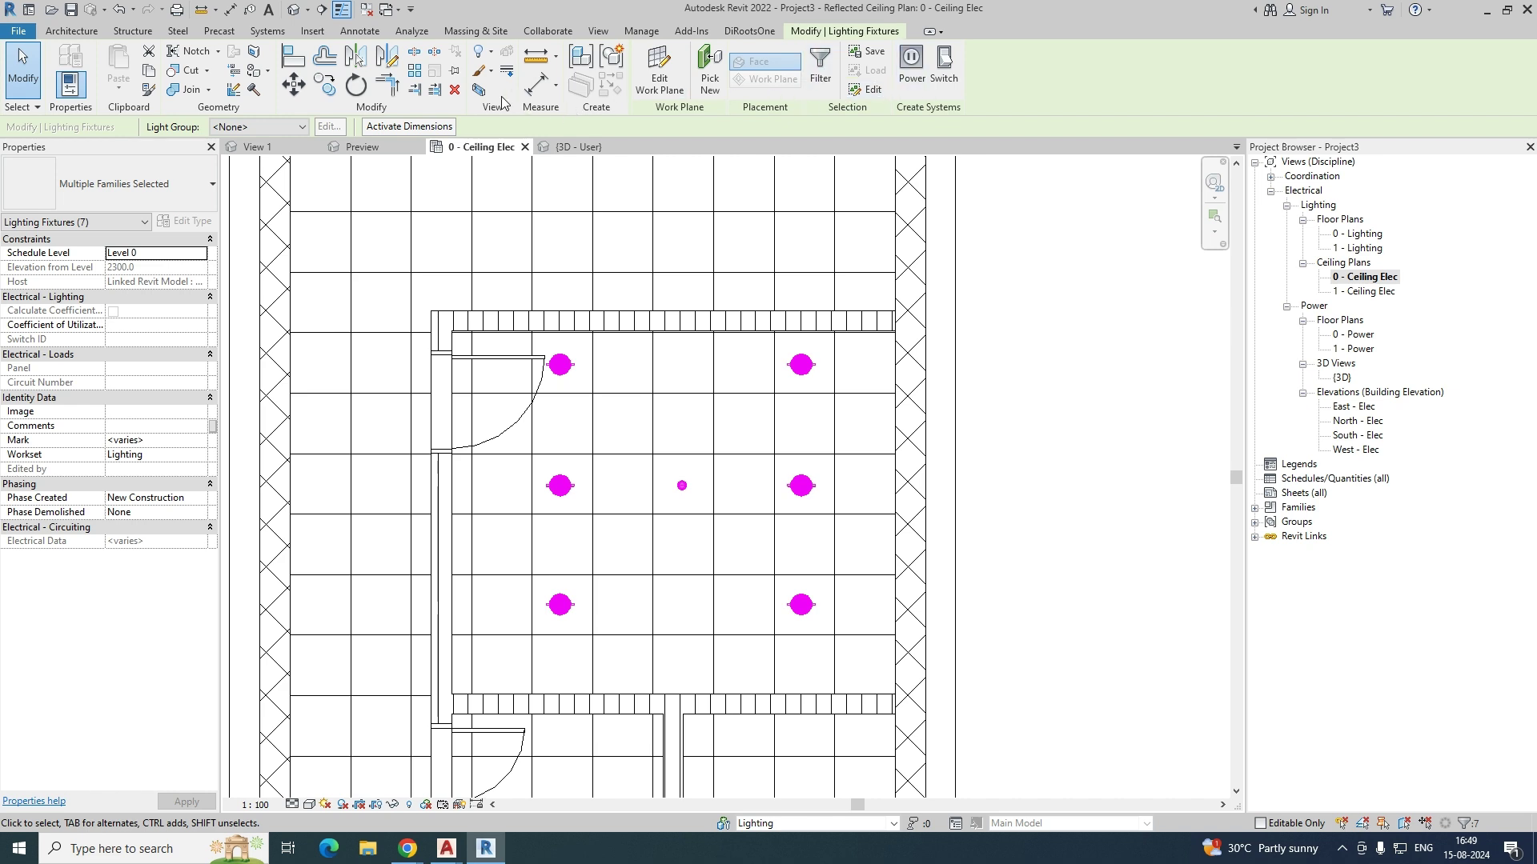
pyautogui.click(574, 146)
pyautogui.press('Escape')
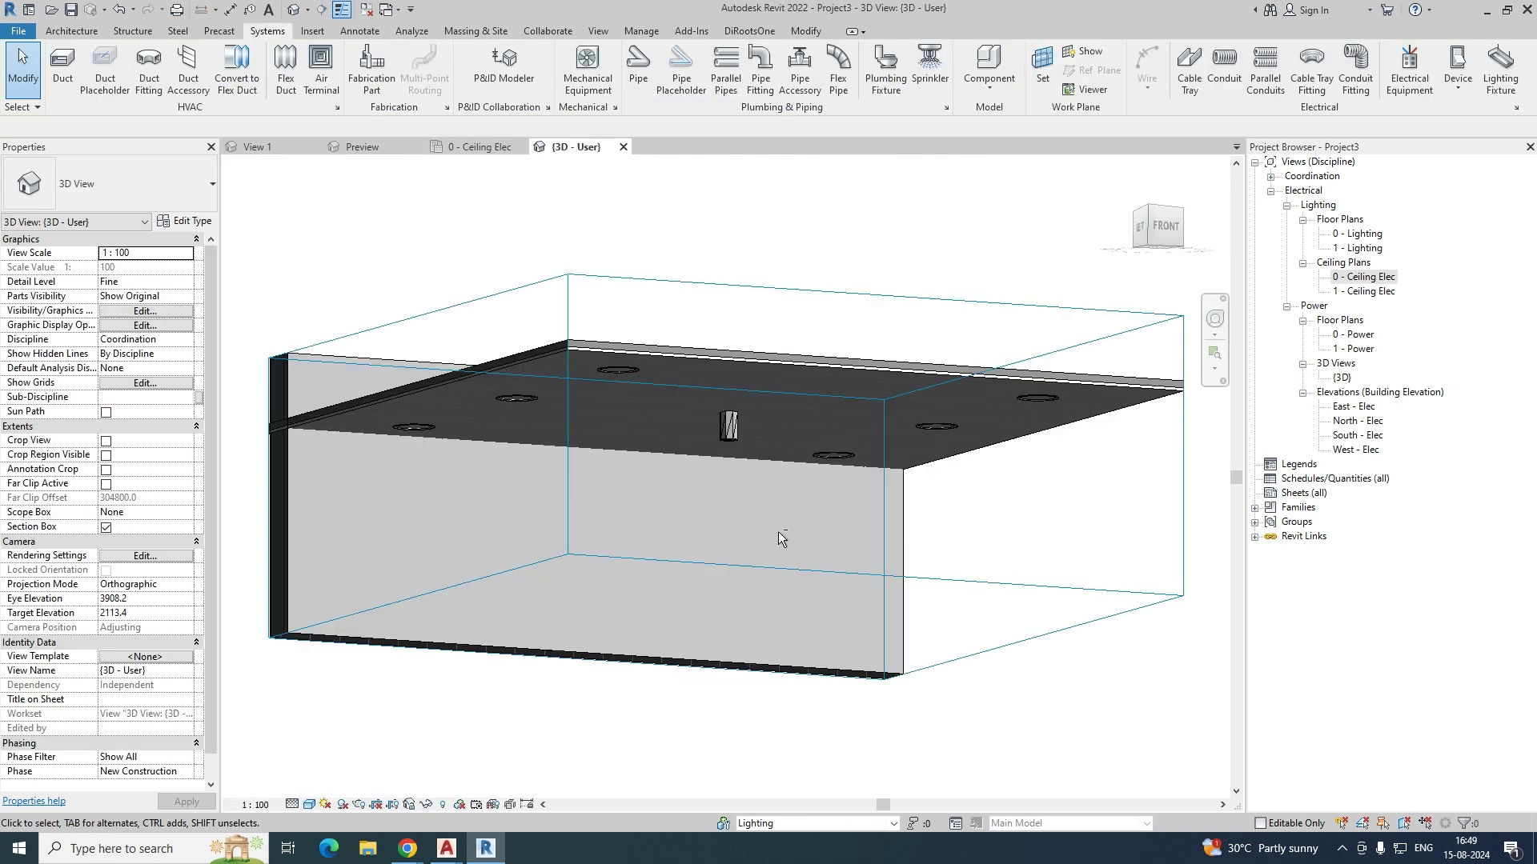
pyautogui.keyDown('shift'); pyautogui.moveTo(778, 532); pyautogui.dragTo(843, 480, button='middle'); pyautogui.keyUp('shift')
pyautogui.keyDown('shift'); pyautogui.moveTo(830, 564); pyautogui.dragTo(908, 616, button='middle'); pyautogui.keyUp('shift')
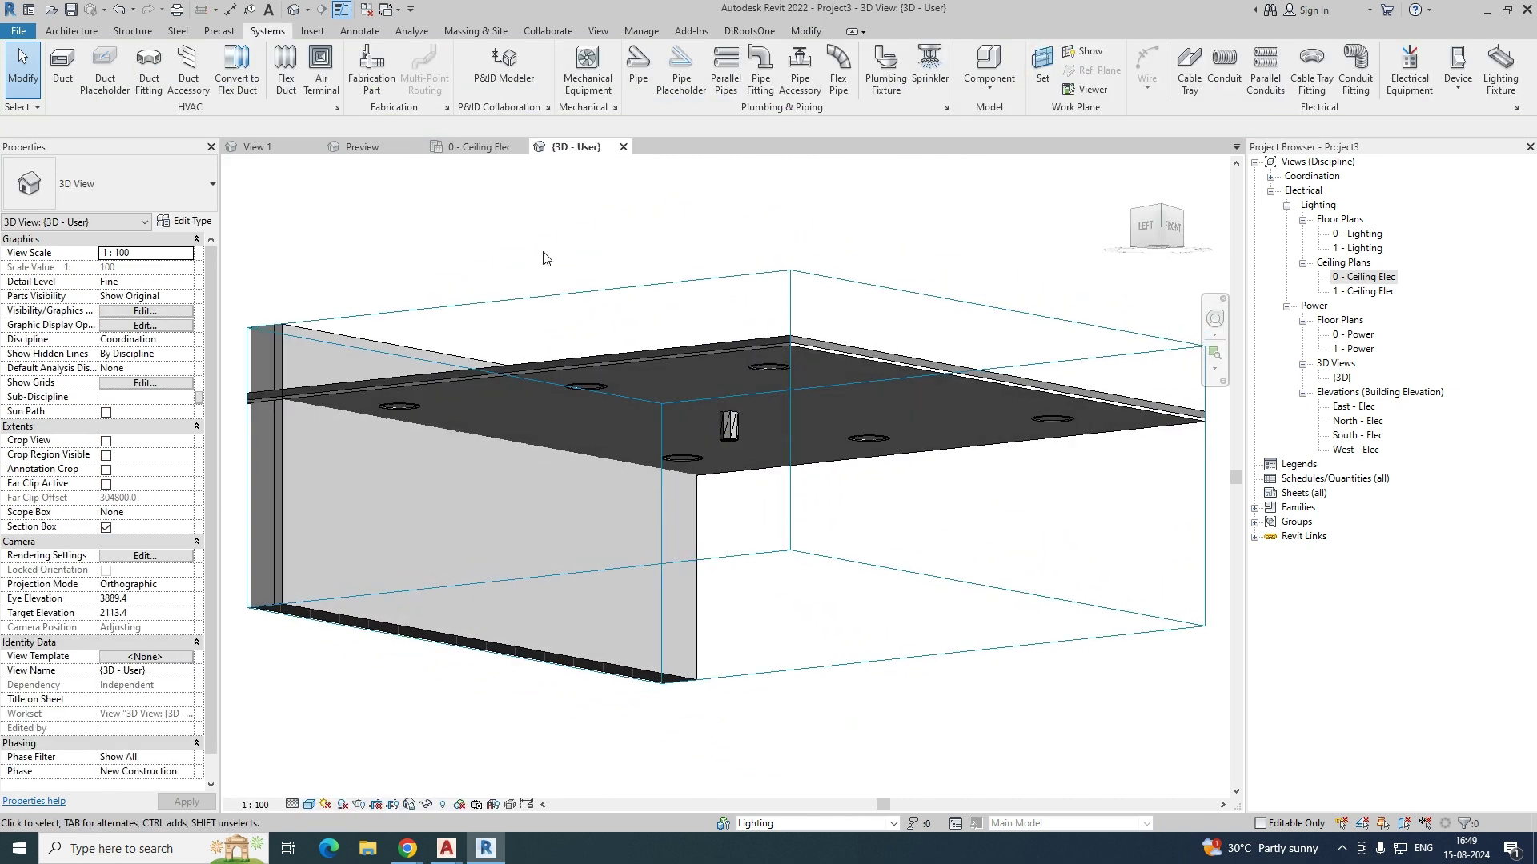
pyautogui.click(479, 146)
pyautogui.scroll(-5, 606, 468)
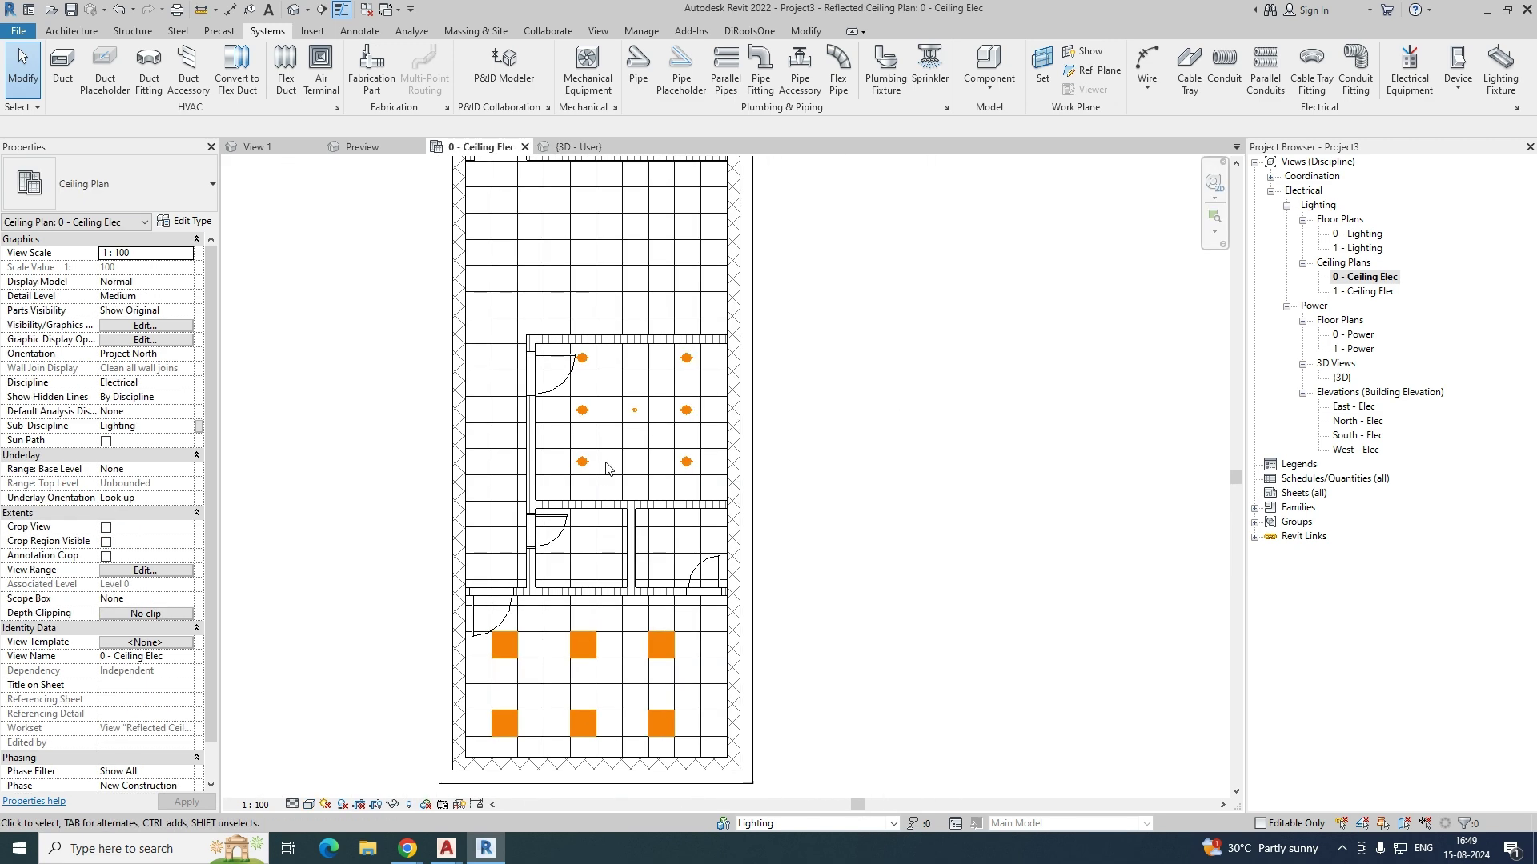
pyautogui.click(587, 468)
pyautogui.scroll(2, 584, 466)
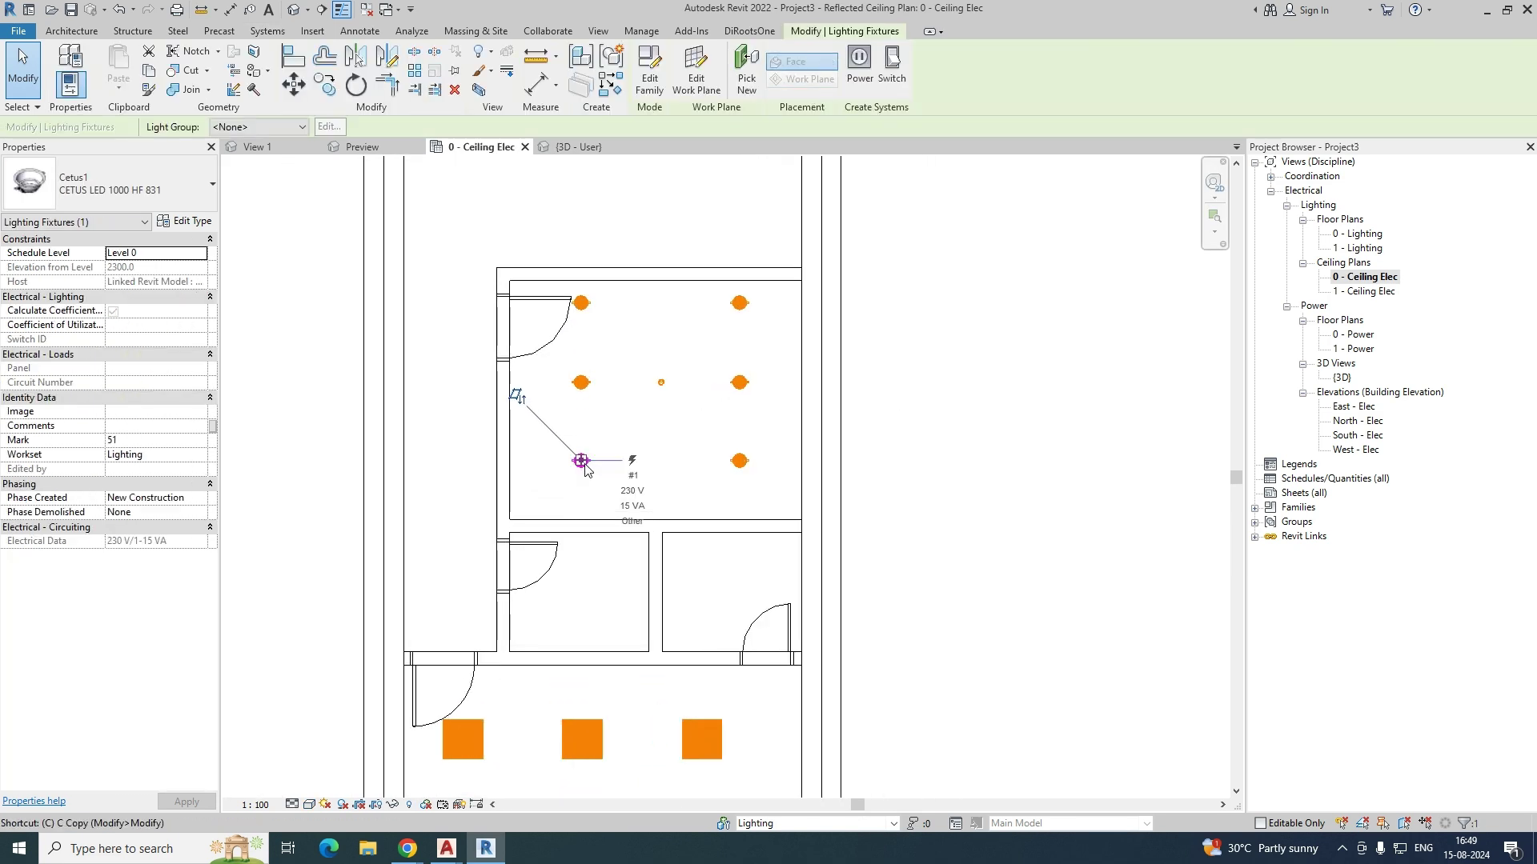
pyautogui.press('c')
pyautogui.press('s')
pyautogui.press('Escape')
# Step: Place a CHALICE 190H LED 1100 HF CL2 L830 fixture (0001 family) on the ceiling face in each of the two small rooms, in line with the Cetus1 columns
pyautogui.scroll(1, 581, 462)
pyautogui.click(580, 458)
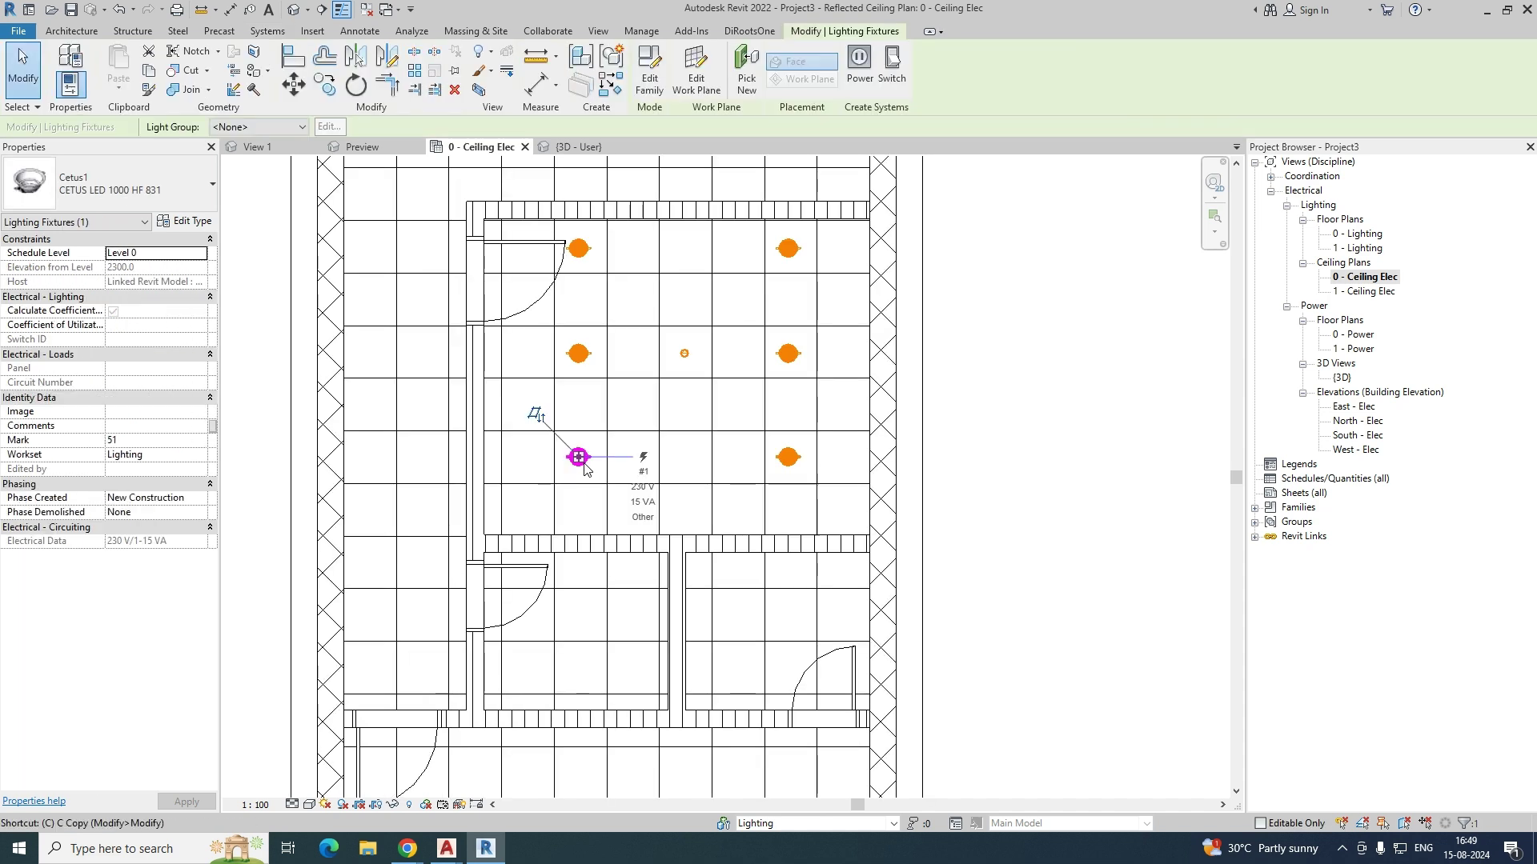
pyautogui.press('c')
pyautogui.press('s')
pyautogui.click(786, 76)
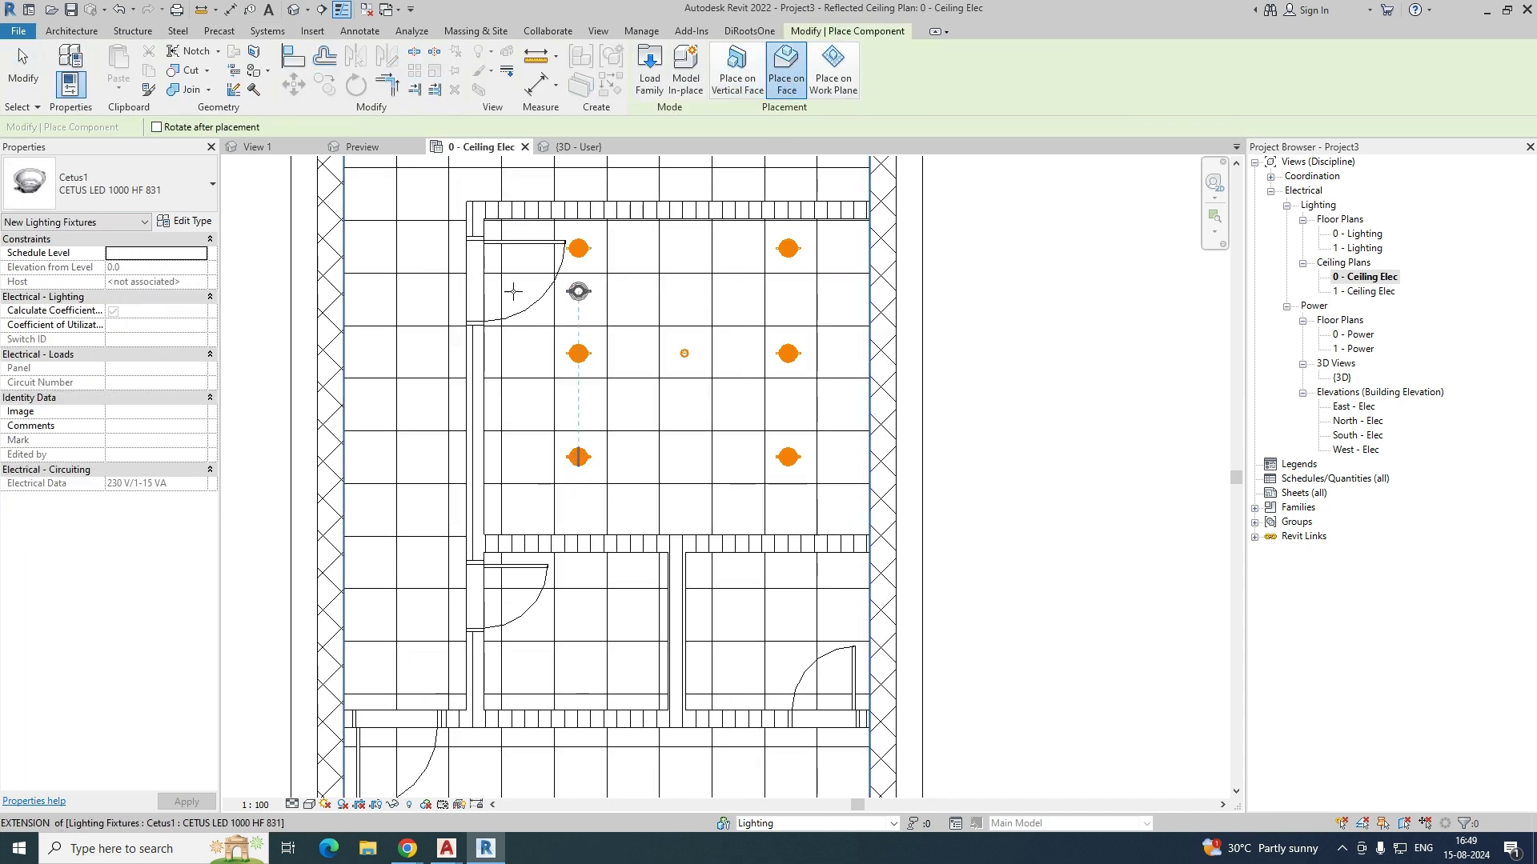
pyautogui.click(170, 199)
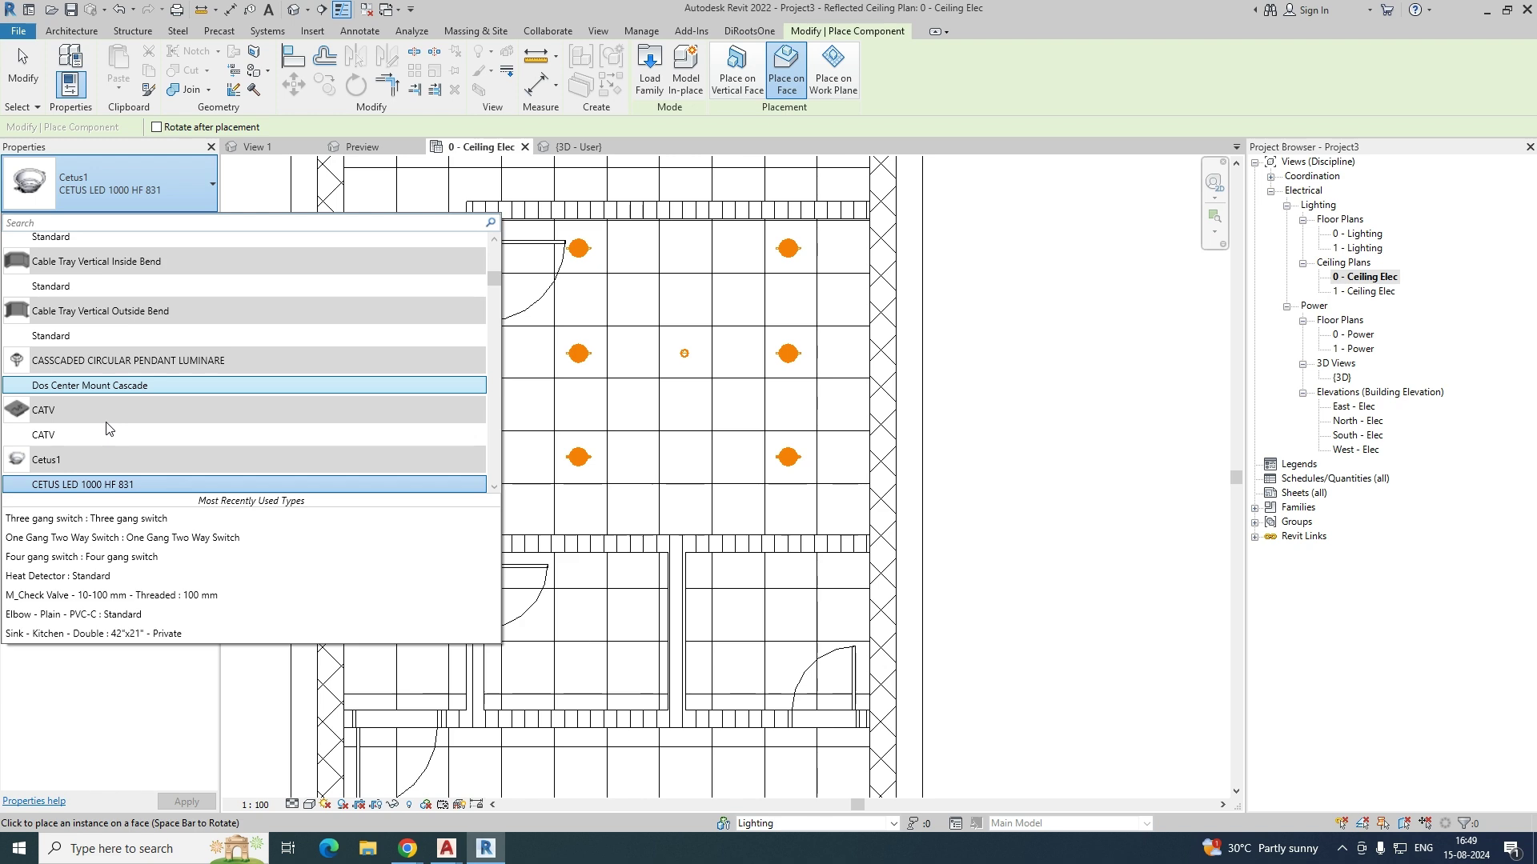
pyautogui.scroll(-1, 128, 429)
pyautogui.scroll(-2, 128, 430)
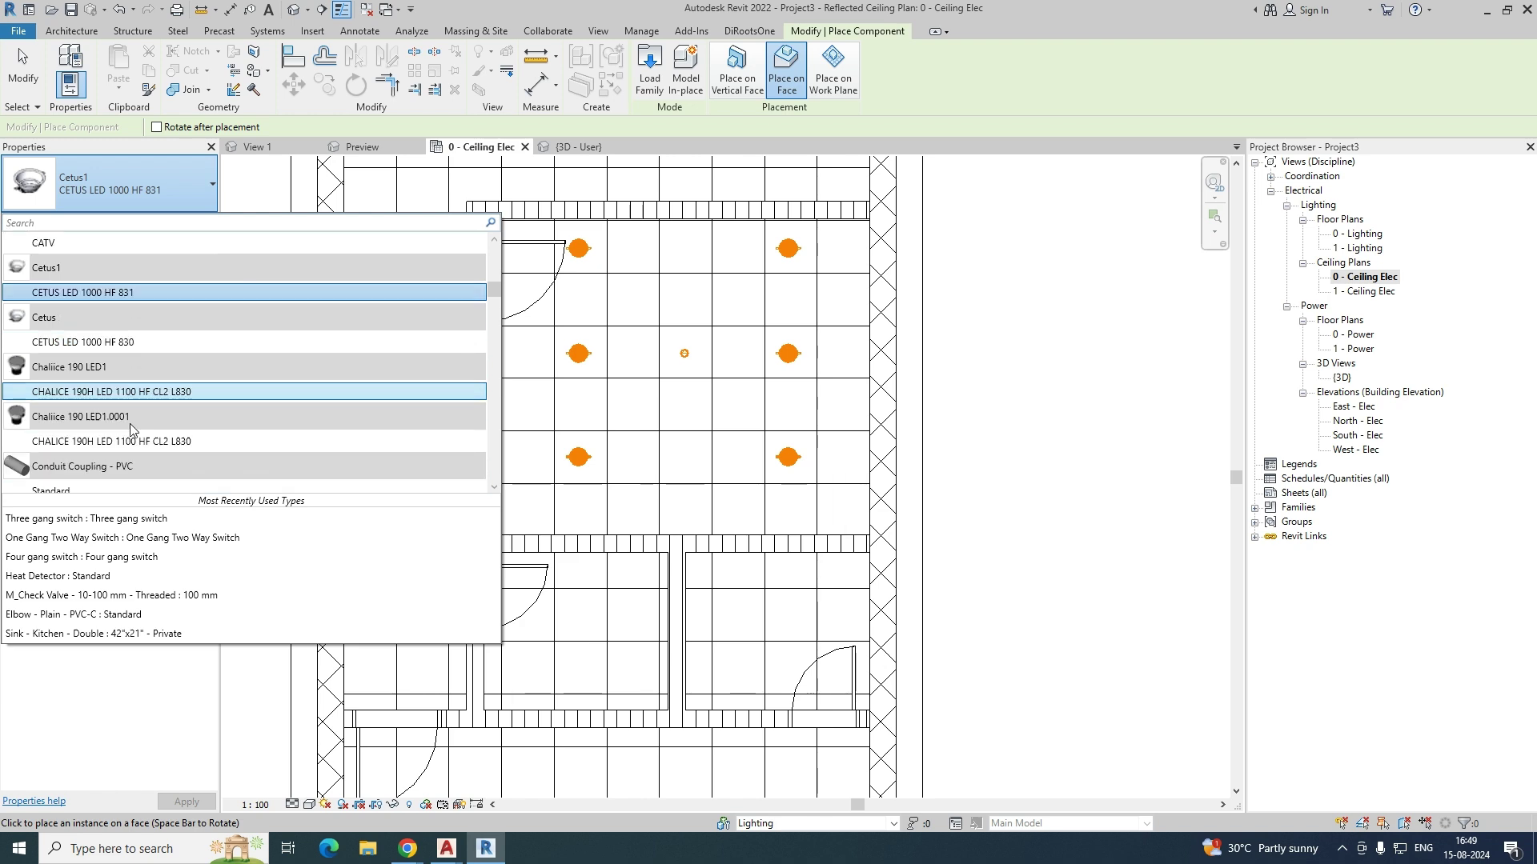
pyautogui.click(66, 441)
pyautogui.scroll(-3, 649, 503)
pyautogui.scroll(5, 604, 581)
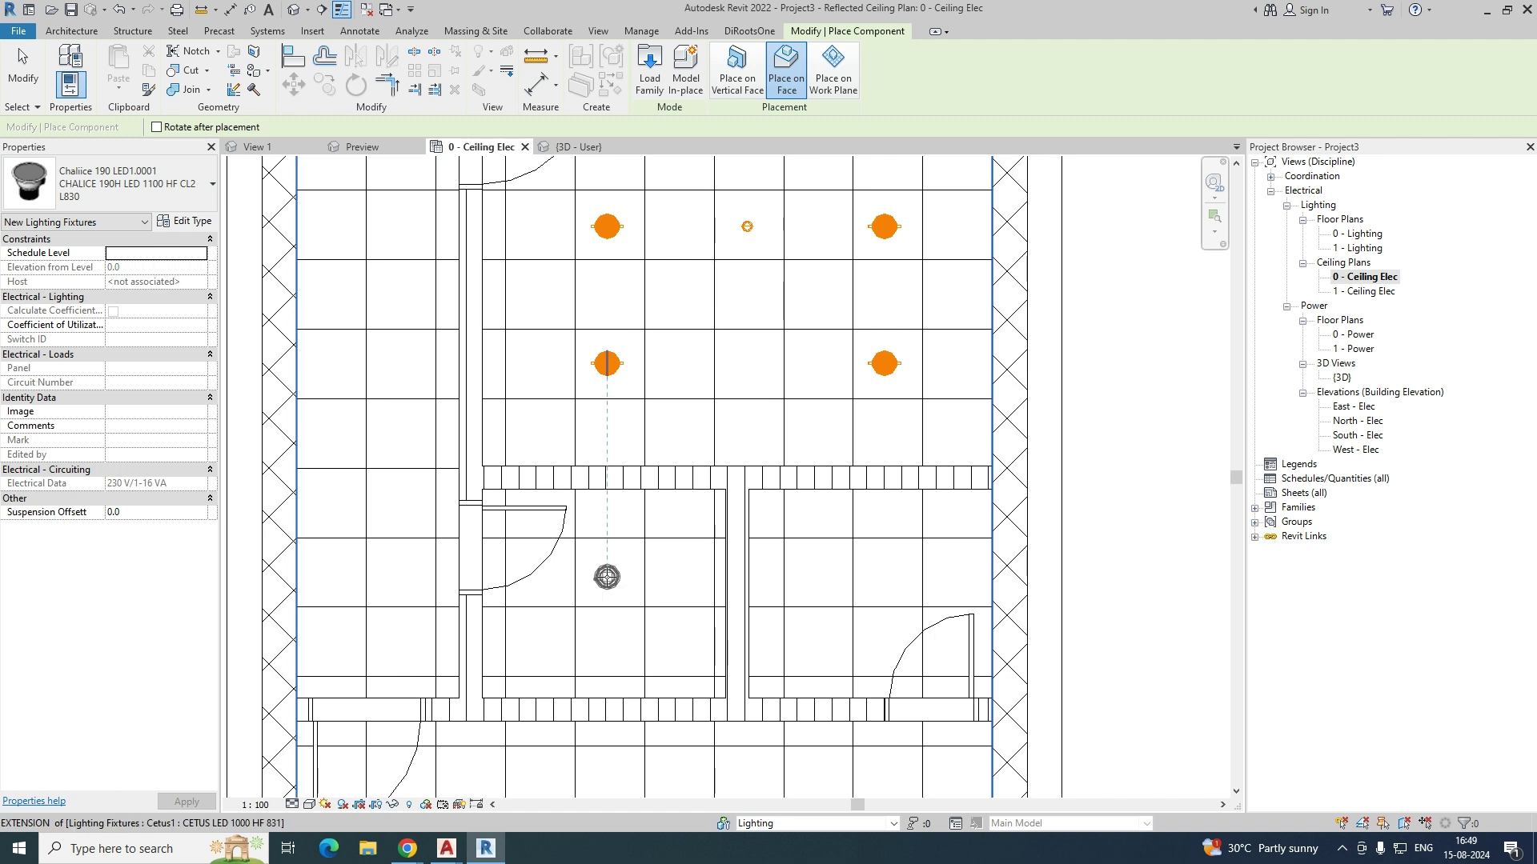
pyautogui.click(607, 577)
pyautogui.click(884, 576)
pyautogui.scroll(-1, 674, 583)
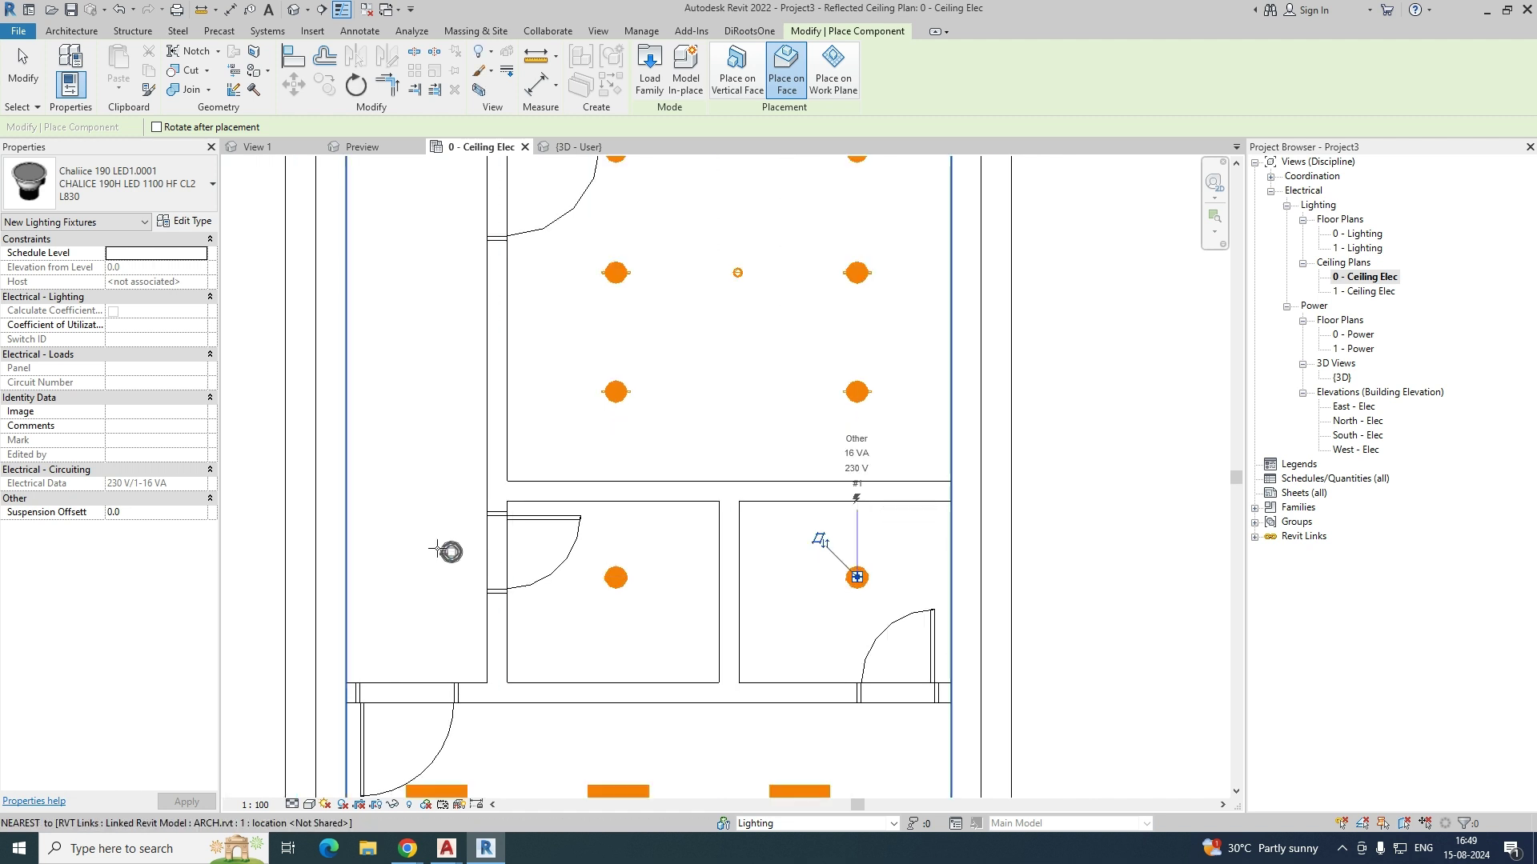
# Step: Place two CHALICE 190H LED 1100 HF CL2 L830 fixtures on the corridor's ceiling face, staggered beside the small rooms and the pendant room
pyautogui.click(384, 517)
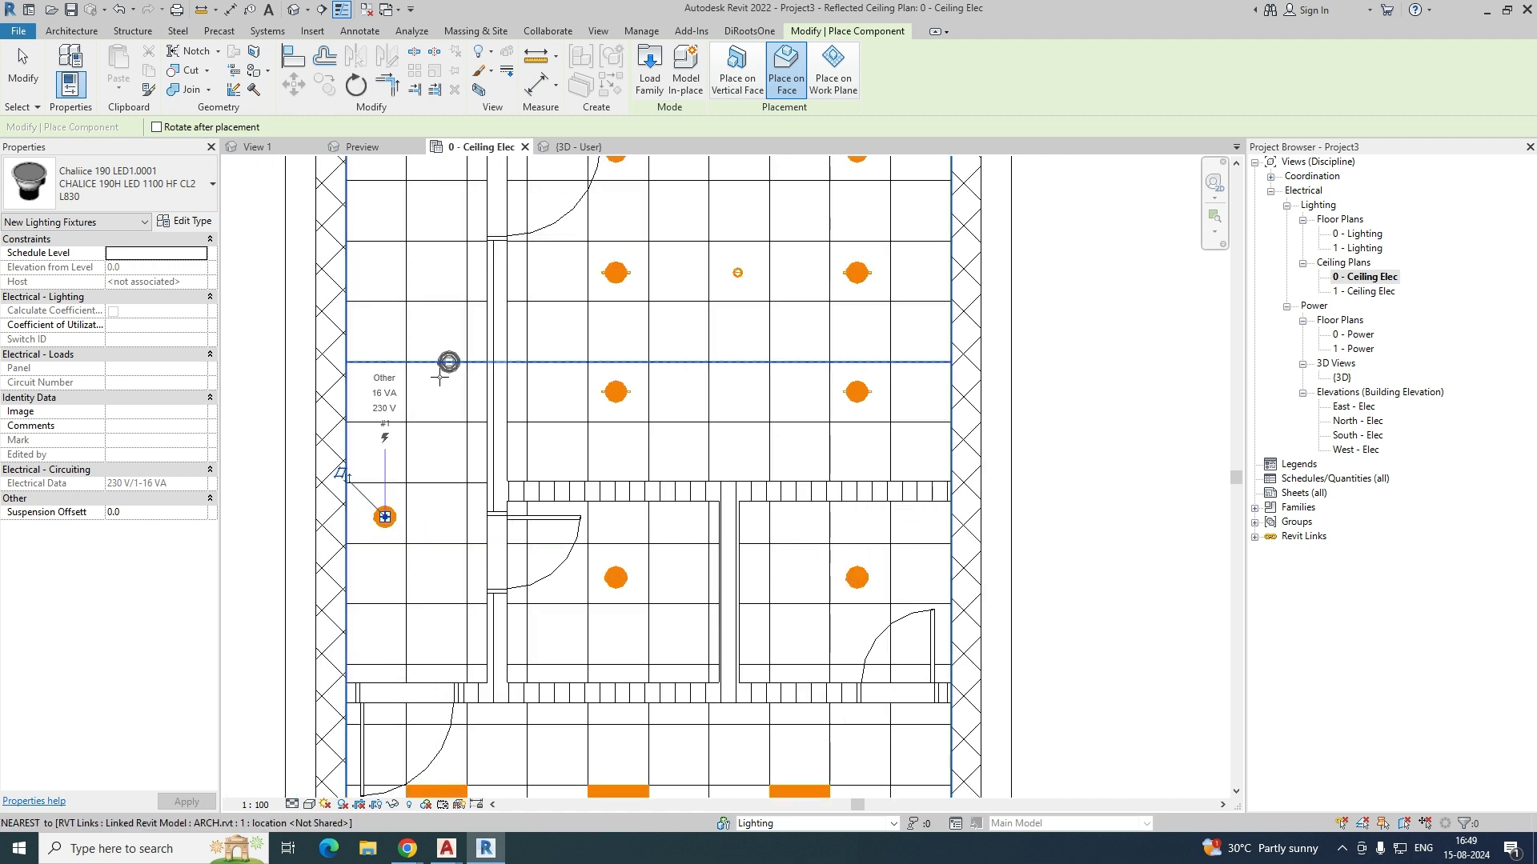
pyautogui.click(436, 392)
pyautogui.scroll(2, 384, 524)
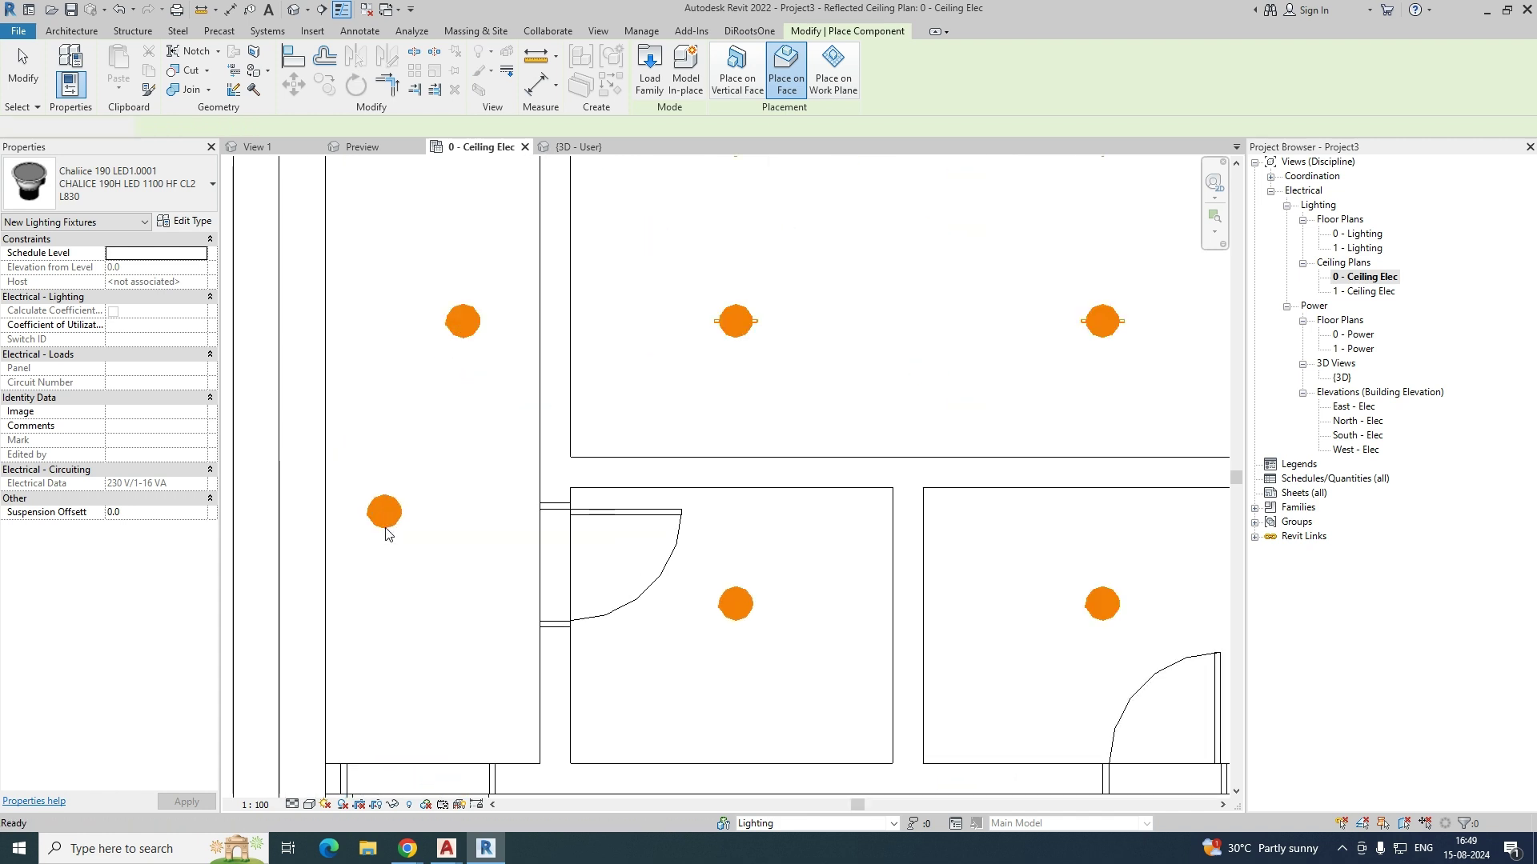
# Step: Nudge the lower corridor downlight slightly left so it sits closer to the centre of its ceiling tile
pyautogui.press('Escape')
pyautogui.press('Escape')
pyautogui.click(382, 516)
pyautogui.press('Left')
pyautogui.press('Left')
pyautogui.press('Left')
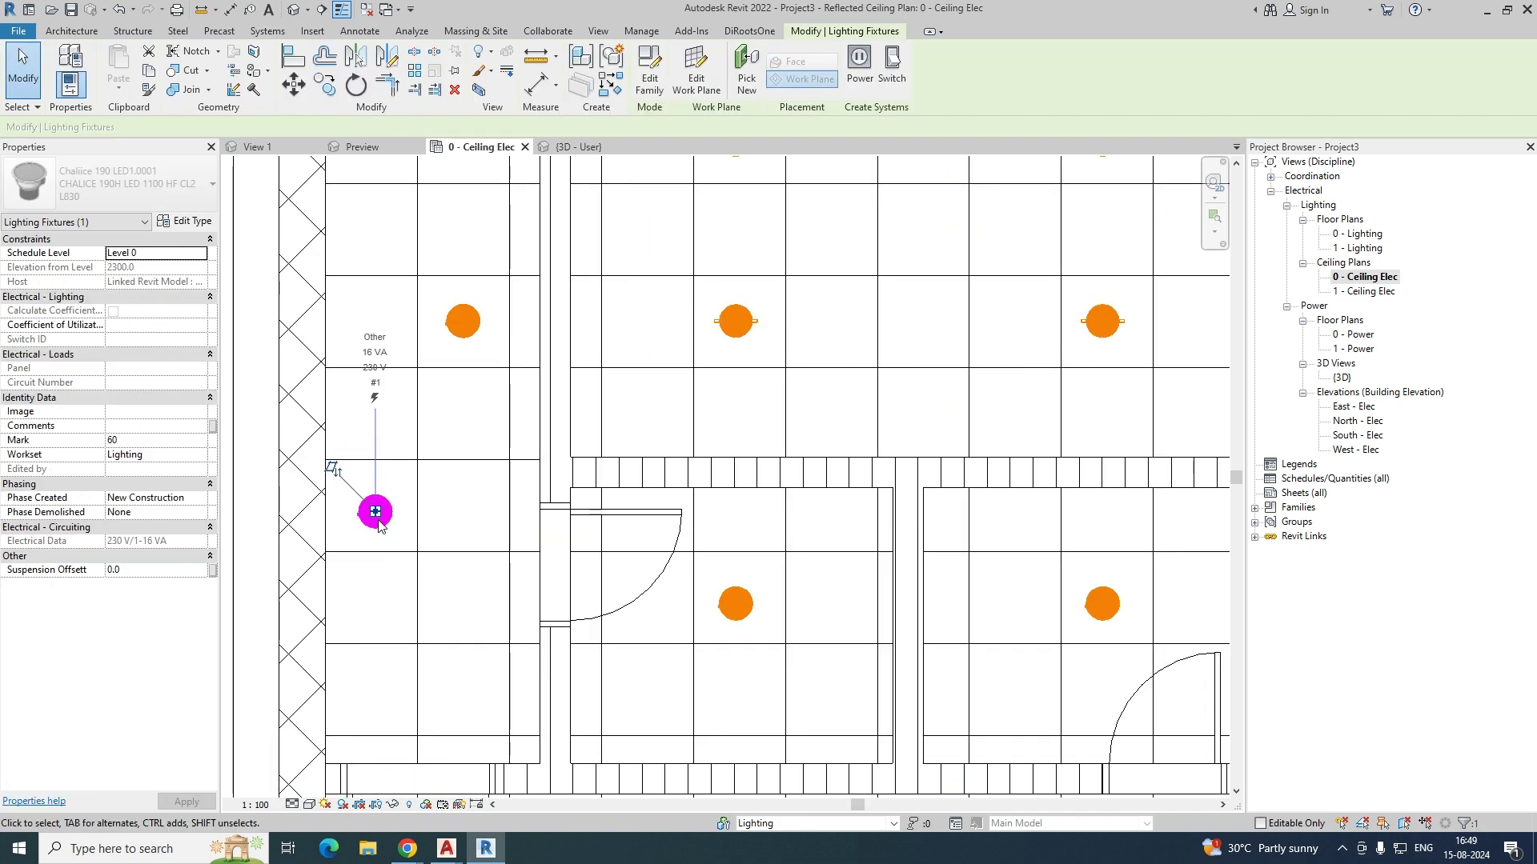
pyautogui.click(420, 541)
pyautogui.scroll(-1, 506, 473)
pyautogui.moveTo(507, 473); pyautogui.dragTo(543, 650, button='middle')
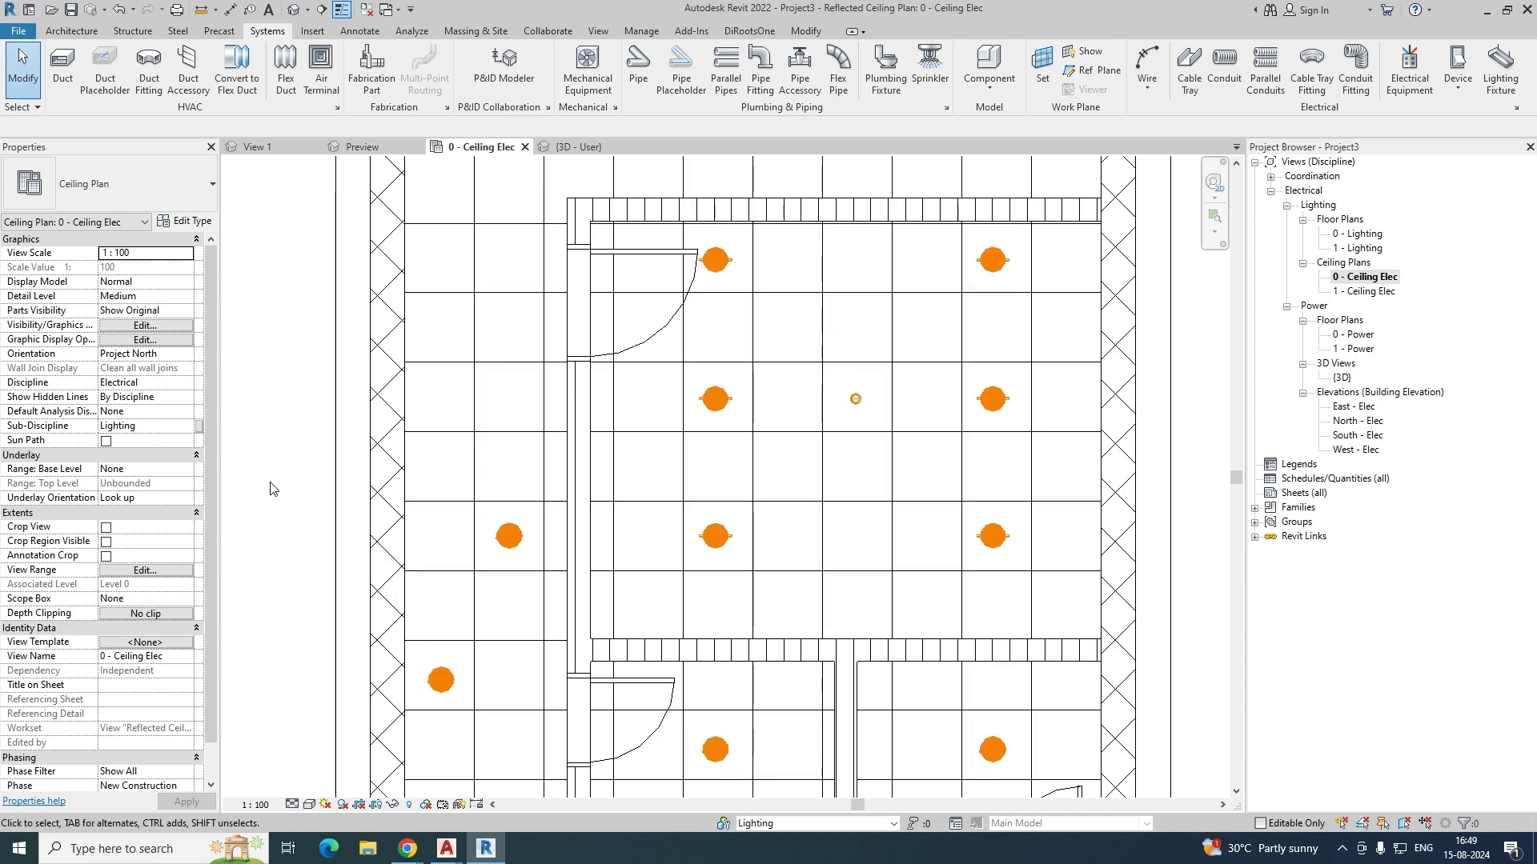
# Step: Copy the upper corridor downlight with multiple copies enabled, placing a duplicate three ceiling tiles farther up the corridor
pyautogui.click(509, 535)
pyautogui.press('m')
pyautogui.press('v')
pyautogui.press('c')
pyautogui.press('o')
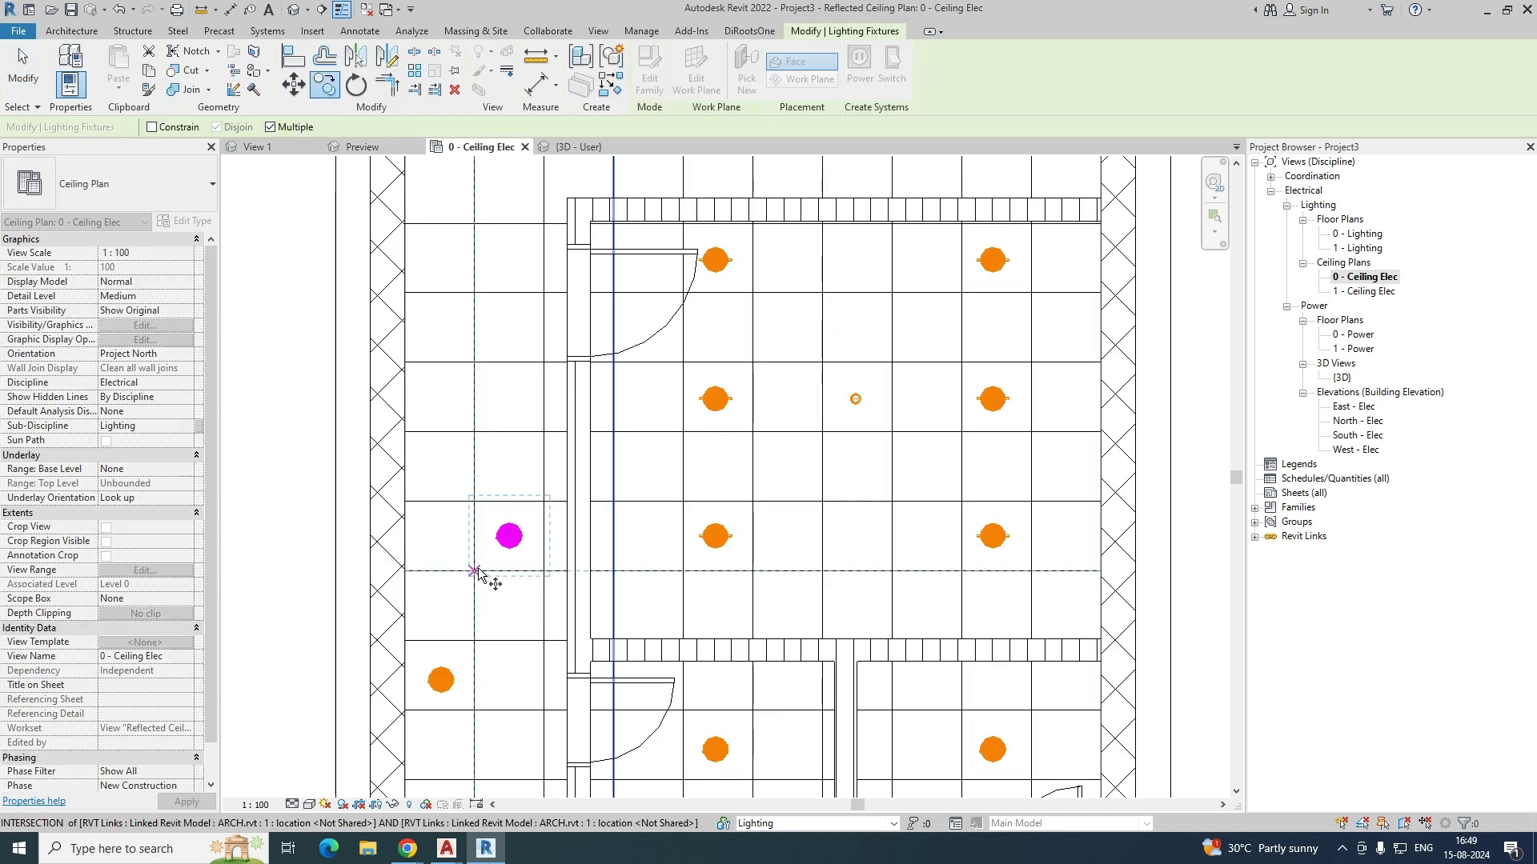
pyautogui.click(475, 573)
pyautogui.click(474, 363)
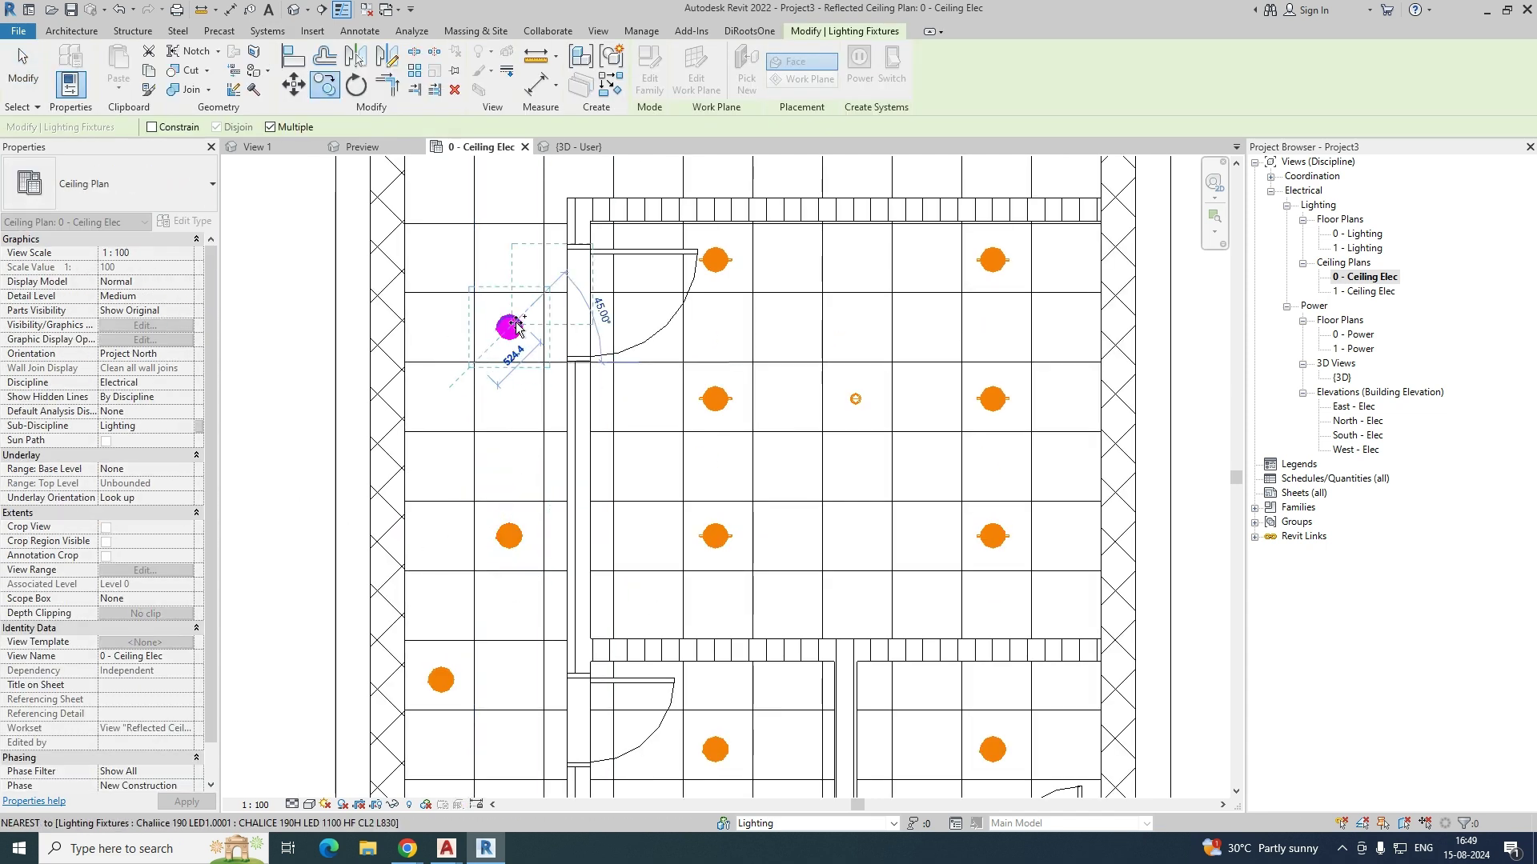
# Step: Continue copying the downlight into the large room above, forming a row of four spaced three ceiling tiles apart
pyautogui.moveTo(514, 321); pyautogui.dragTo(579, 566, button='middle')
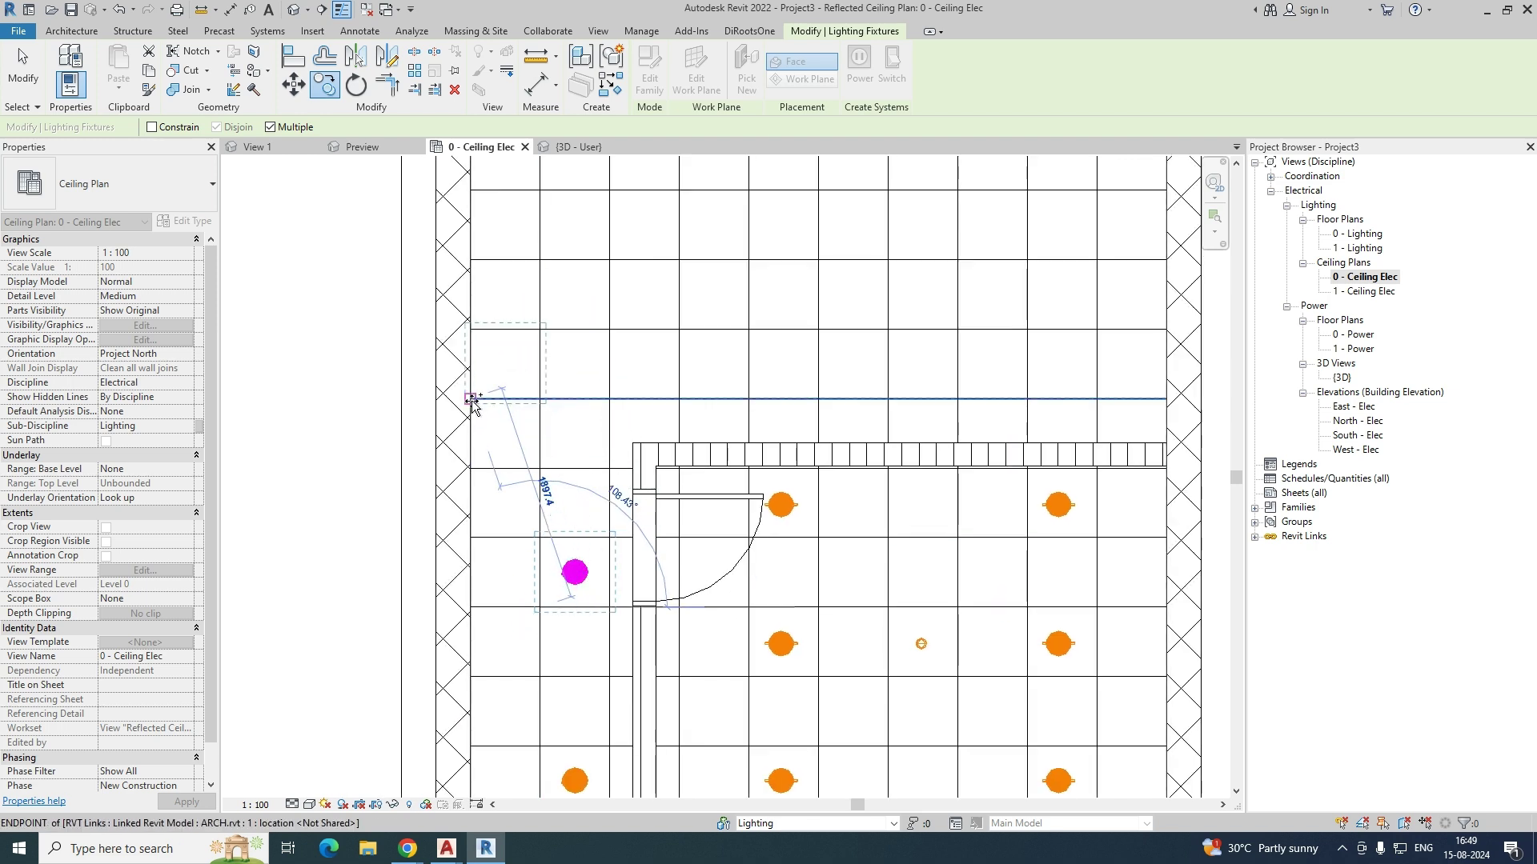
pyautogui.click(473, 401)
pyautogui.moveTo(808, 406); pyautogui.dragTo(745, 460, button='middle')
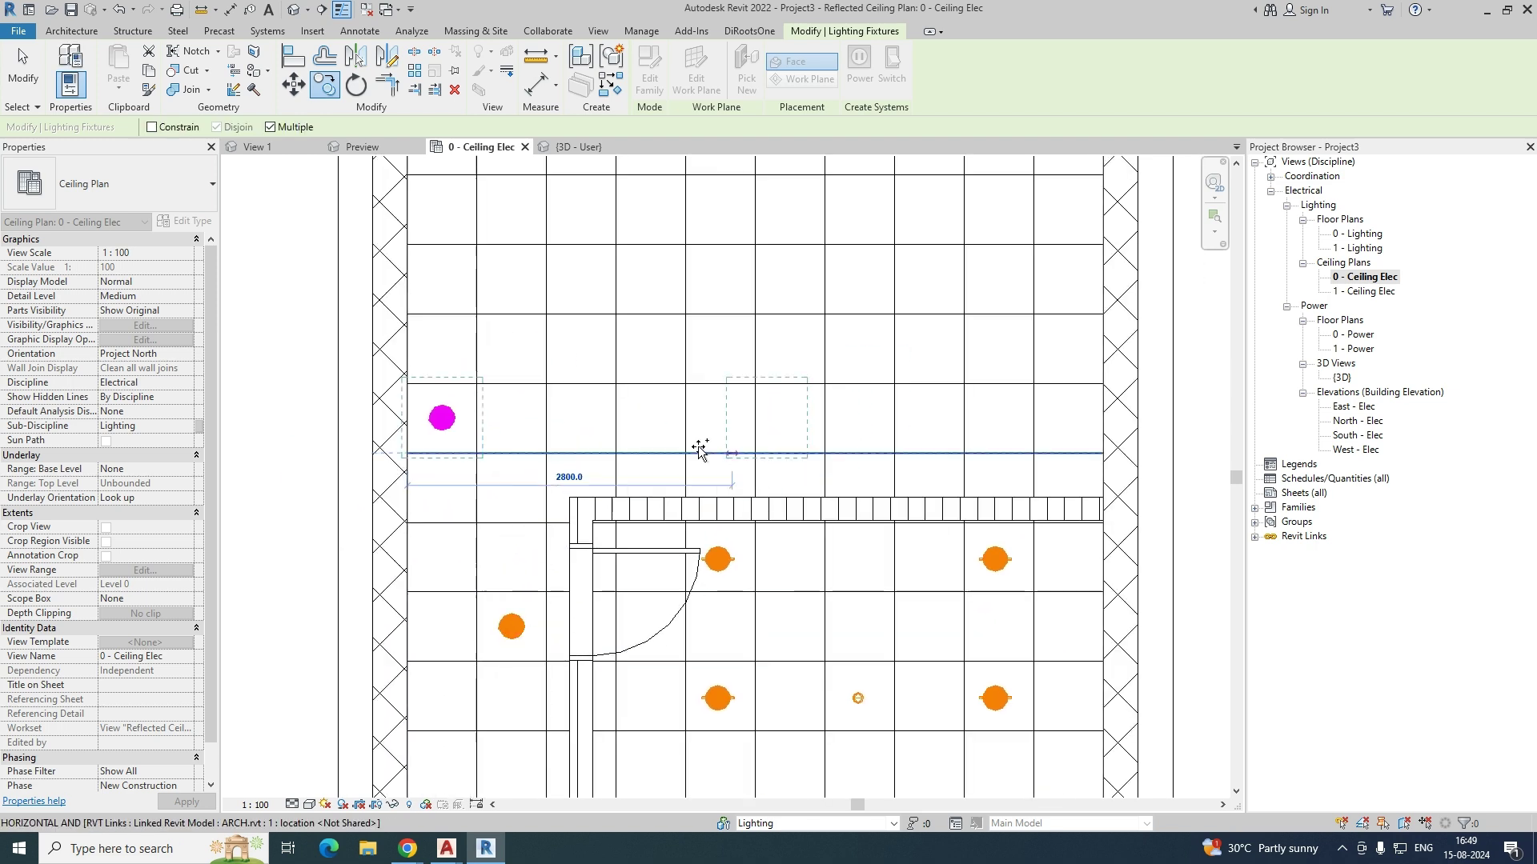
pyautogui.click(617, 453)
pyautogui.click(825, 453)
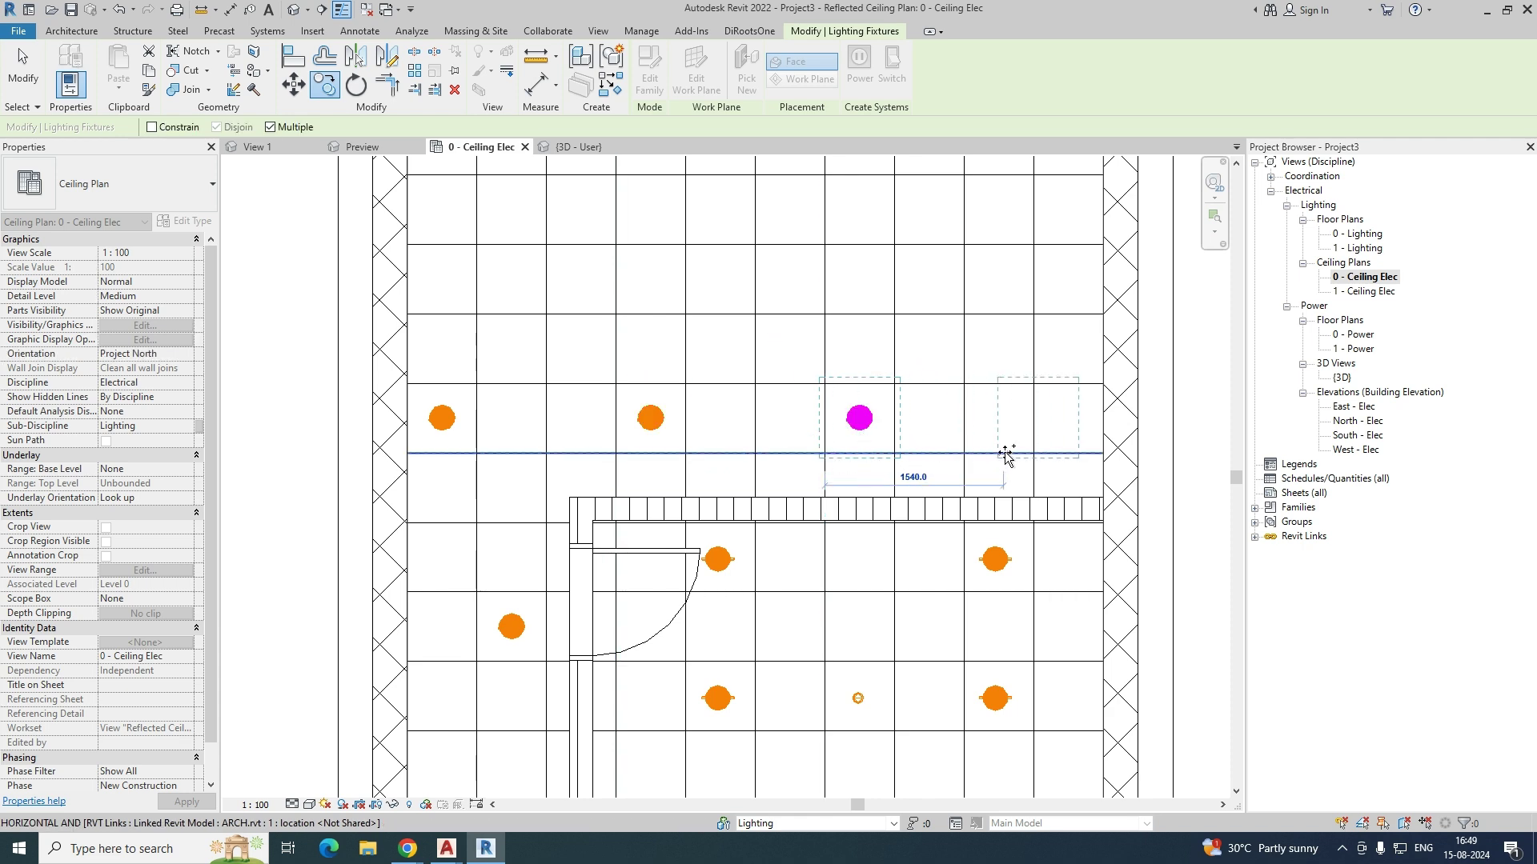
pyautogui.press('Escape')
pyautogui.scroll(-1, 788, 503)
pyautogui.moveTo(788, 504); pyautogui.dragTo(604, 569, button='middle')
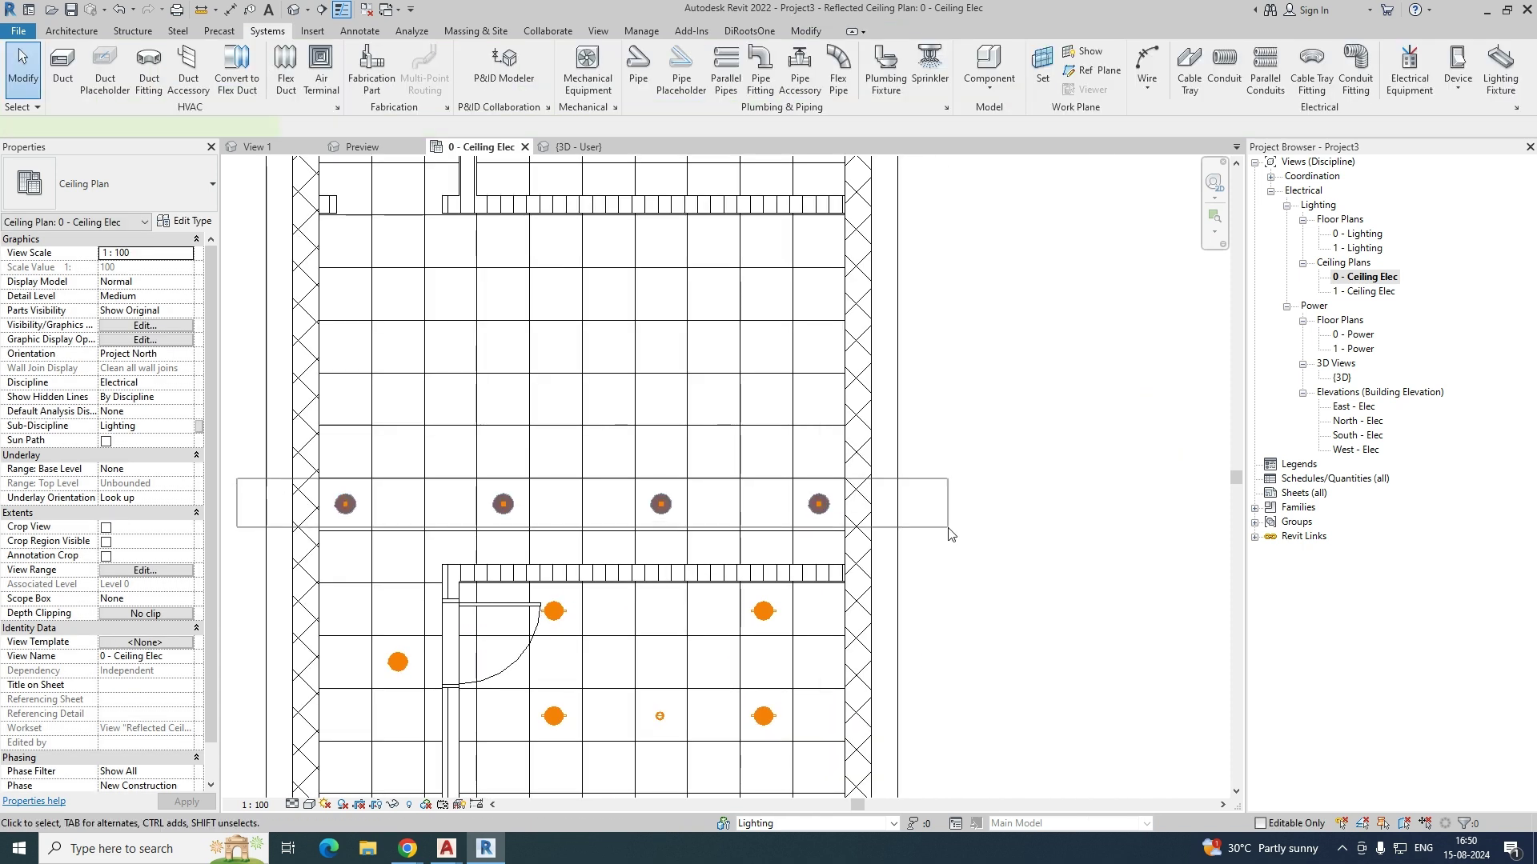
# Step: Copy the row of four downlights upward twice at 1200 mm spacing to form three rows in the large room
pyautogui.moveTo(948, 527); pyautogui.dragTo(949, 528)
pyautogui.press('c')
pyautogui.press('o')
pyautogui.click(793, 531)
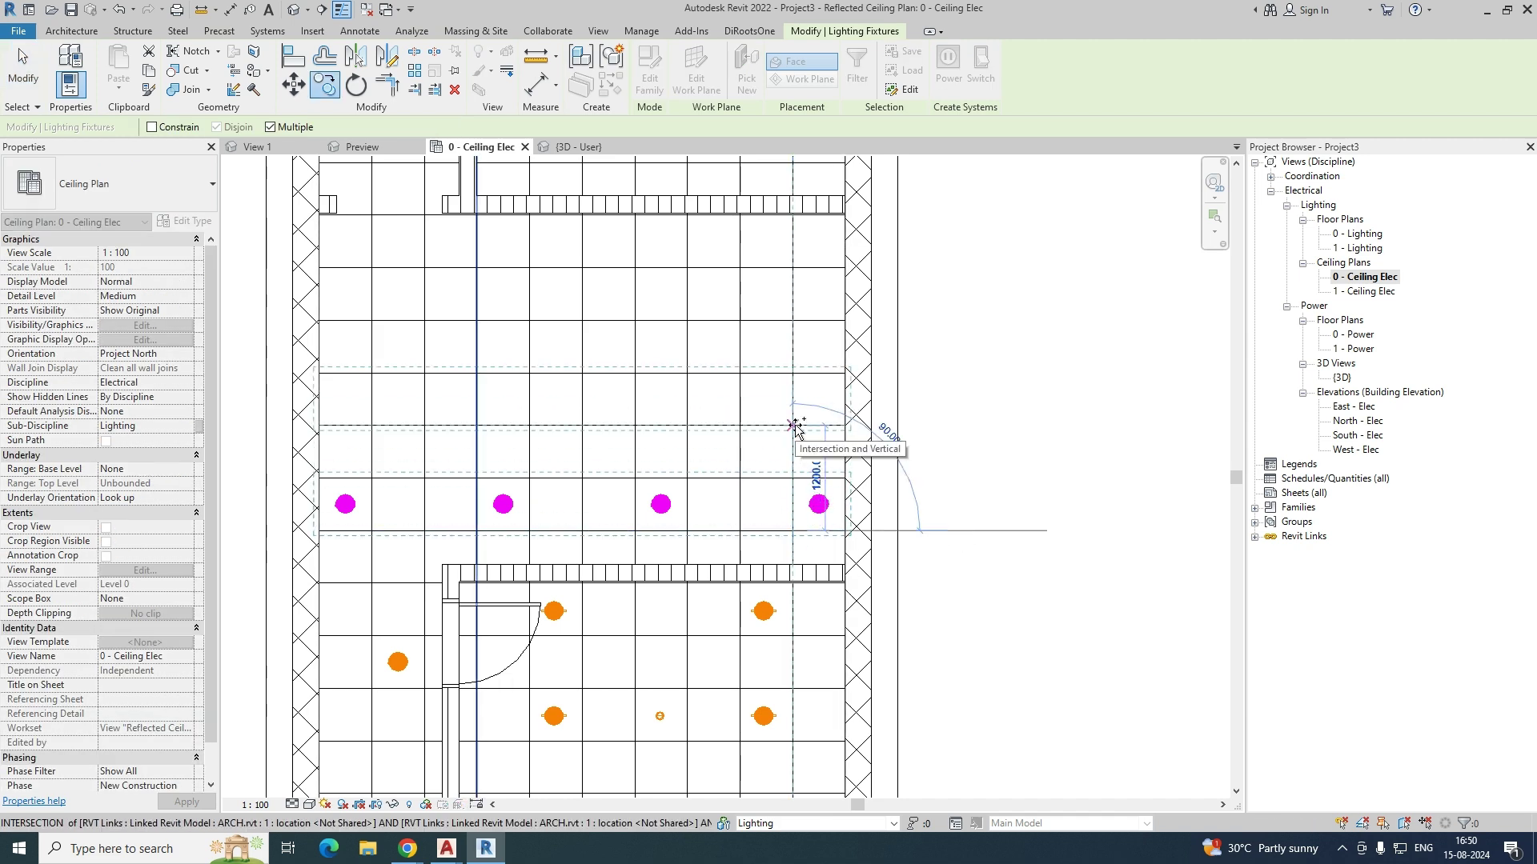
pyautogui.click(795, 424)
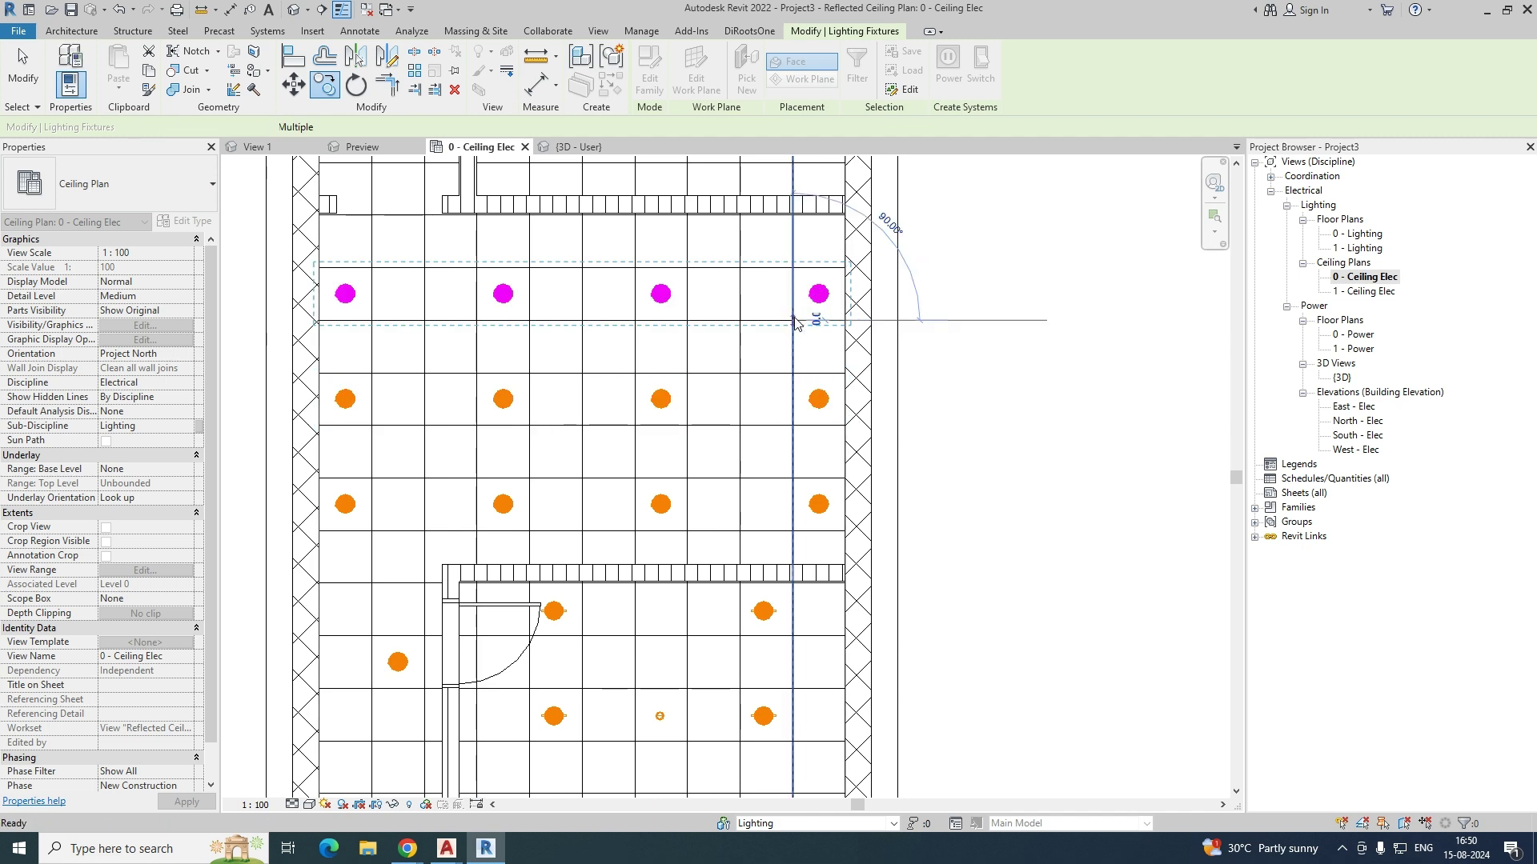
pyautogui.press('Escape')
pyautogui.press('Escape')
# Step: Isolate the twelve downlights in 3D with a selection box, inspect their fit in the ceiling, and return to the 0 - Ceiling Elec plan
pyautogui.moveTo(578, 336); pyautogui.dragTo(771, 372, button='middle')
pyautogui.moveTo(373, 286); pyautogui.dragTo(1078, 578)
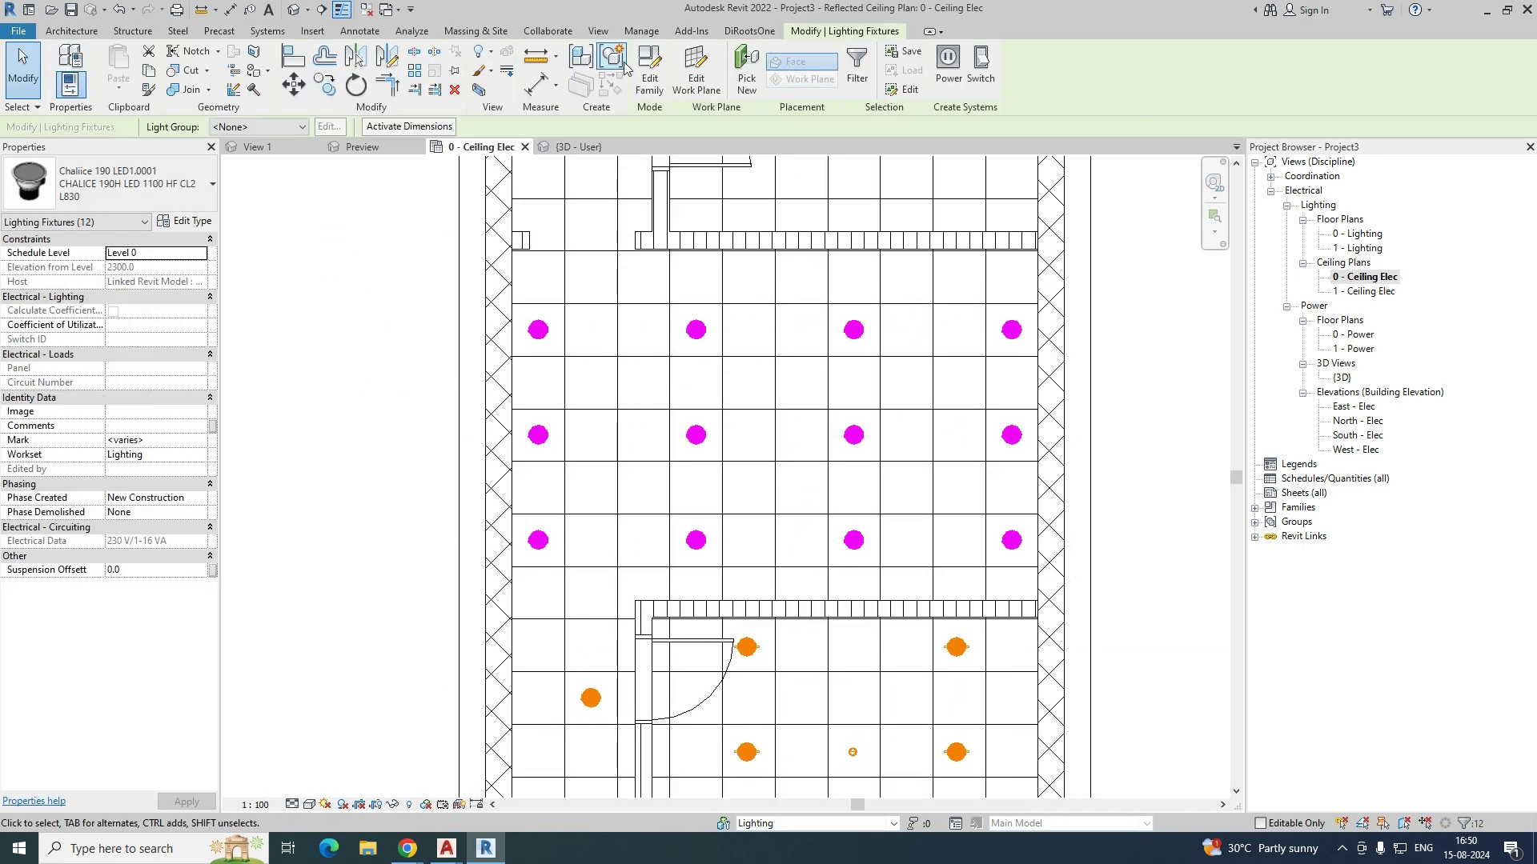
pyautogui.click(481, 95)
pyautogui.keyDown('shift'); pyautogui.moveTo(648, 416); pyautogui.dragTo(423, 198, button='middle'); pyautogui.keyUp('shift')
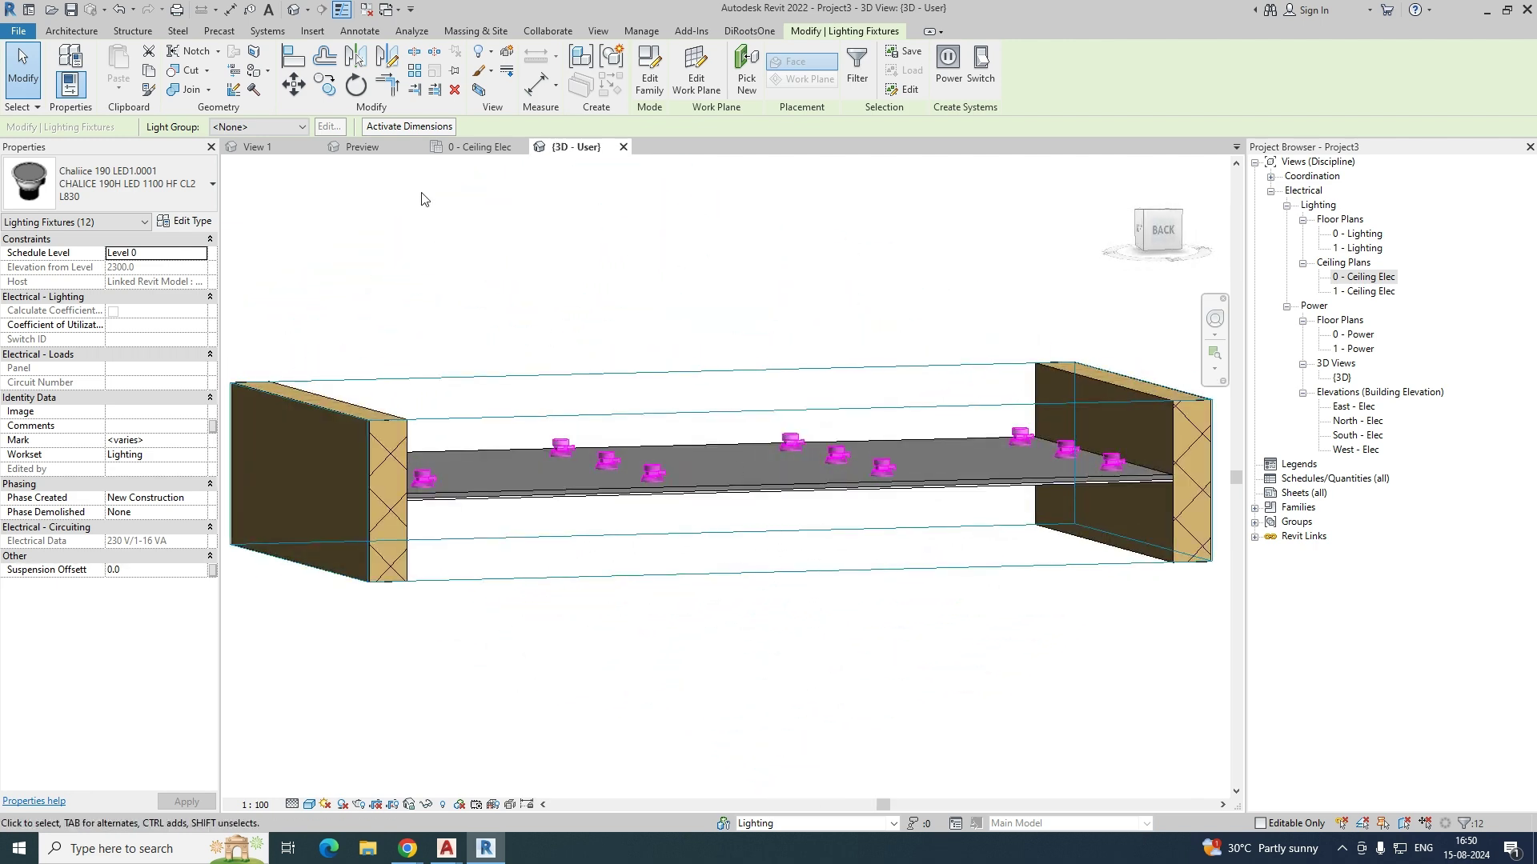
pyautogui.click(425, 200)
pyautogui.click(480, 147)
pyautogui.scroll(-3, 560, 542)
pyautogui.moveTo(775, 543); pyautogui.dragTo(705, 426, button='middle')
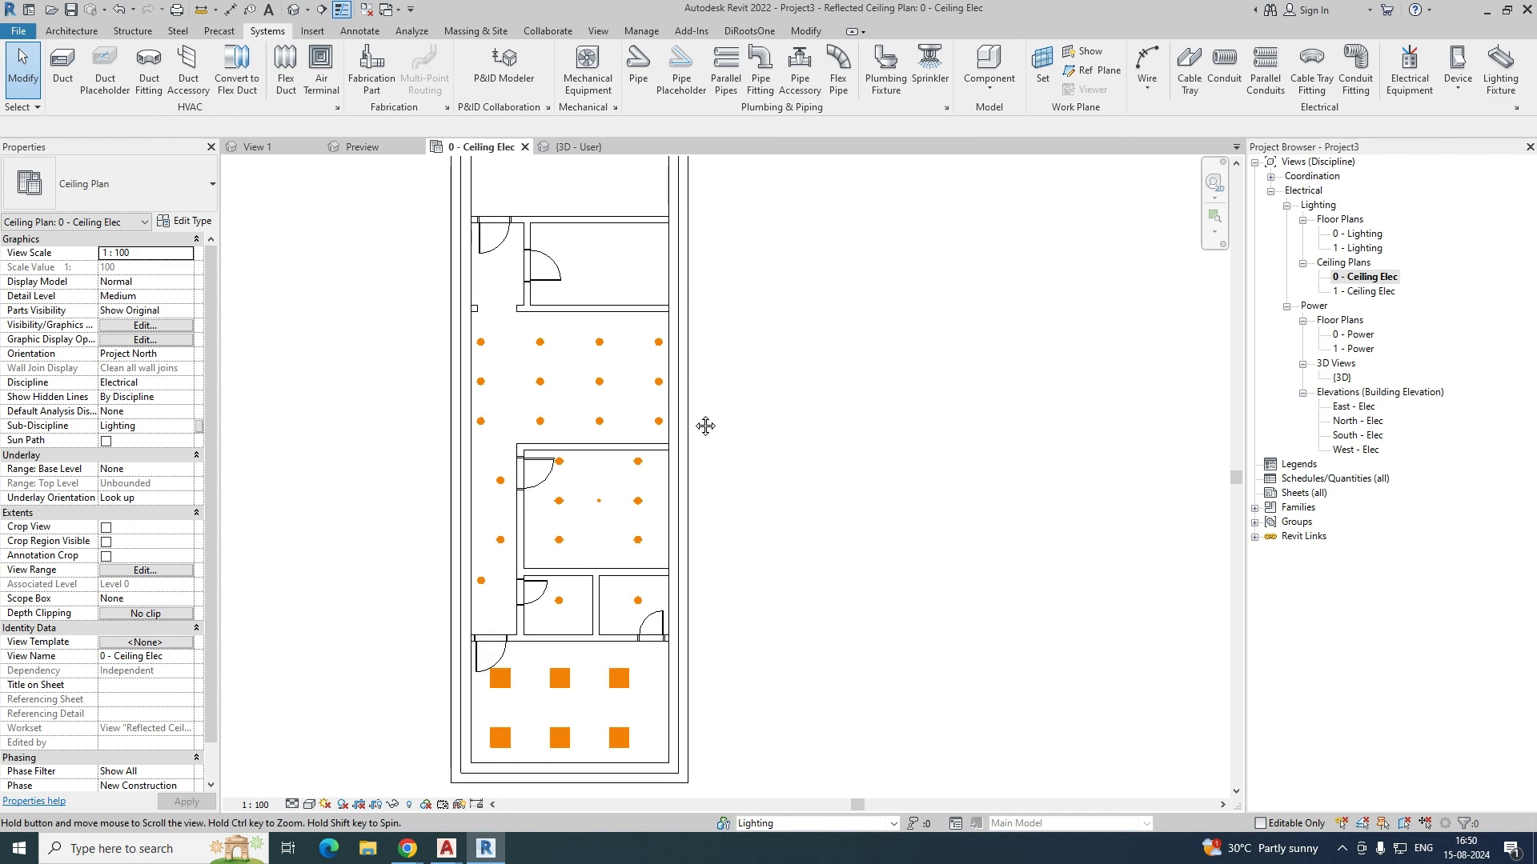
pyautogui.scroll(5, 731, 497)
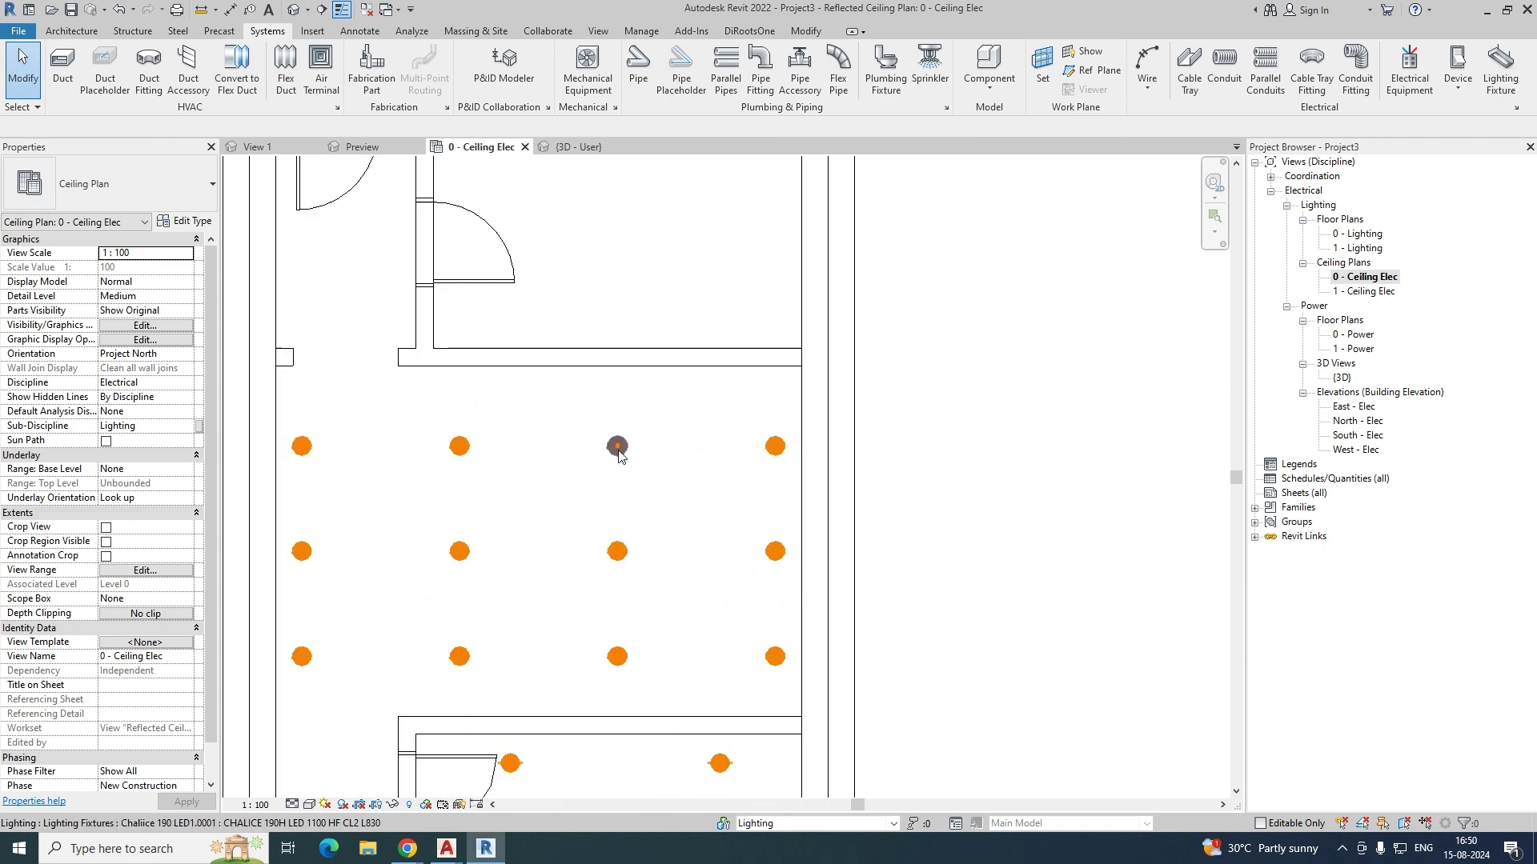
# Step: Create a similar fixture from a large-room downlight, set it to place on face, and change its type to CETUS LED 1000 HF 830
pyautogui.click(618, 446)
pyautogui.scroll(2, 617, 448)
pyautogui.moveTo(619, 456); pyautogui.dragTo(671, 595, button='middle')
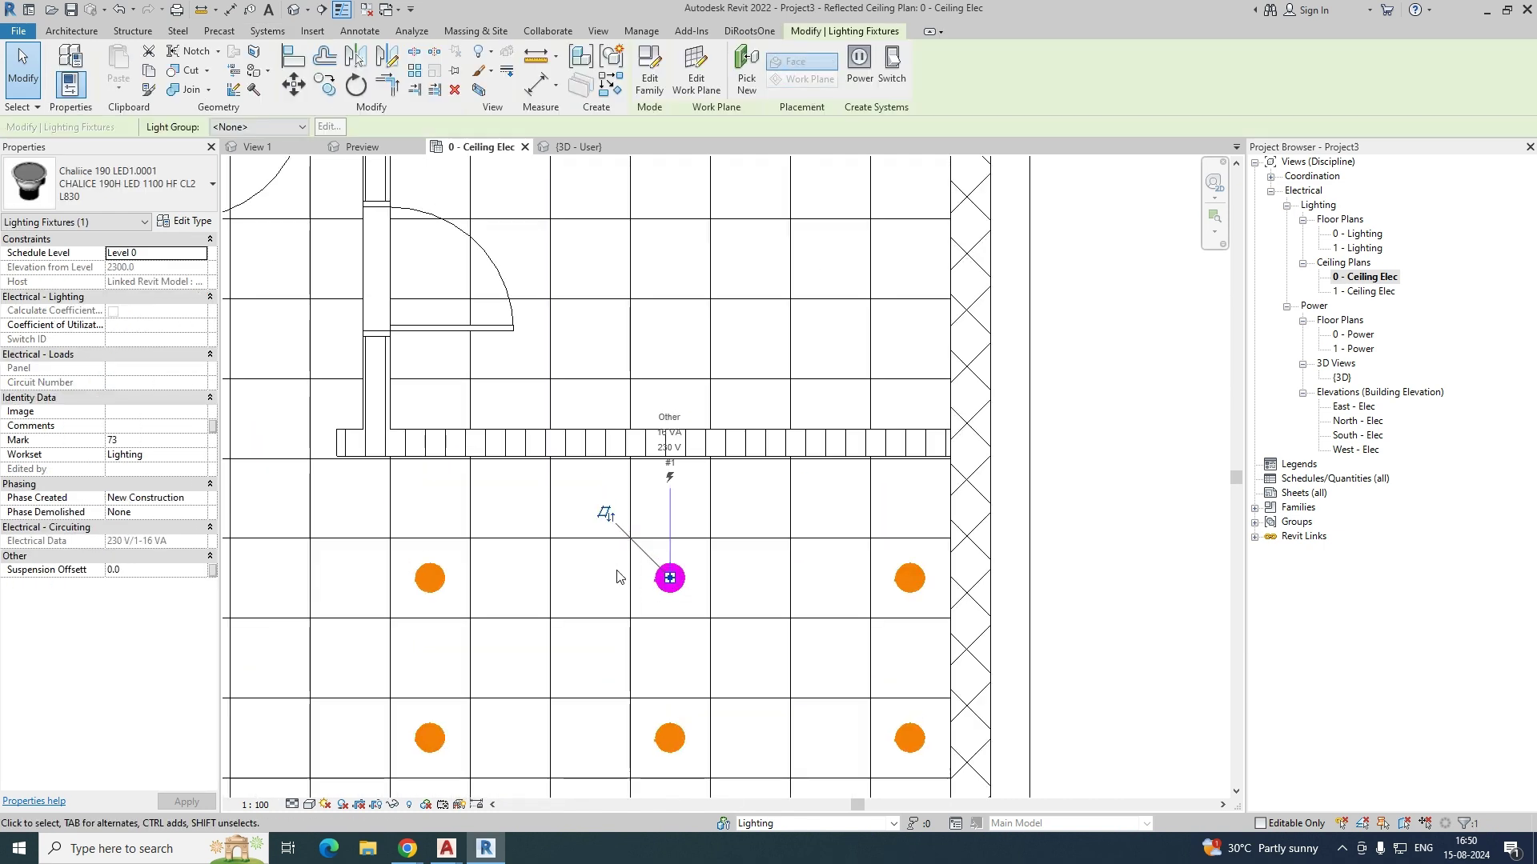
pyautogui.press('Escape')
pyautogui.click(677, 589)
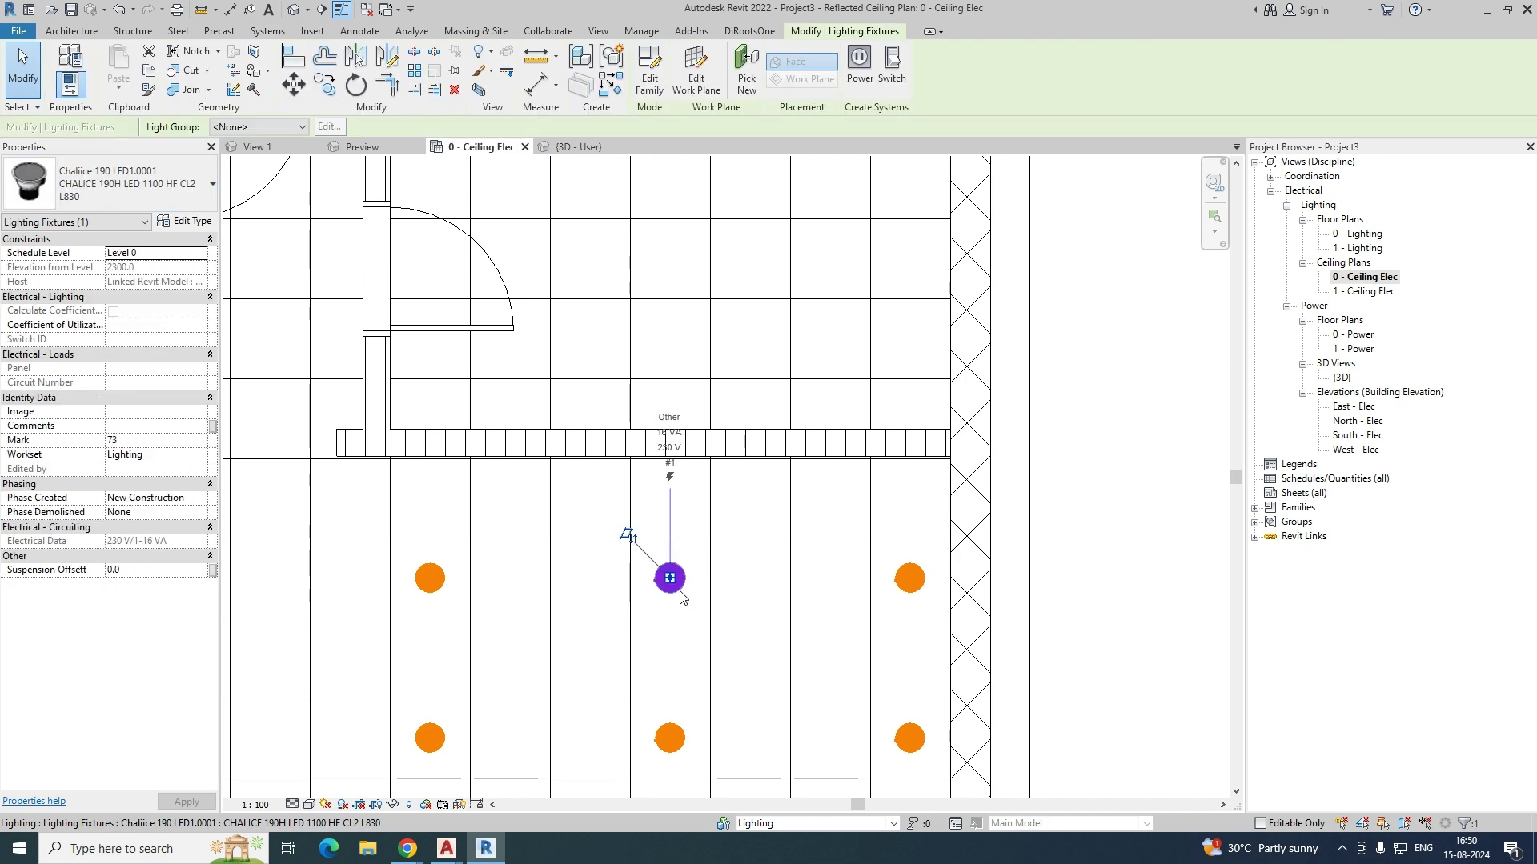
pyautogui.press('c')
pyautogui.press('s')
pyautogui.scroll(-1, 755, 609)
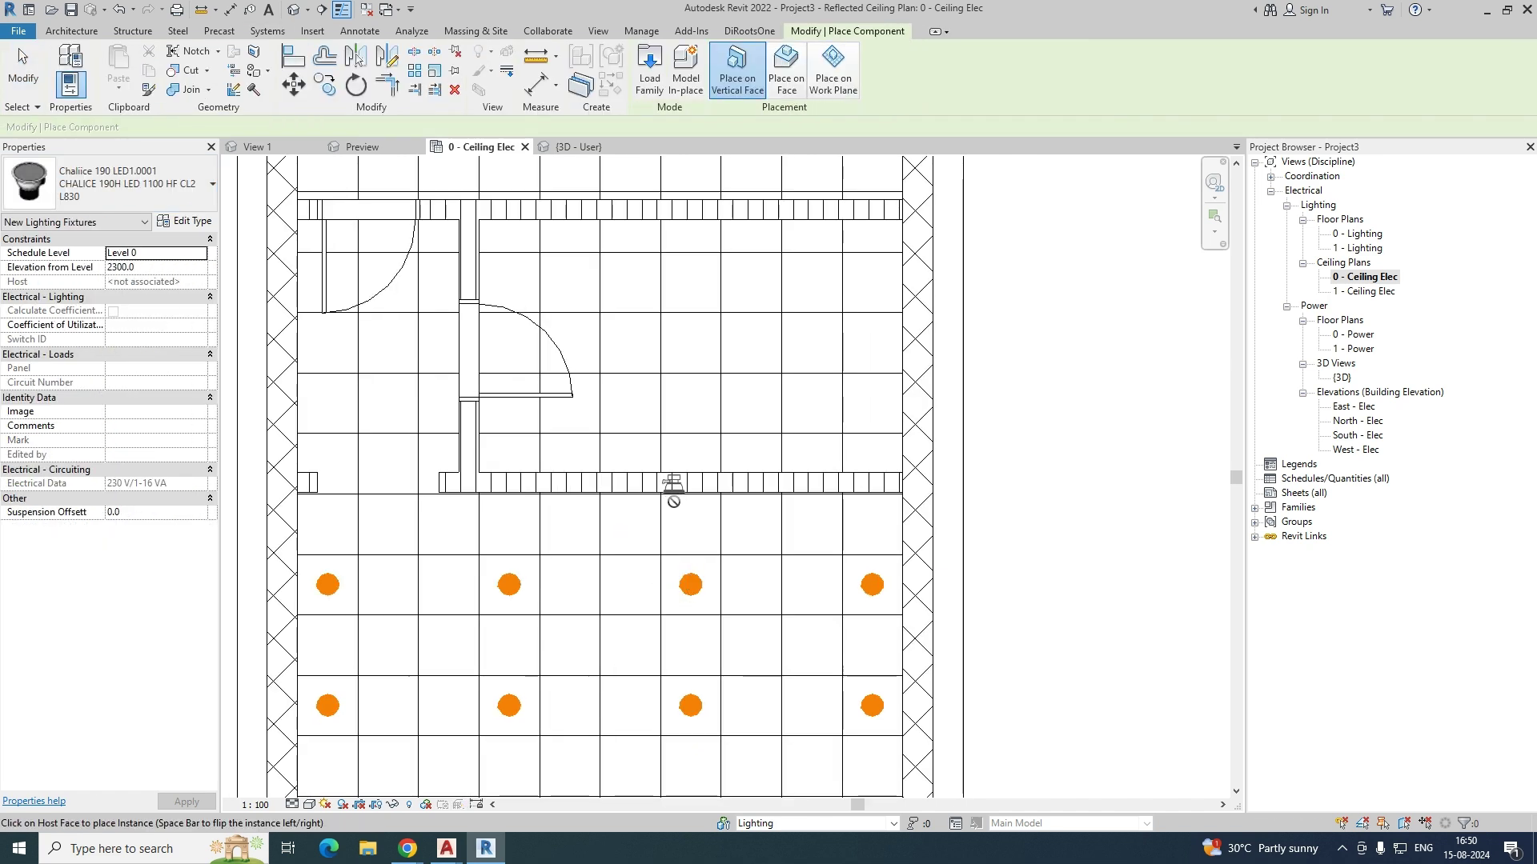
pyautogui.click(769, 86)
pyautogui.click(120, 184)
pyautogui.scroll(-1, 152, 462)
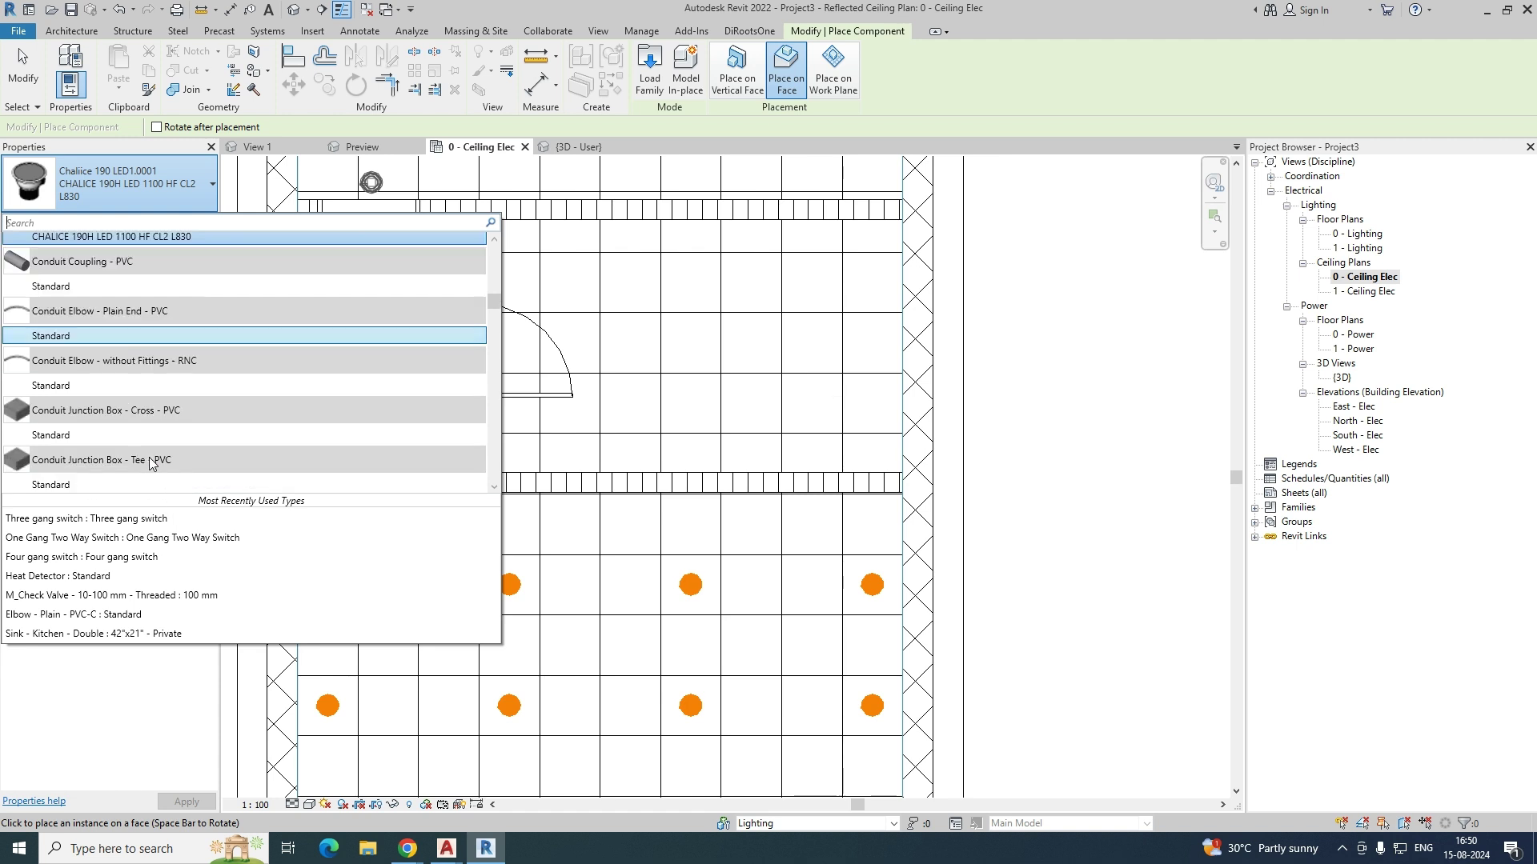
pyautogui.scroll(3, 153, 463)
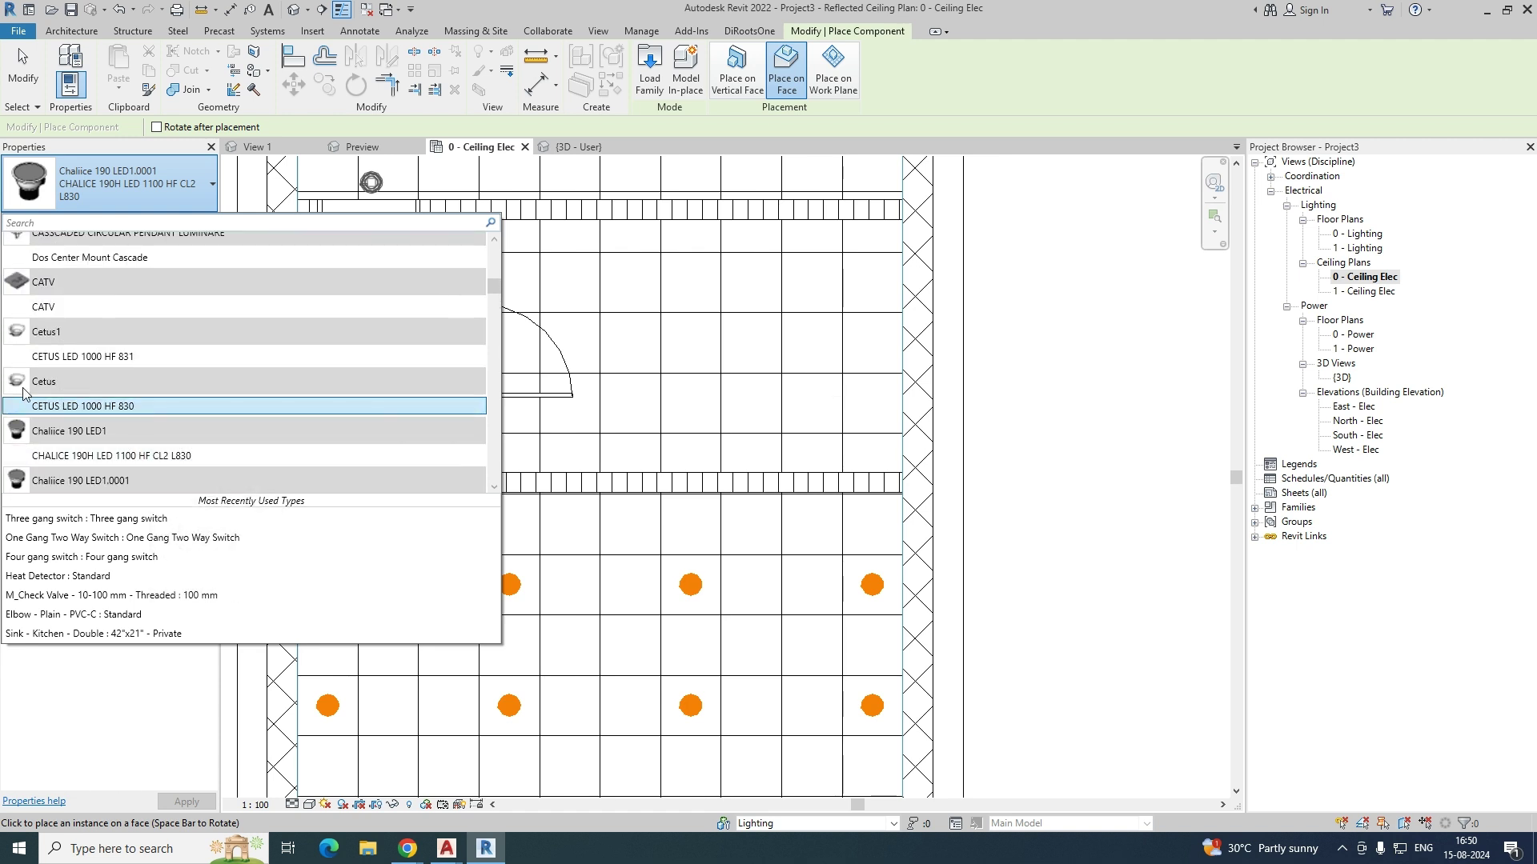
pyautogui.click(53, 406)
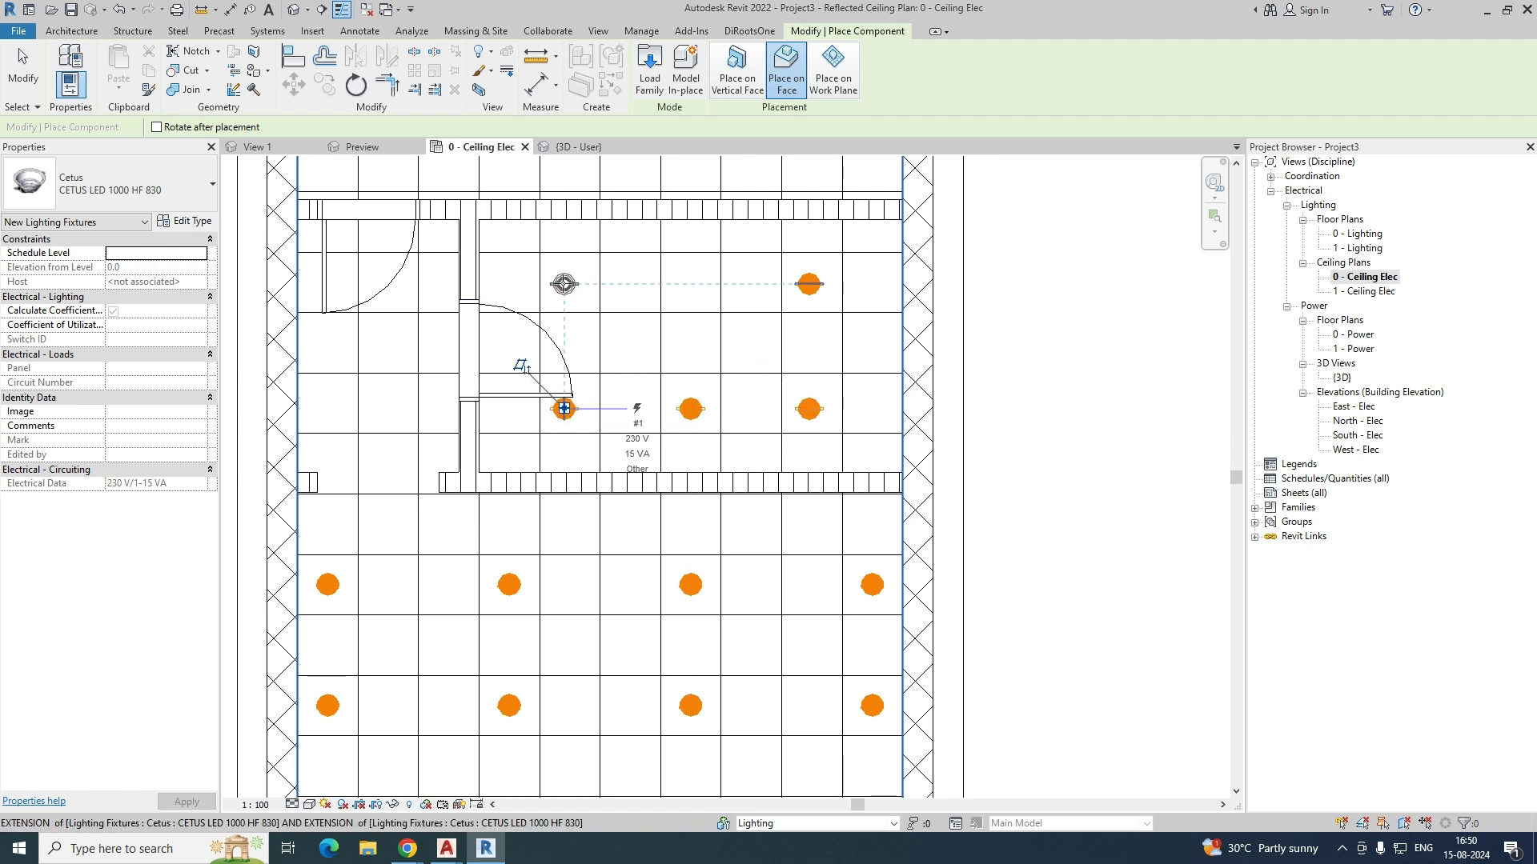
# Step: Place six CETUS LED 1000 HF 830 fixtures in two aligned rows of three on the ceiling of the room above the large room
pyautogui.click(565, 409)
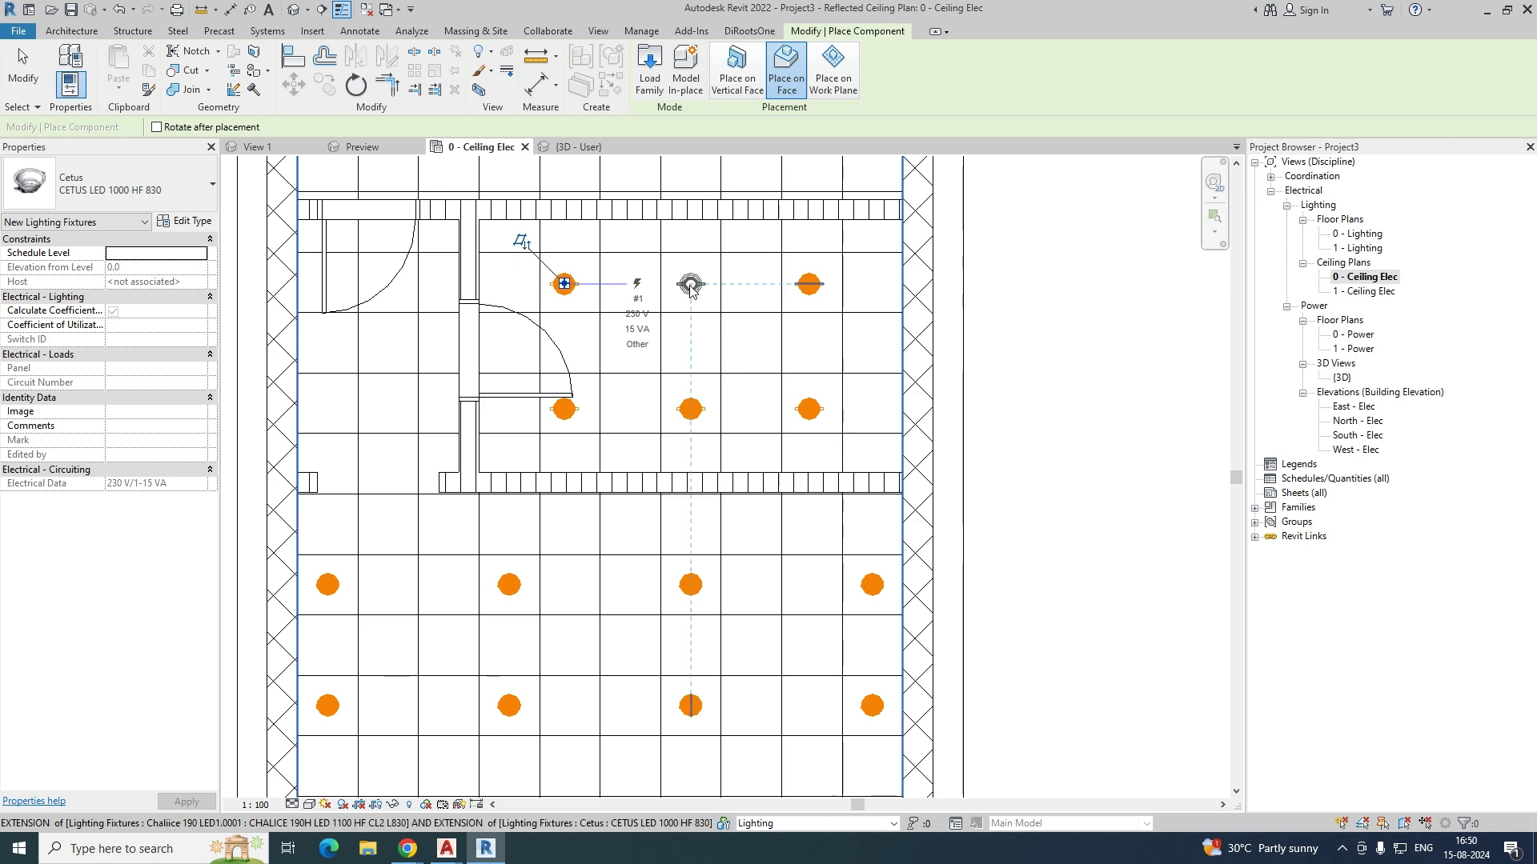
pyautogui.click(691, 290)
pyautogui.press('Escape')
pyautogui.press('Escape')
# Step: Isolate the six Cetus fixtures in 3D with a selection box, inspect the ceiling from below, and return to the 0 - Ceiling Elec plan
pyautogui.moveTo(793, 410); pyautogui.dragTo(581, 174)
pyautogui.click(479, 91)
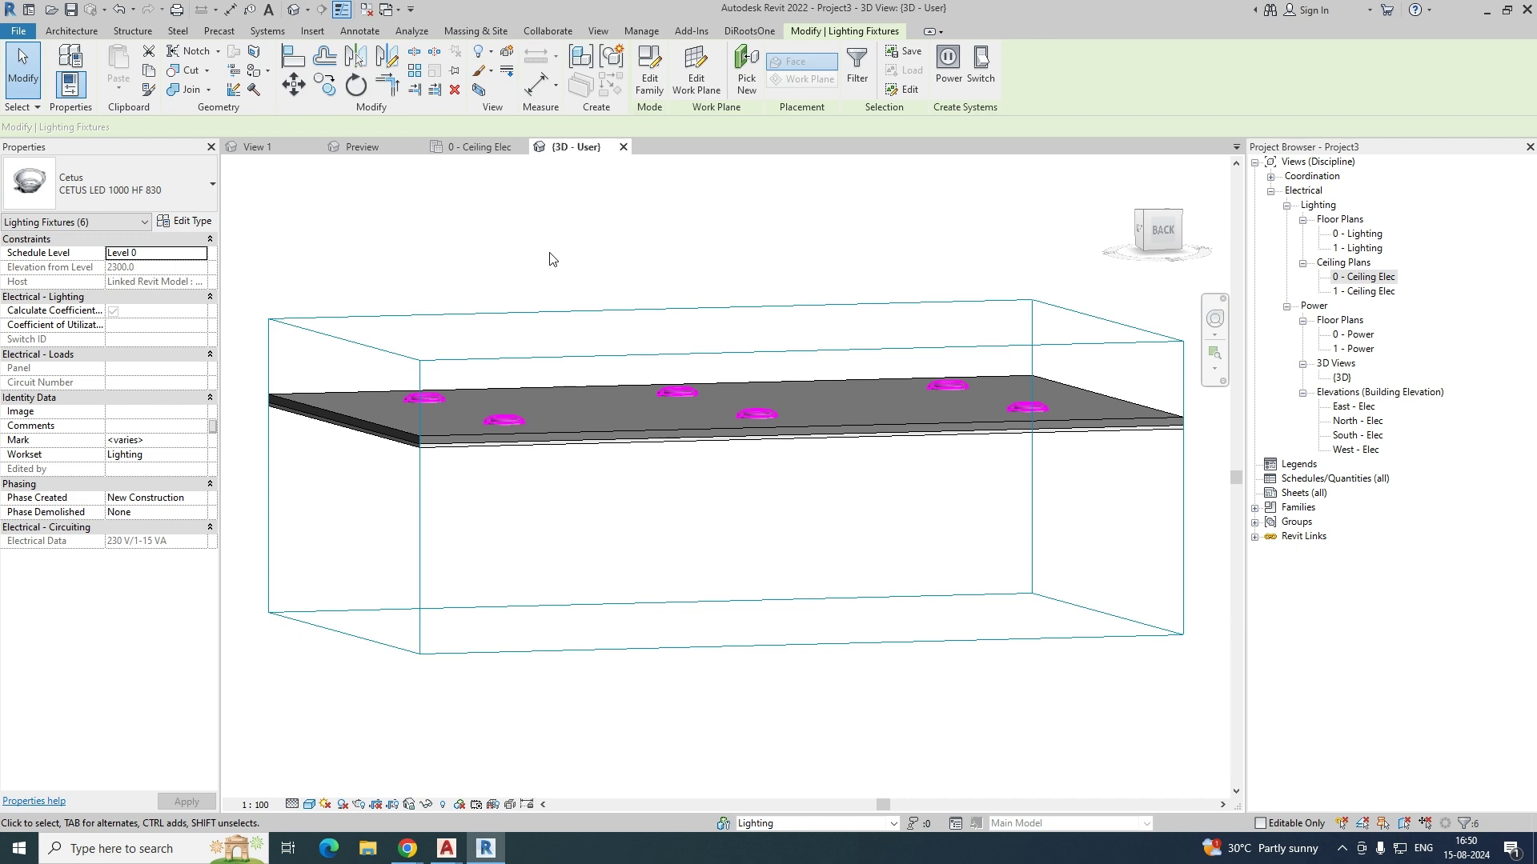
pyautogui.keyDown('shift'); pyautogui.moveTo(738, 360); pyautogui.dragTo(780, 282, button='middle'); pyautogui.keyUp('shift')
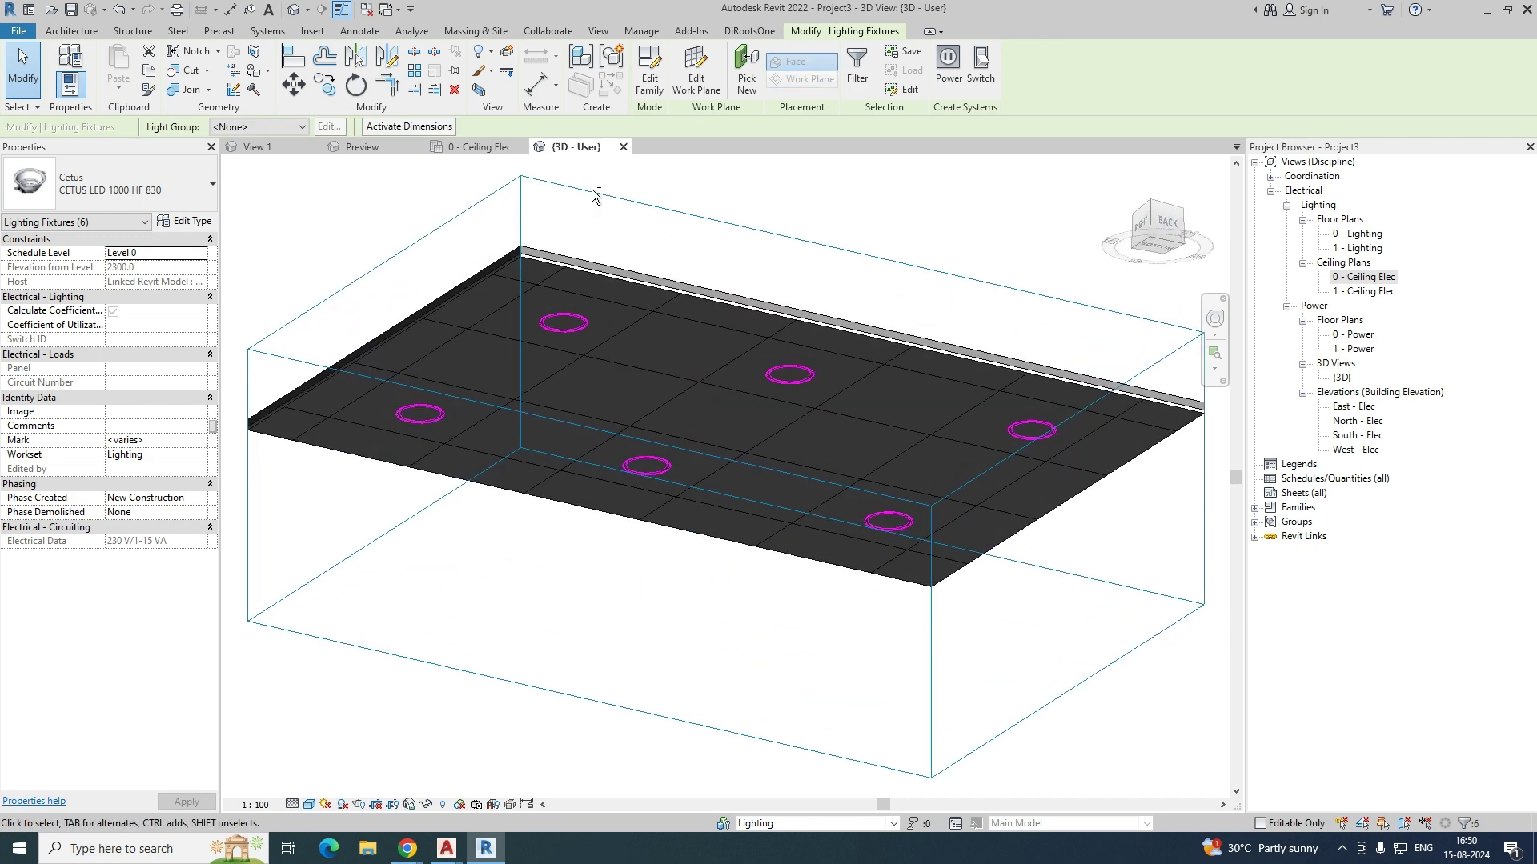
pyautogui.click(477, 150)
pyautogui.click(621, 393)
# Step: Create a similar 600x600 Sylvania panel from an existing one and place it on the ceiling face near the right wall above the Cetus room
pyautogui.scroll(-2, 619, 391)
pyautogui.moveTo(616, 389); pyautogui.dragTo(625, 528, button='middle')
pyautogui.moveTo(579, 465)
pyautogui.mouseDown(button='middle')
pyautogui.moveTo(590, 501)
pyautogui.moveTo(584, 439)
pyautogui.moveTo(559, 646)
pyautogui.mouseUp(button='middle')
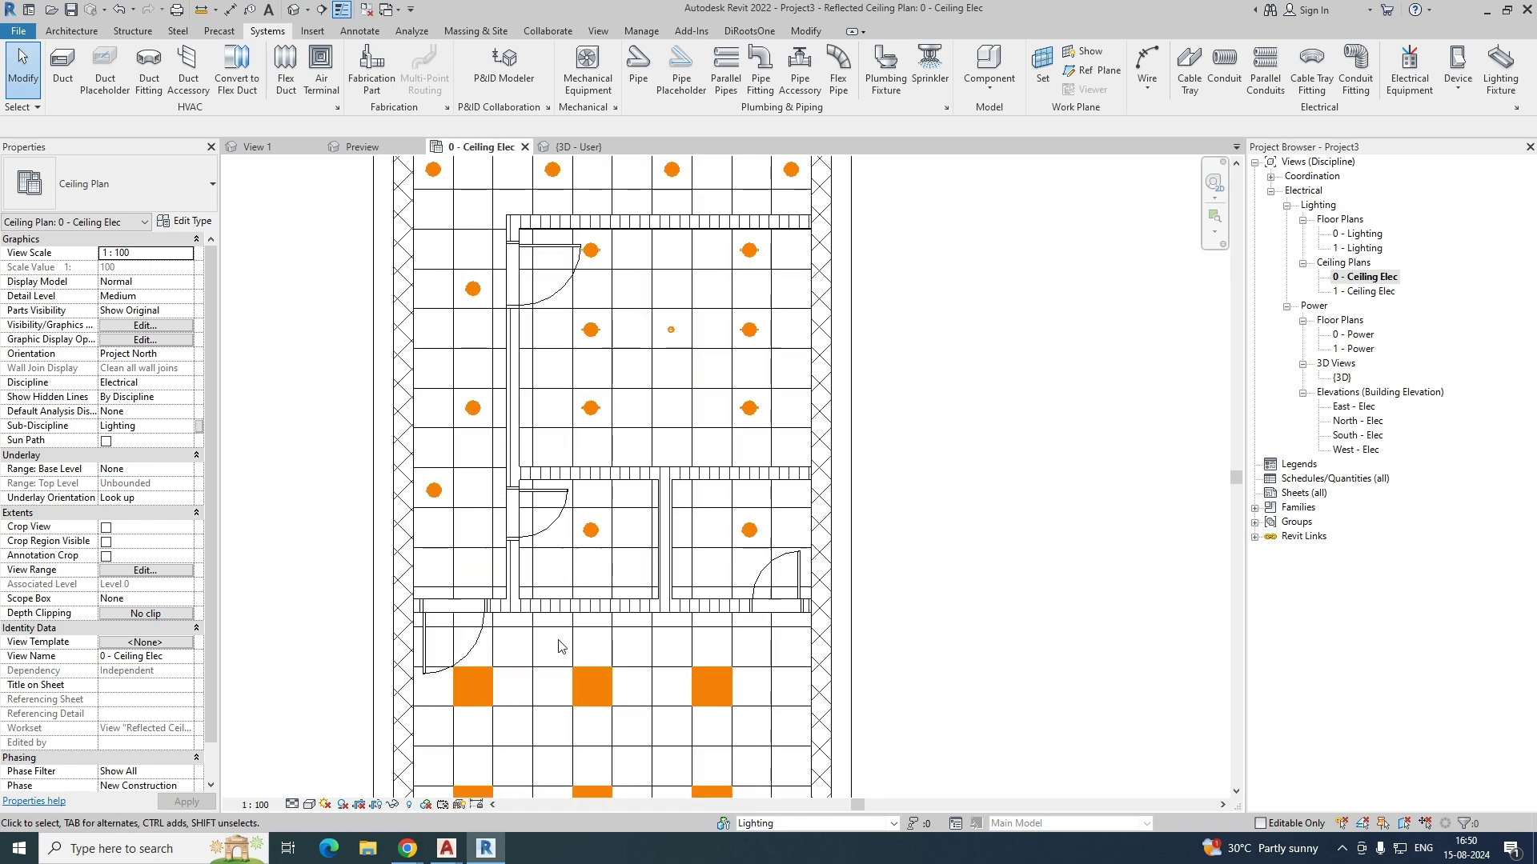
pyautogui.click(487, 681)
pyautogui.press('c')
pyautogui.press('s')
pyautogui.scroll(-2, 500, 690)
pyautogui.moveTo(594, 441); pyautogui.dragTo(586, 738, button='middle')
pyautogui.click(786, 79)
pyautogui.scroll(5, 633, 472)
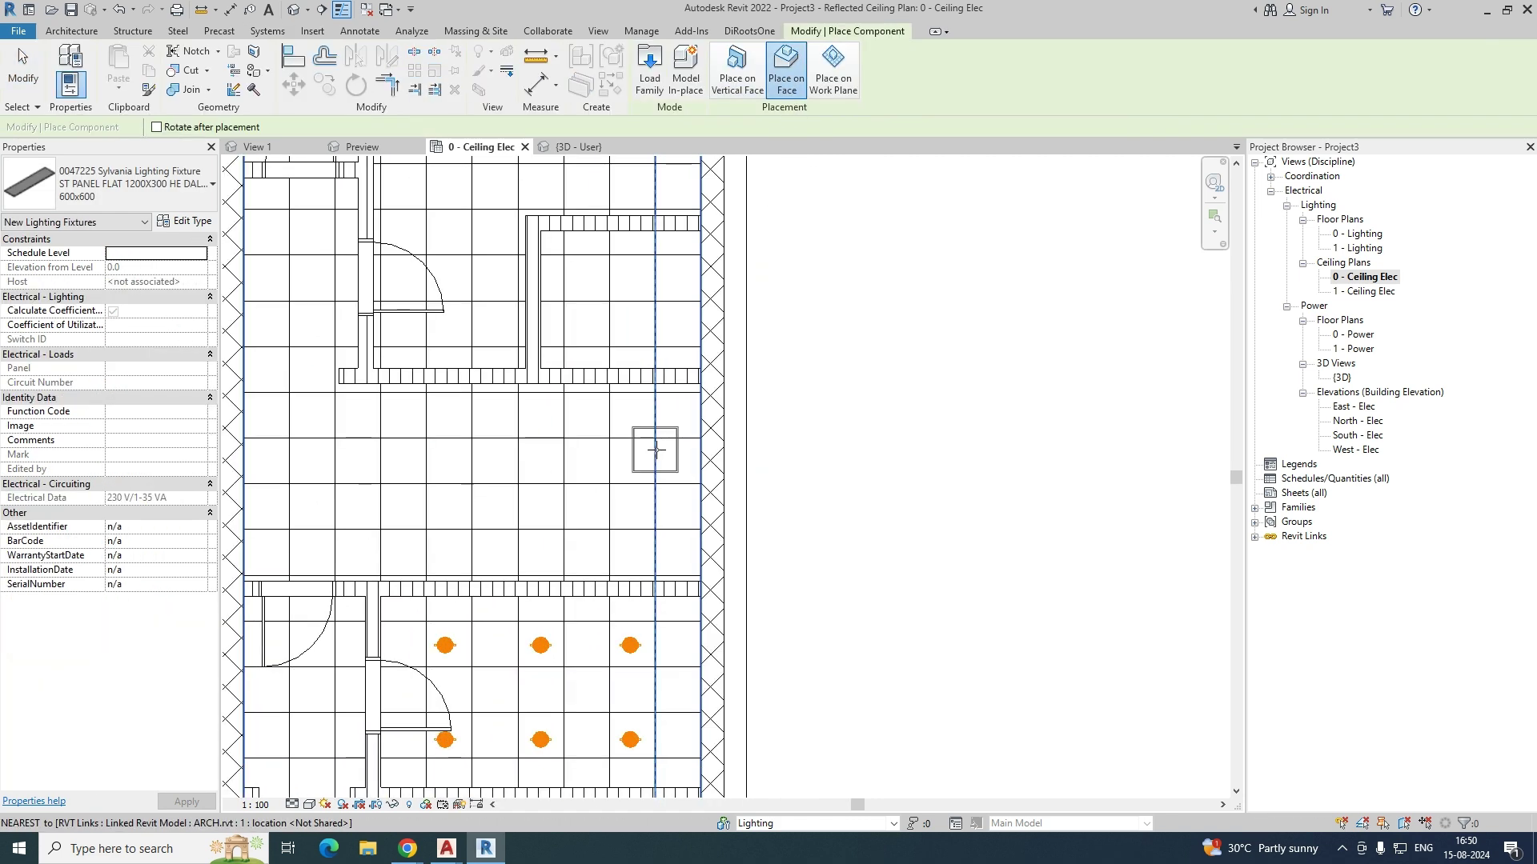
pyautogui.scroll(3, 629, 458)
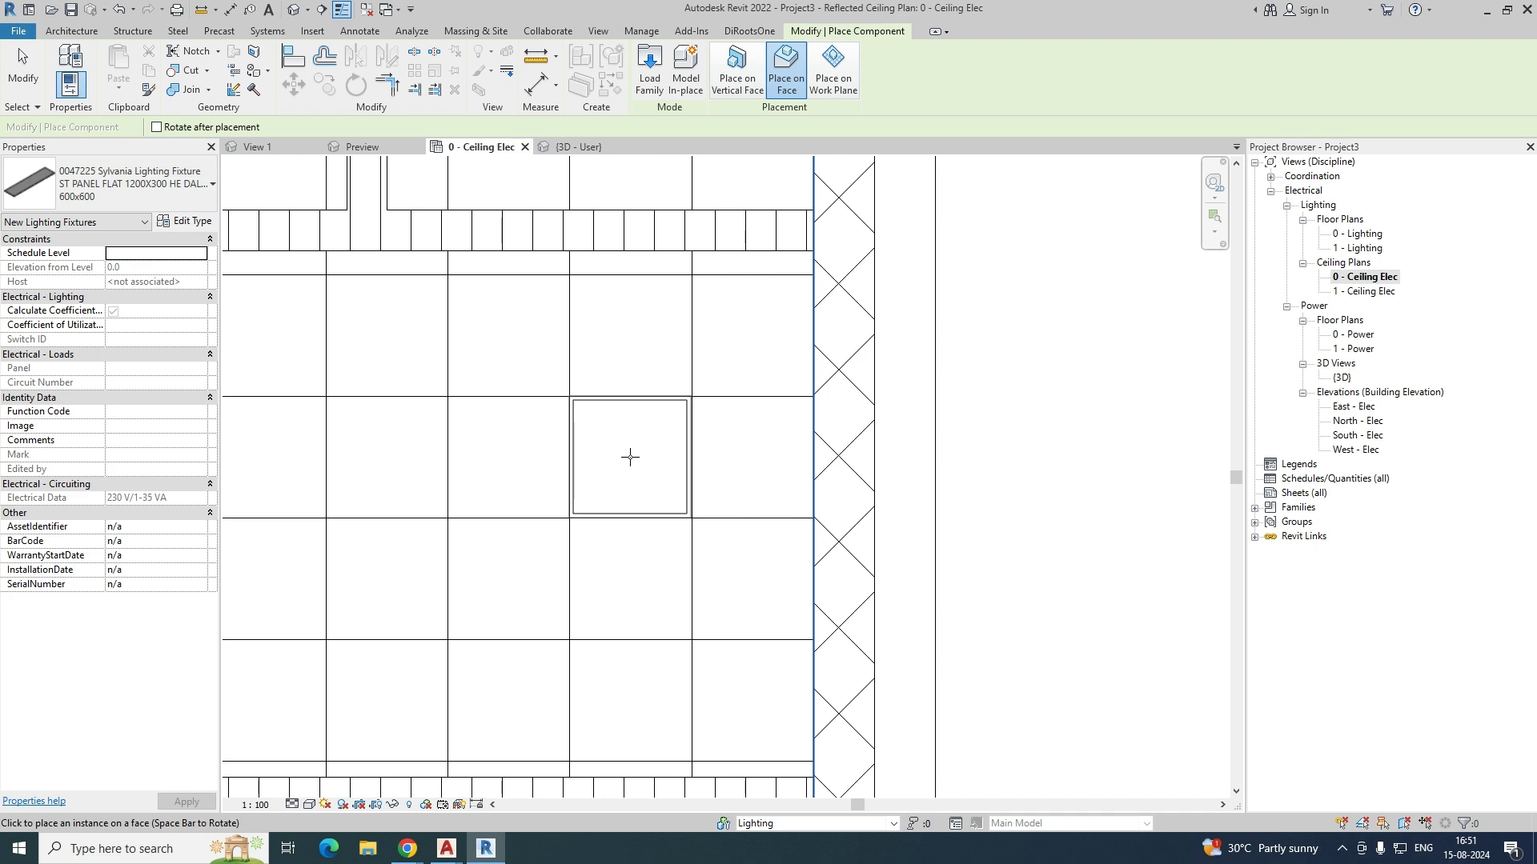
pyautogui.click(632, 457)
pyautogui.press('Escape')
# Step: Align the new panel's left edge with the adjacent vertical ceiling grid line
pyautogui.scroll(4, 590, 413)
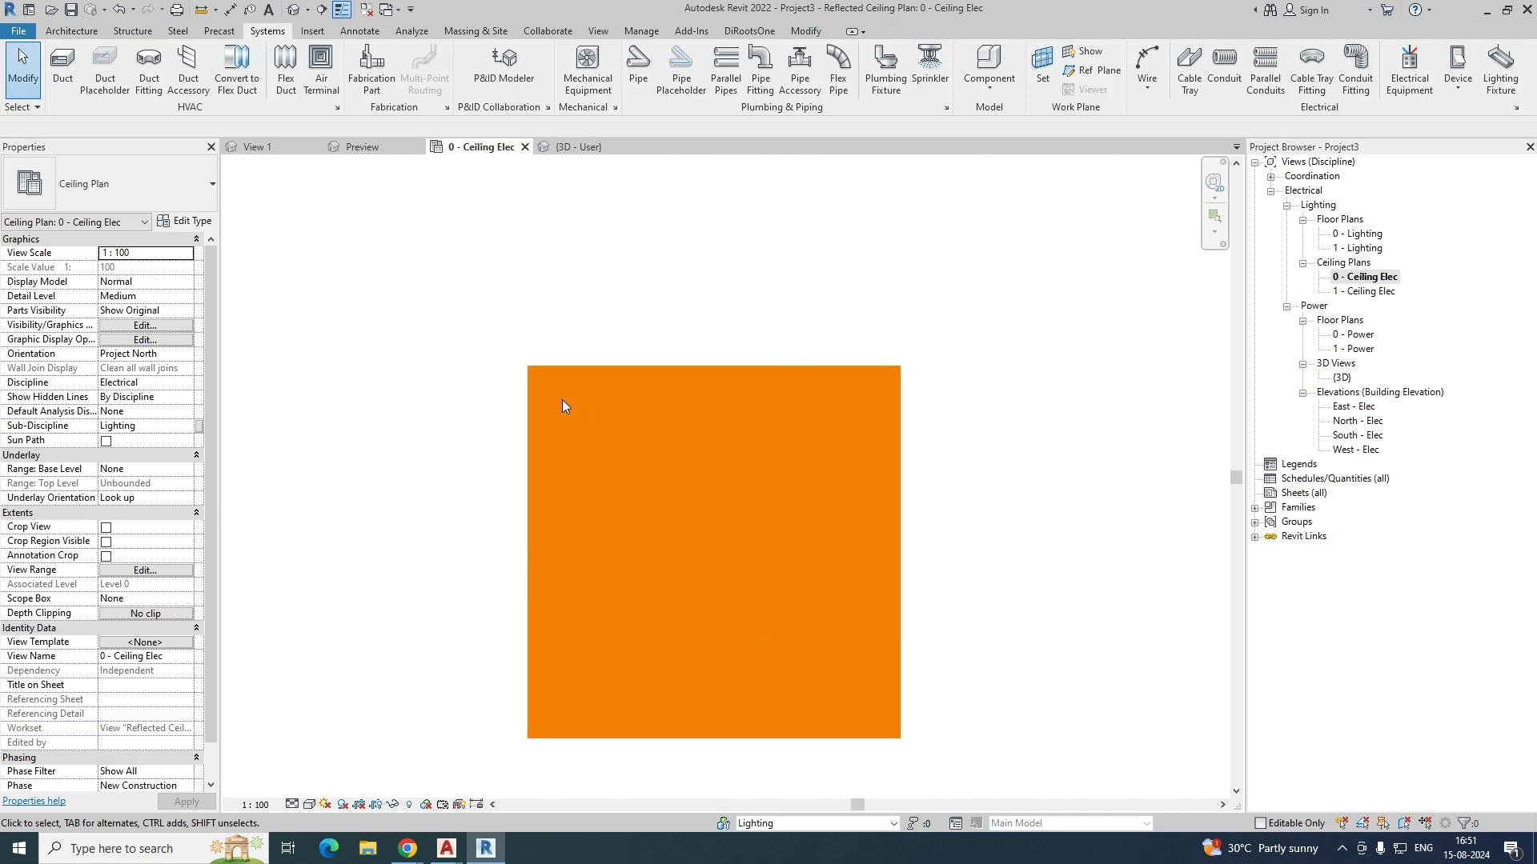
pyautogui.press('l')
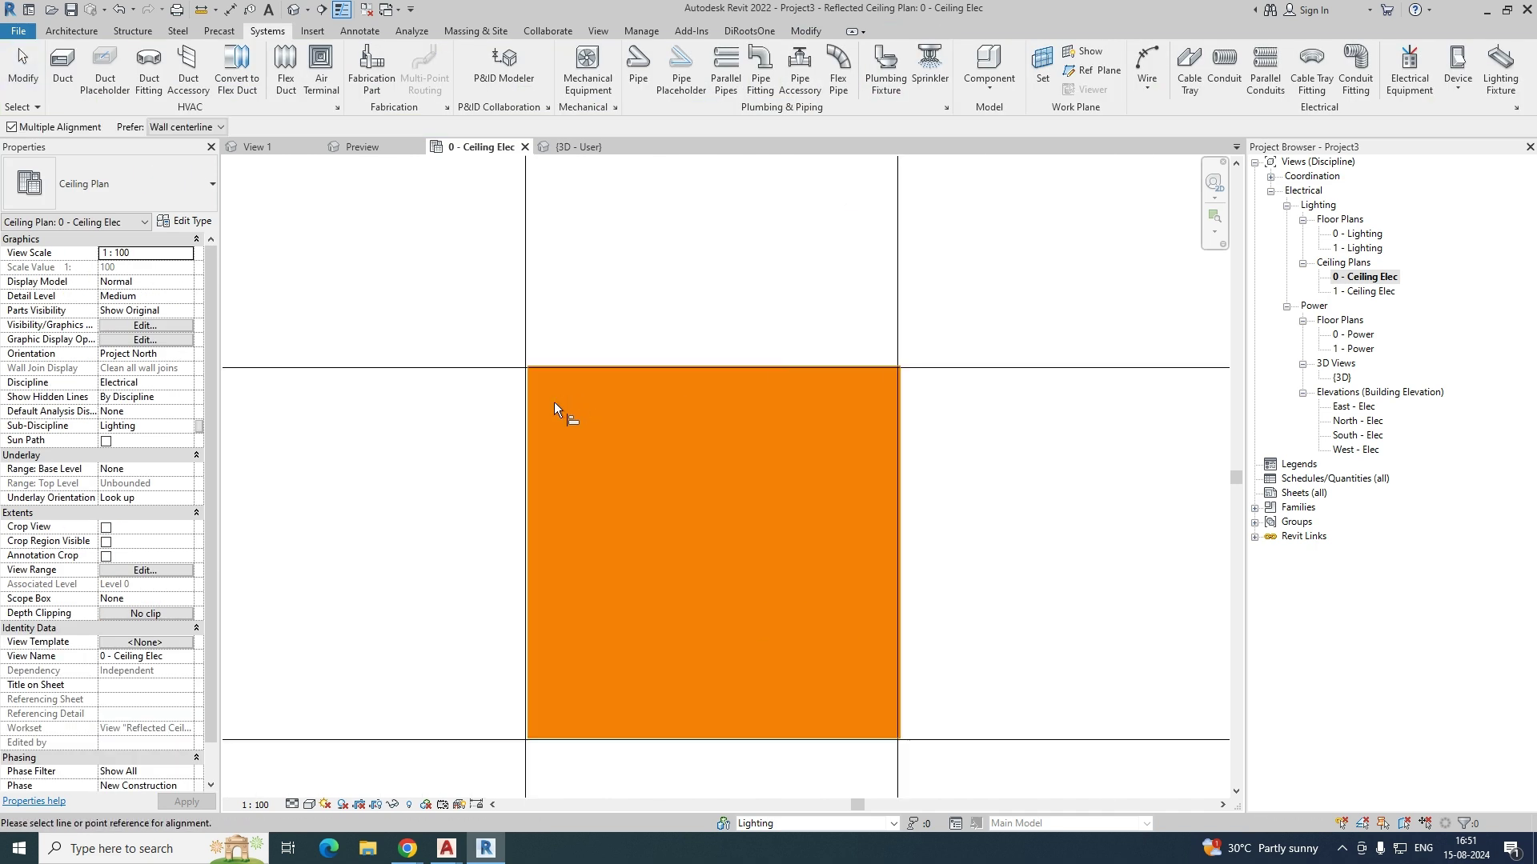
pyautogui.scroll(2, 524, 424)
pyautogui.click(527, 438)
pyautogui.click(531, 446)
pyautogui.click(532, 445)
pyautogui.scroll(-6, 679, 423)
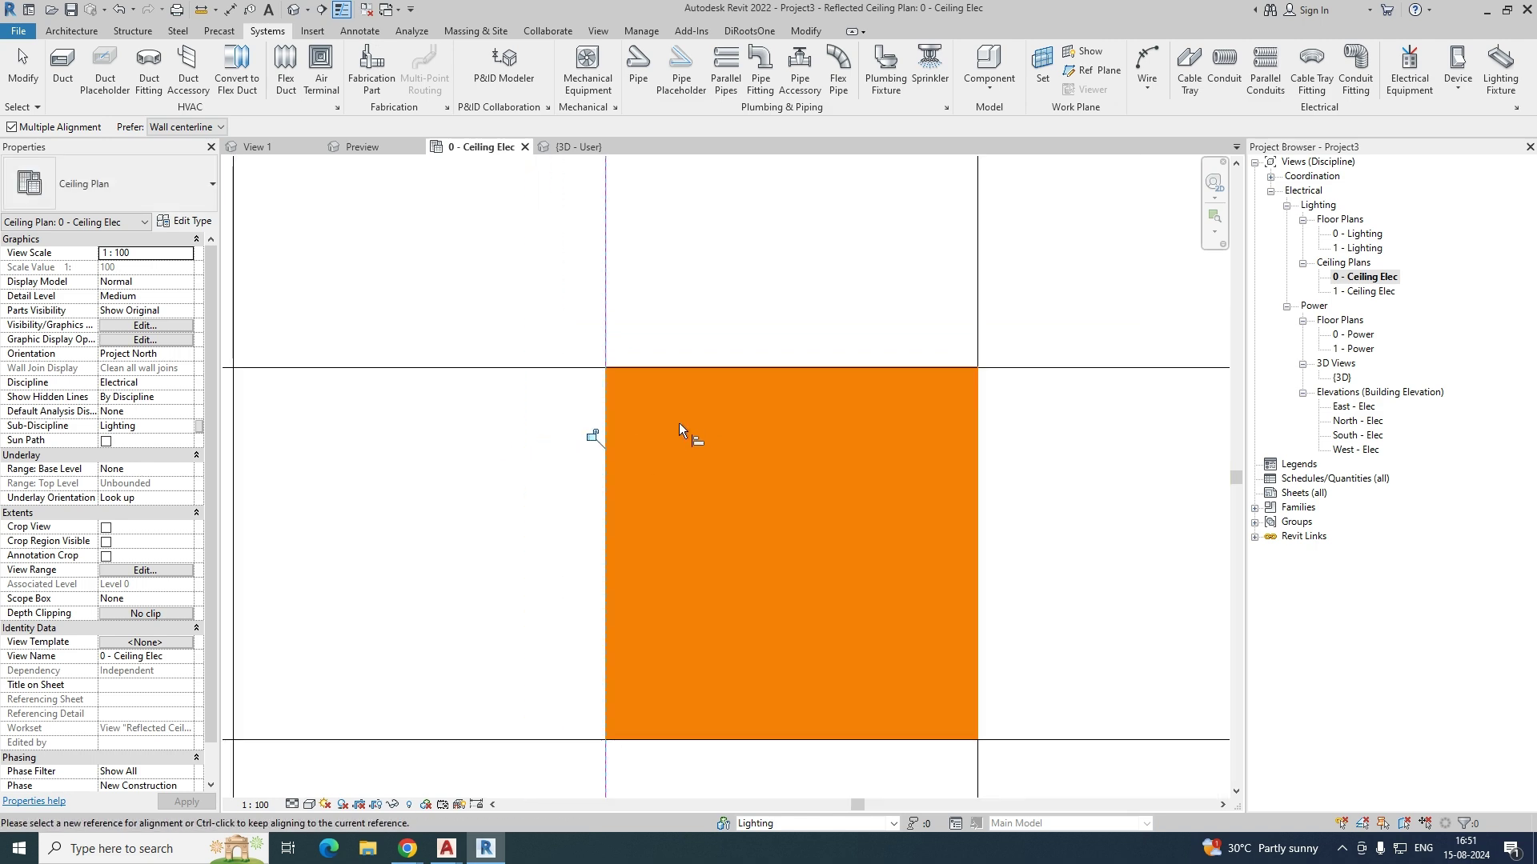
pyautogui.press('Escape')
pyautogui.press('Escape')
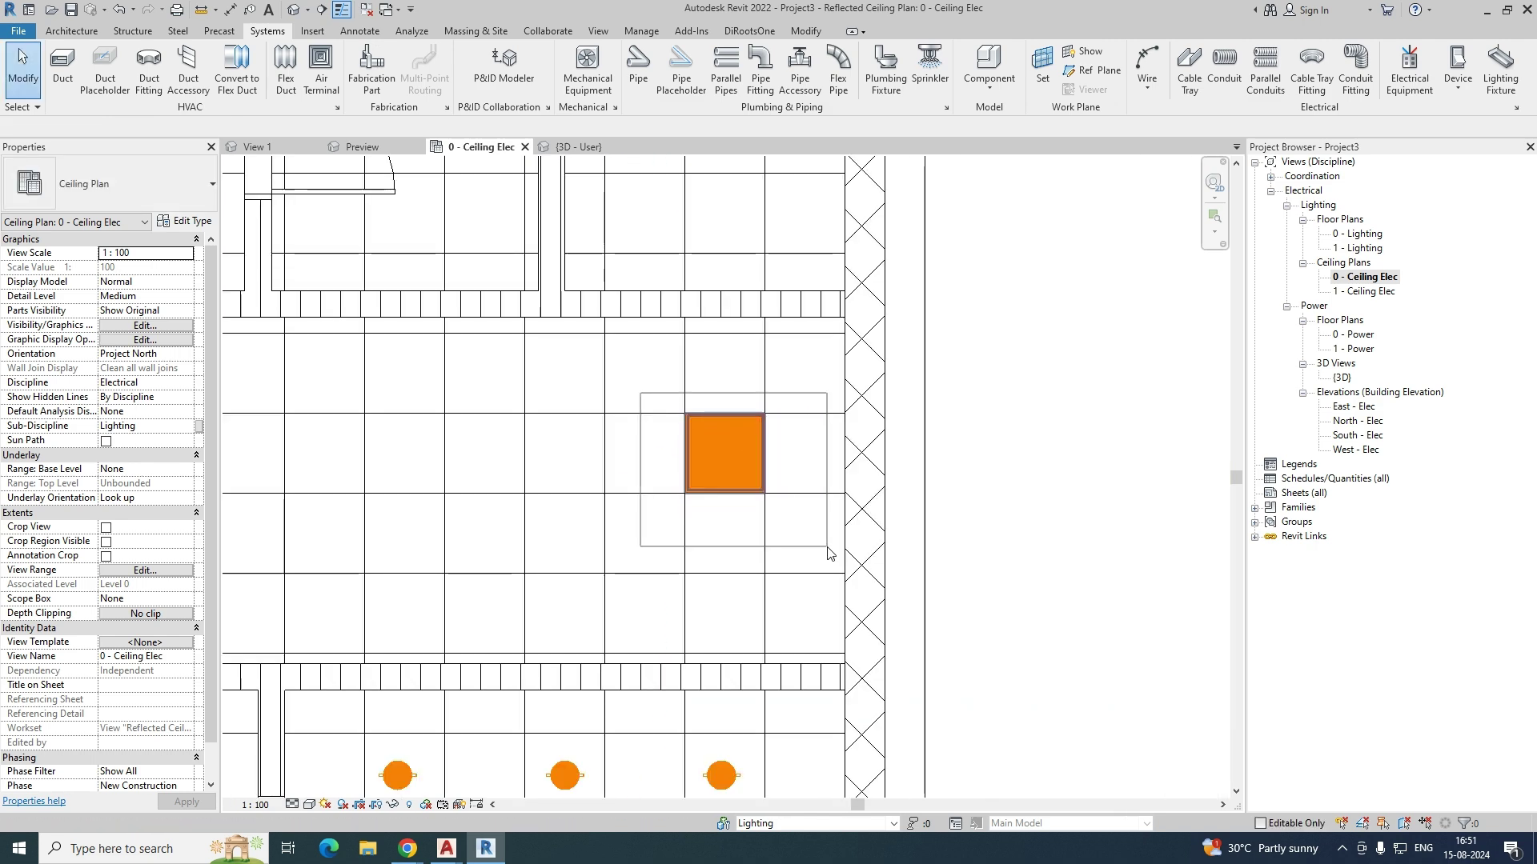
# Step: Copy the aligned 600x600 panel to two grid positions along the same corridor ceiling, forming a horizontal row of three
pyautogui.moveTo(829, 554); pyautogui.dragTo(830, 553)
pyautogui.press('c')
pyautogui.press('o')
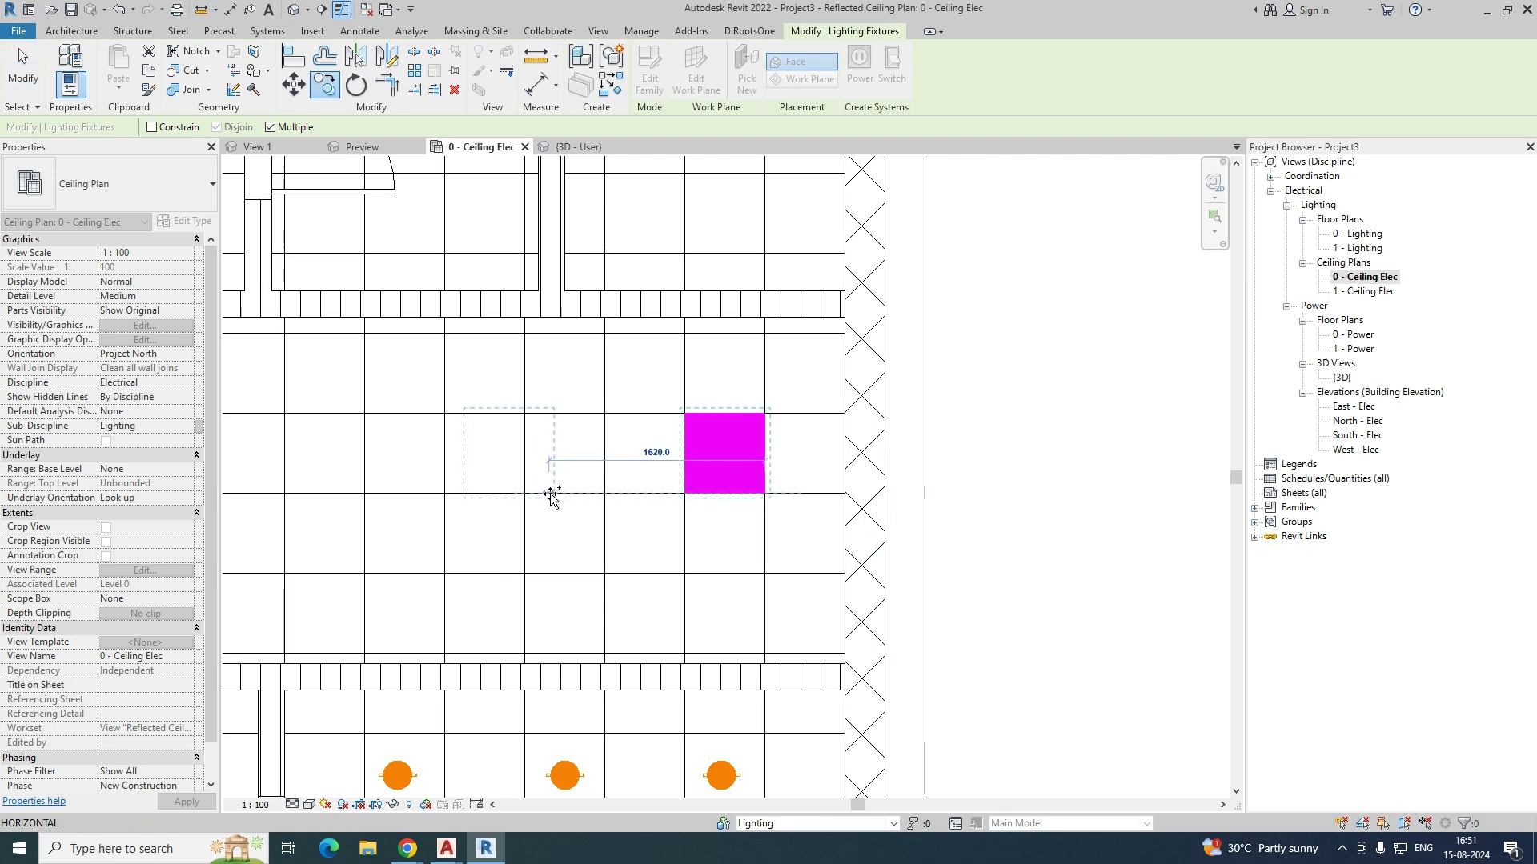
pyautogui.click(522, 496)
pyautogui.moveTo(439, 508); pyautogui.dragTo(912, 494, button='middle')
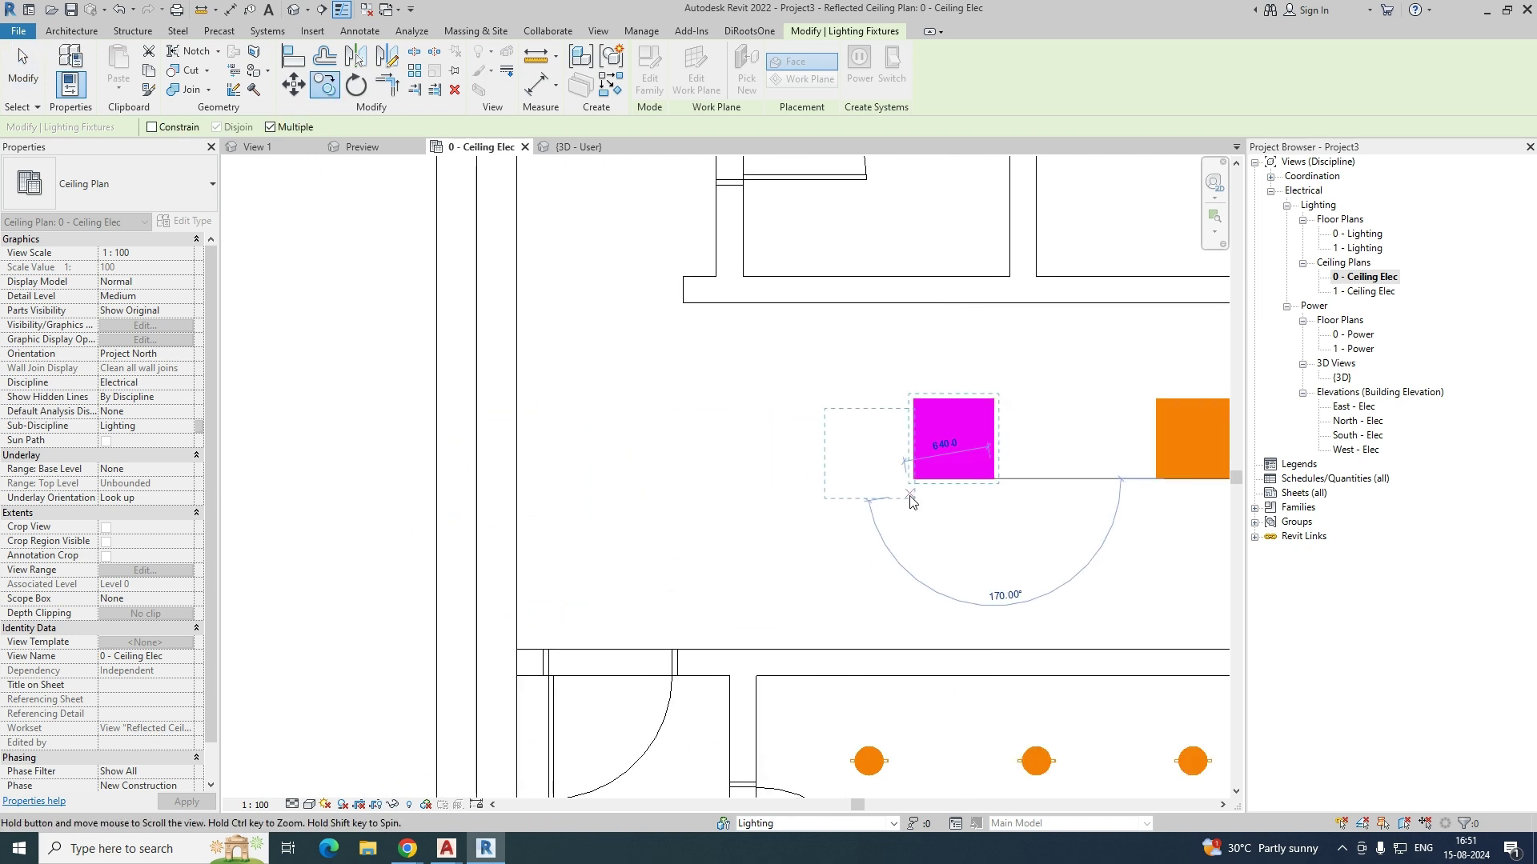
pyautogui.click(753, 480)
pyautogui.scroll(-6, 614, 495)
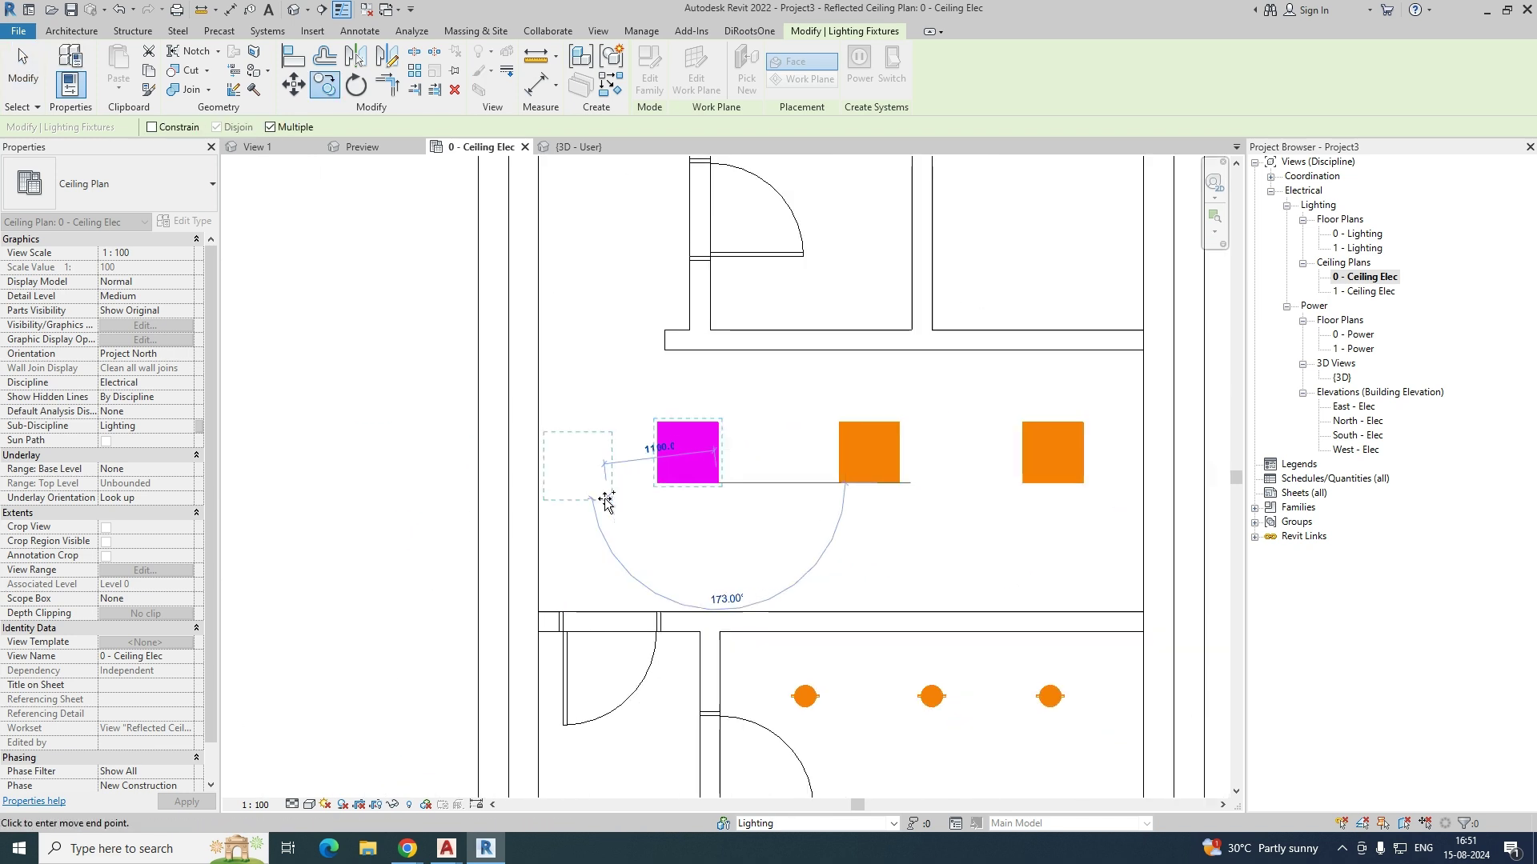
# Step: Continue copying to place one 600x600 panel in the small lobby above the row of three panels, on the ceiling grid
pyautogui.scroll(1, 636, 497)
pyautogui.moveTo(637, 376); pyautogui.dragTo(544, 635, button='middle')
pyautogui.scroll(1, 636, 500)
pyautogui.click(663, 490)
pyautogui.scroll(-2, 663, 490)
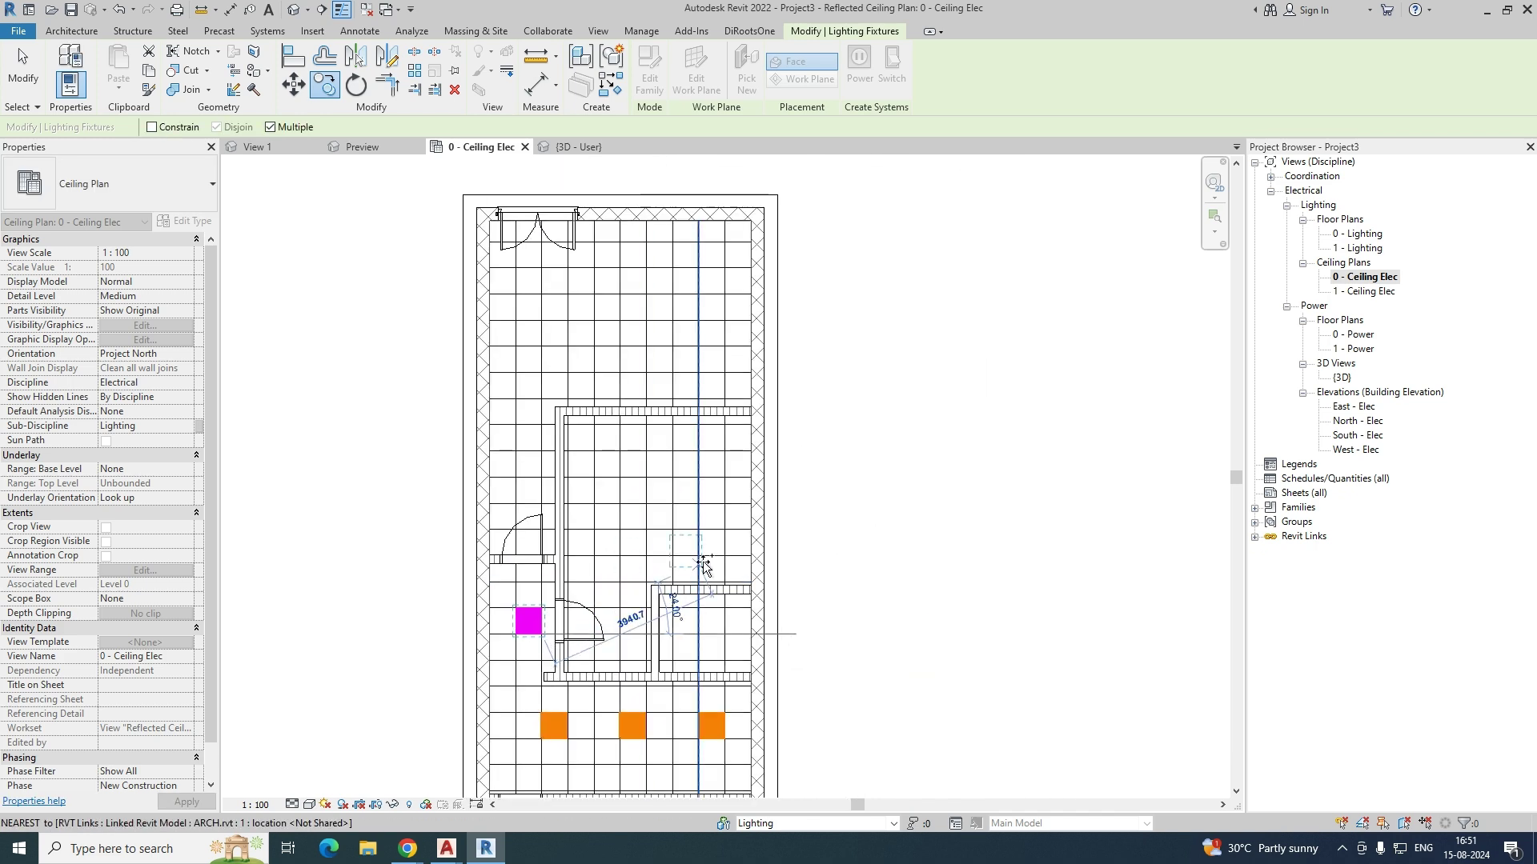
# Step: Place six copies of the 600x600 panel in the topmost room in two rows of three, snapped to ceiling grid intersections
pyautogui.scroll(2, 634, 634)
pyautogui.scroll(-3, 630, 628)
pyautogui.moveTo(612, 424); pyautogui.dragTo(614, 546, button='middle')
pyautogui.scroll(2, 708, 432)
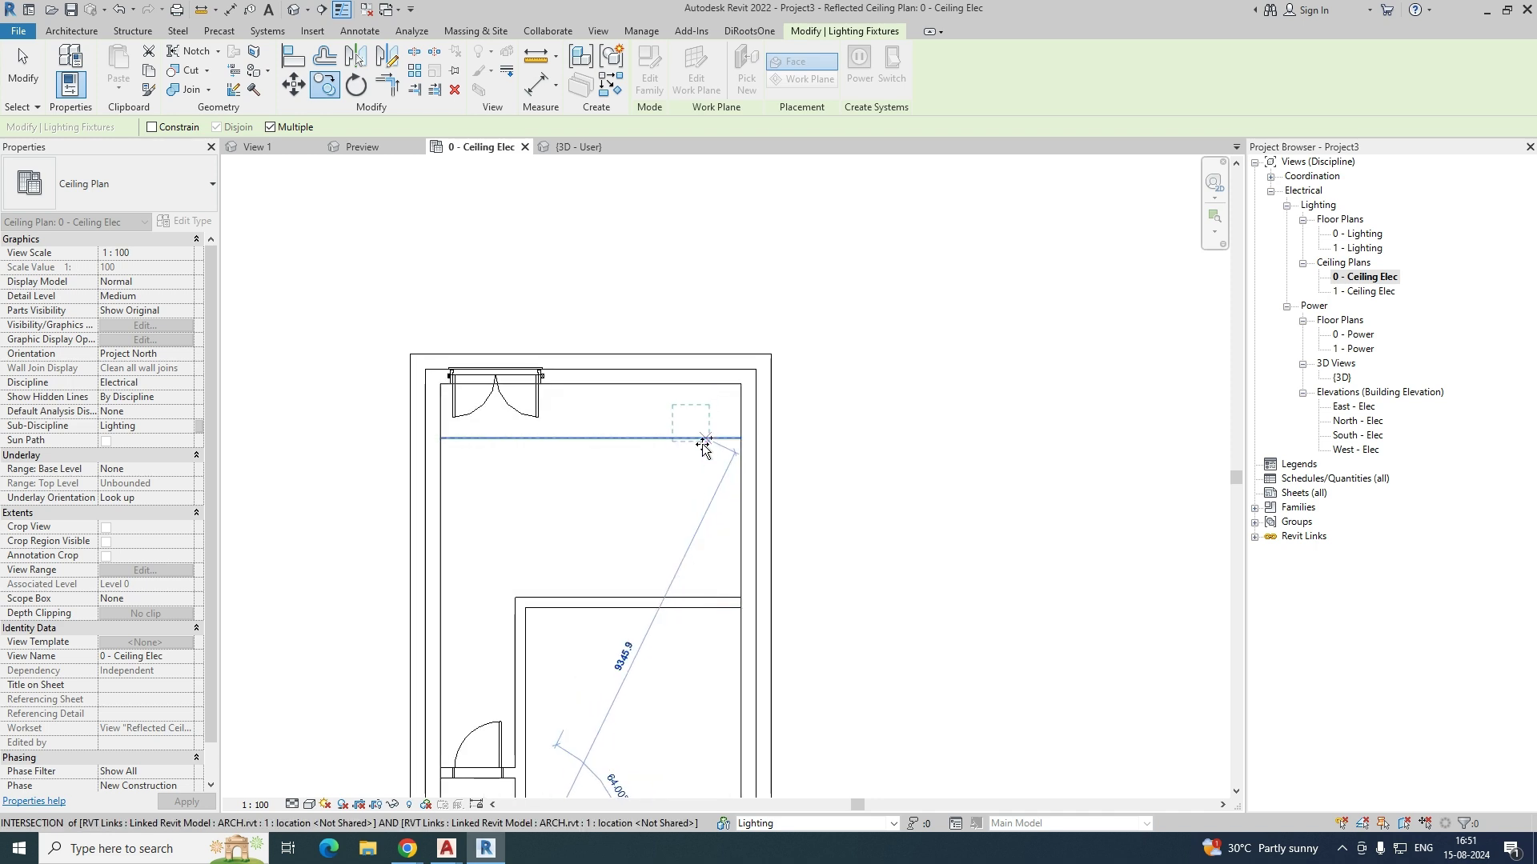
pyautogui.click(710, 441)
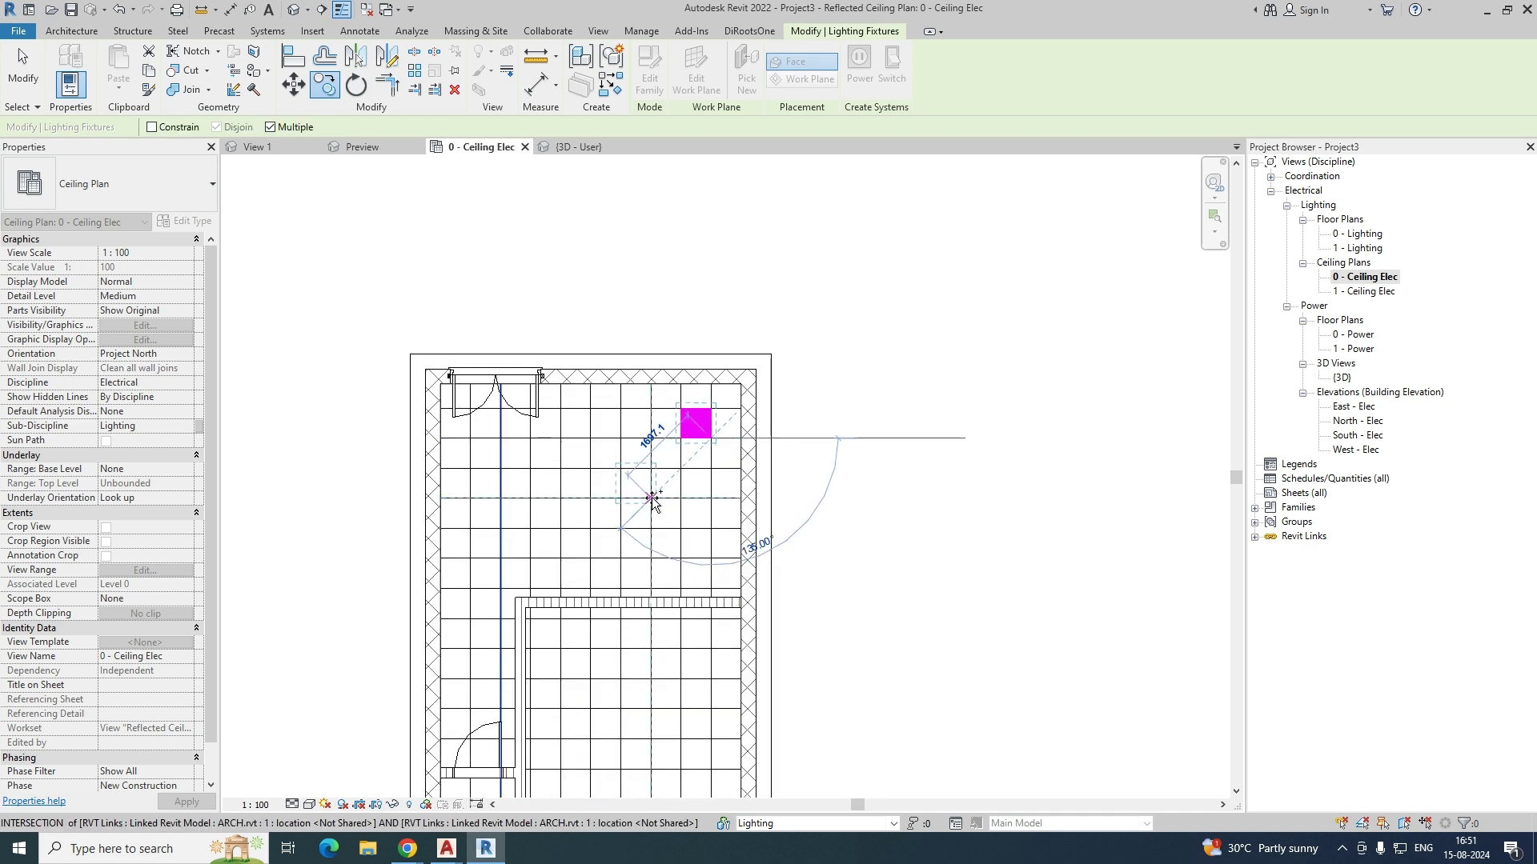
pyautogui.click(710, 563)
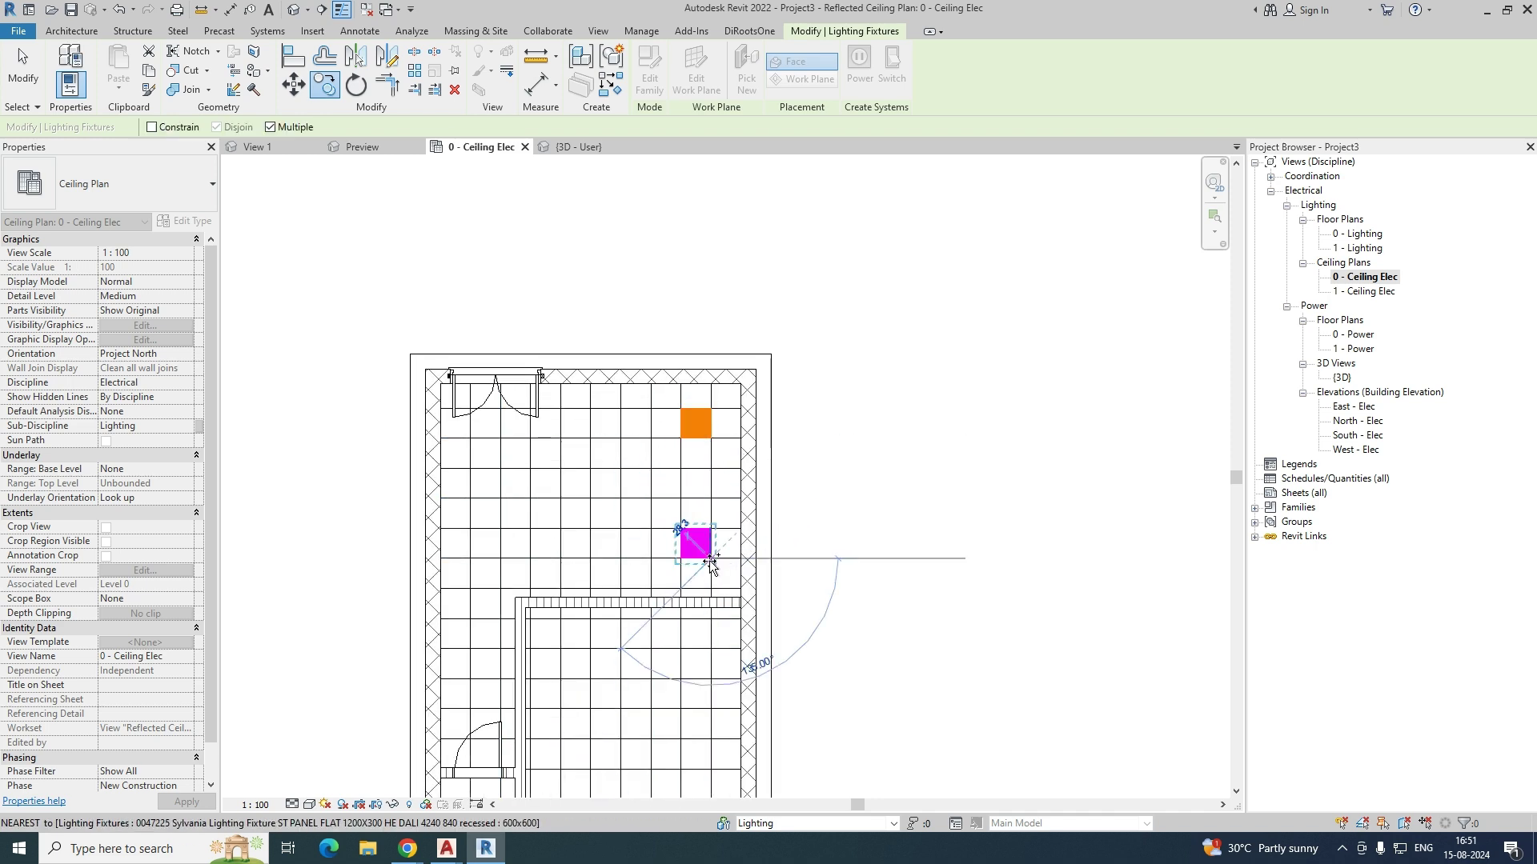
pyautogui.click(590, 560)
pyautogui.click(591, 443)
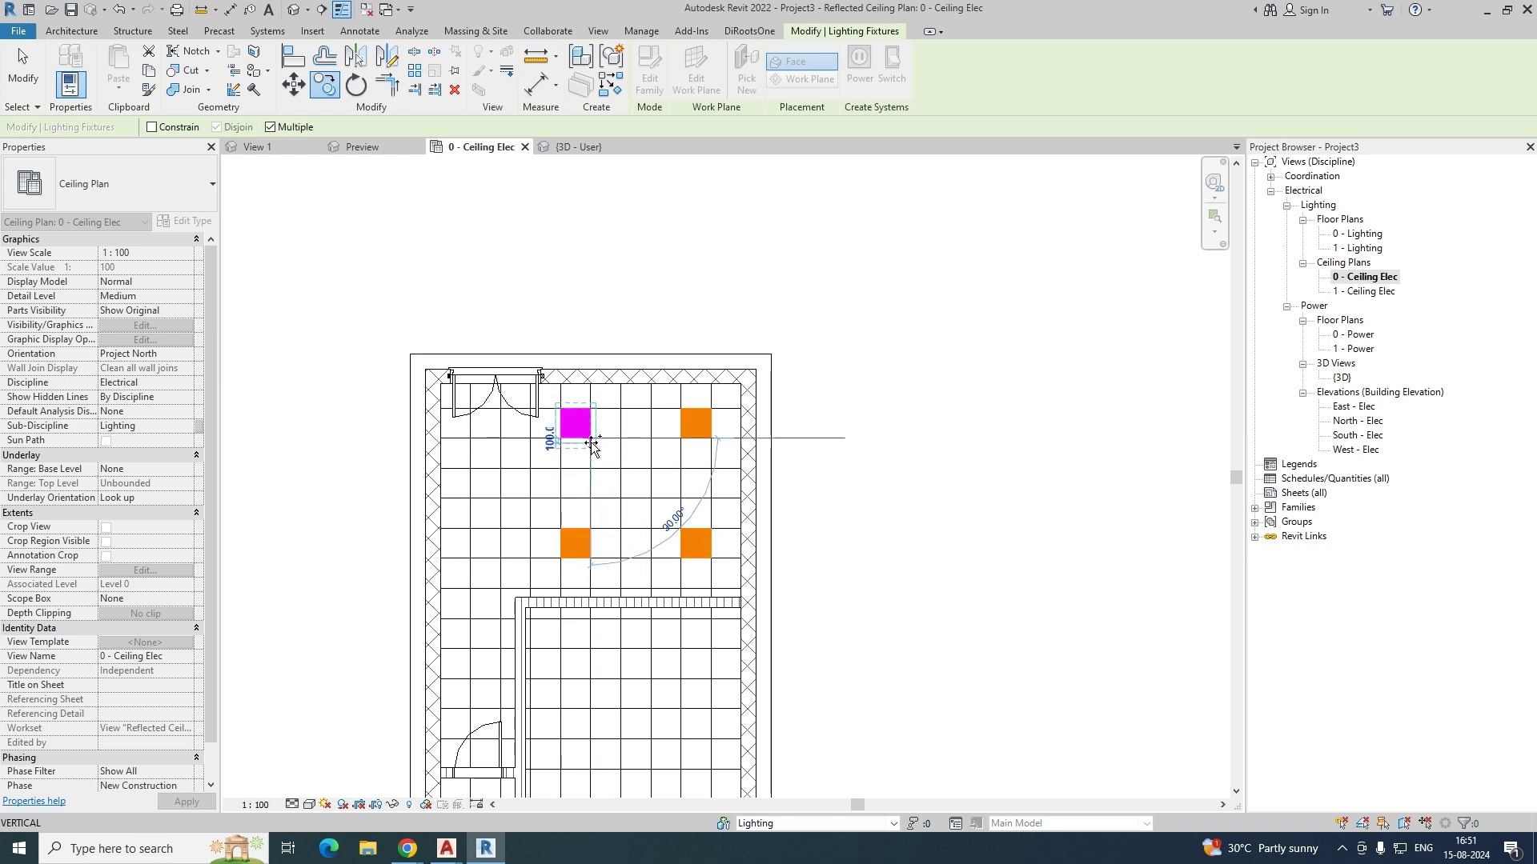
pyautogui.click(501, 563)
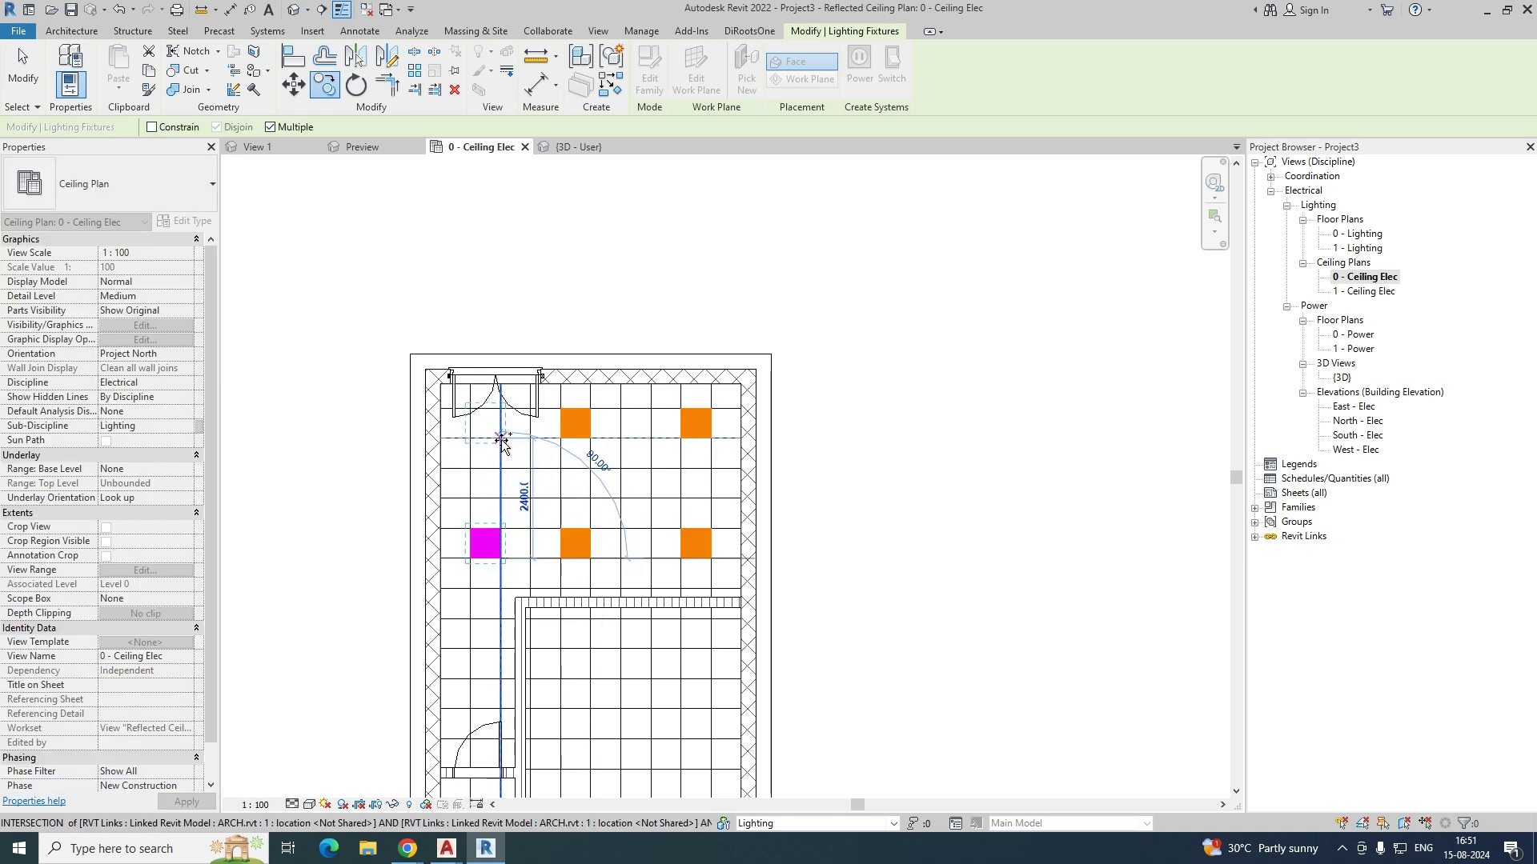
pyautogui.click(500, 443)
pyautogui.press('Escape')
# Step: Create similar CETUS LED 1000 HF 830 fixtures and place an aligned pair on the ceiling face near the upper wall of the room below
pyautogui.scroll(-2, 597, 448)
pyautogui.moveTo(611, 556); pyautogui.dragTo(624, 398, button='middle')
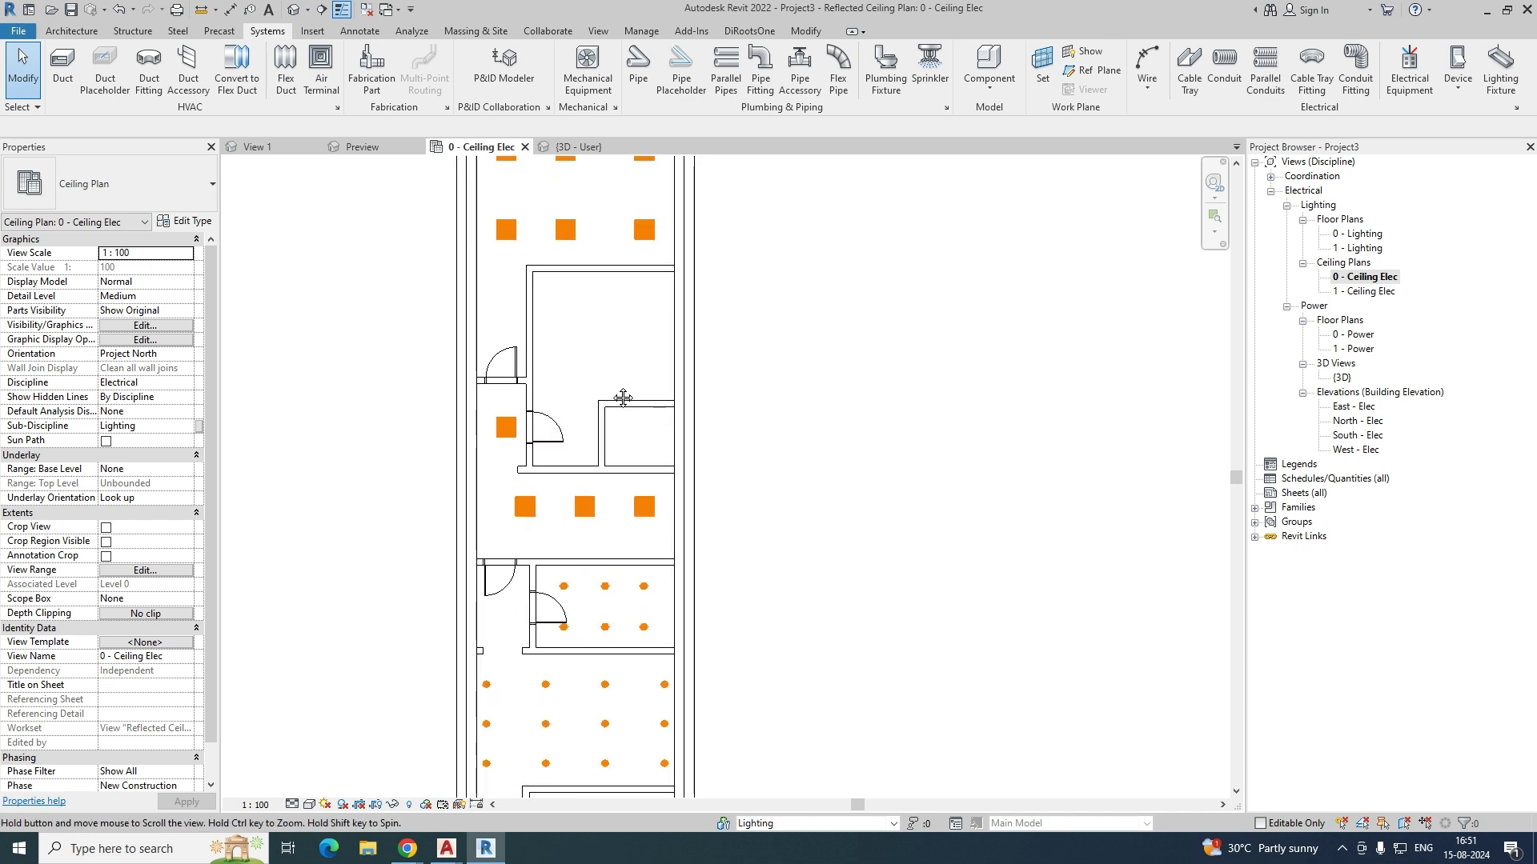
pyautogui.click(606, 586)
pyautogui.press('c')
pyautogui.press('s')
pyautogui.scroll(4, 569, 298)
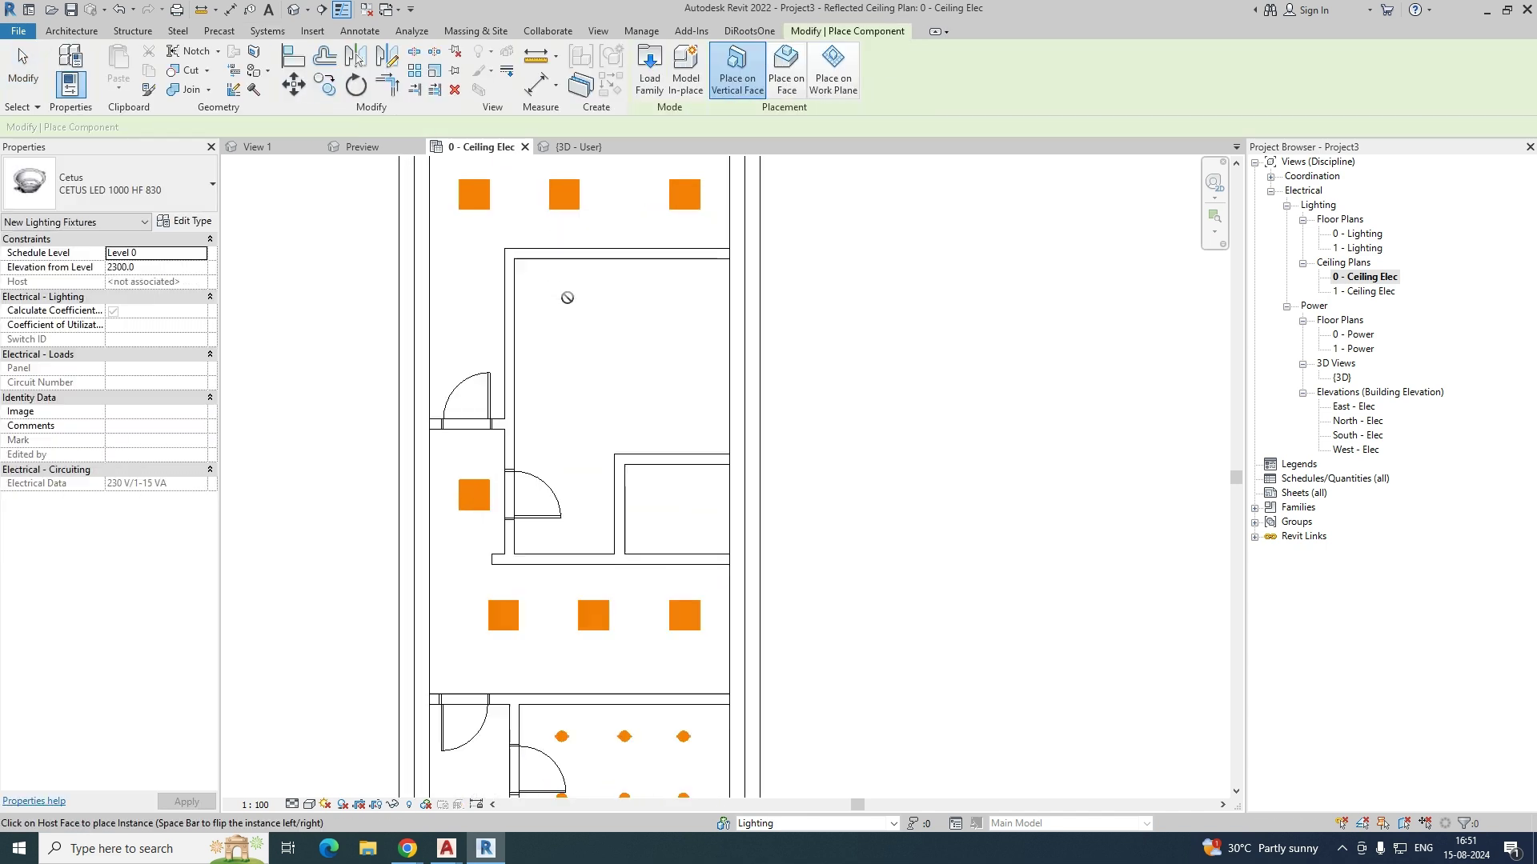
pyautogui.scroll(2, 566, 288)
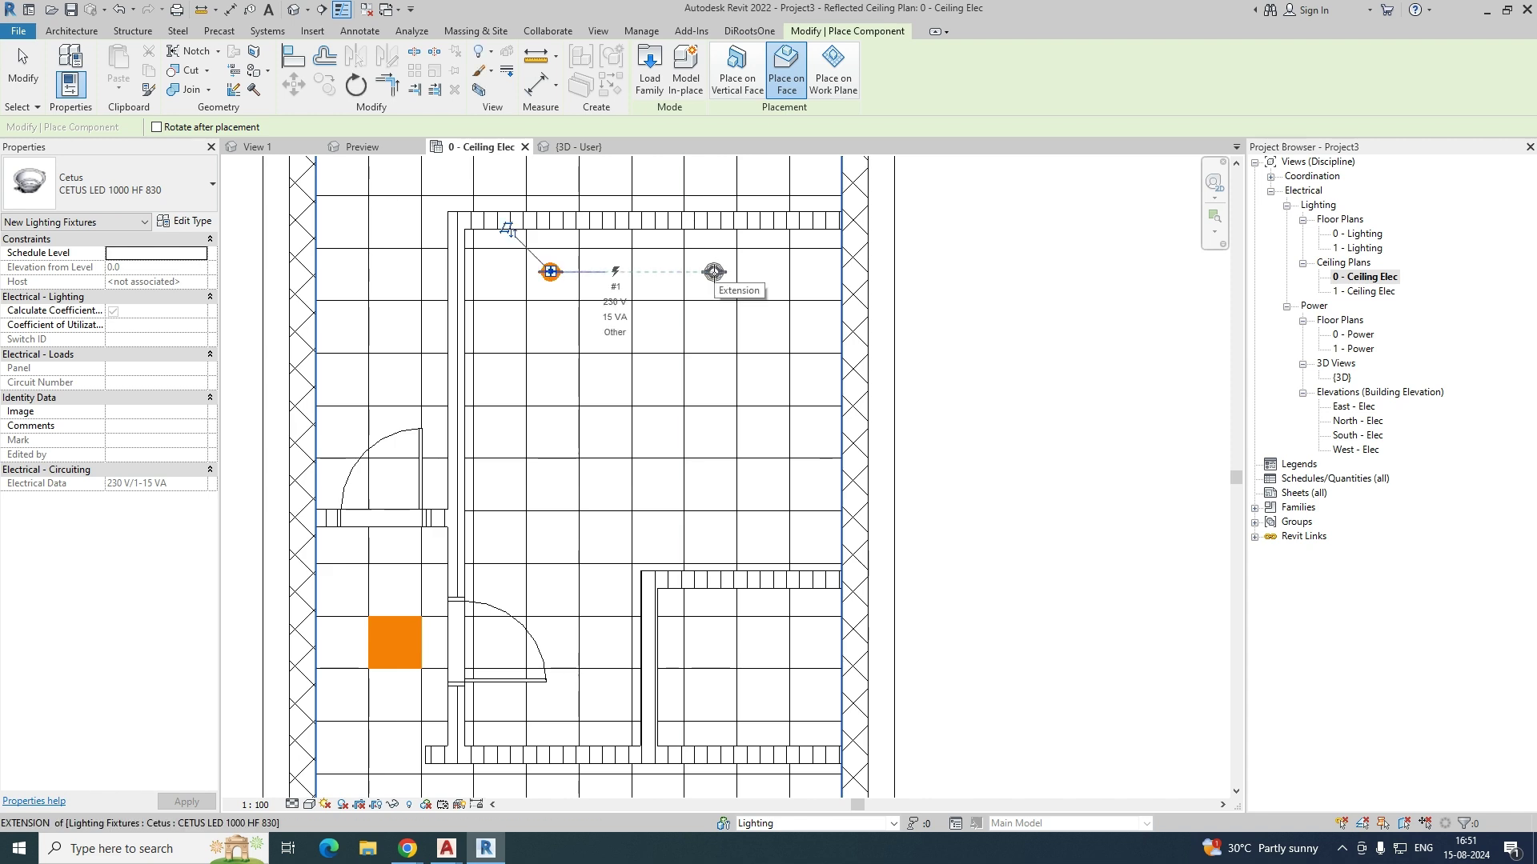
pyautogui.press('Escape')
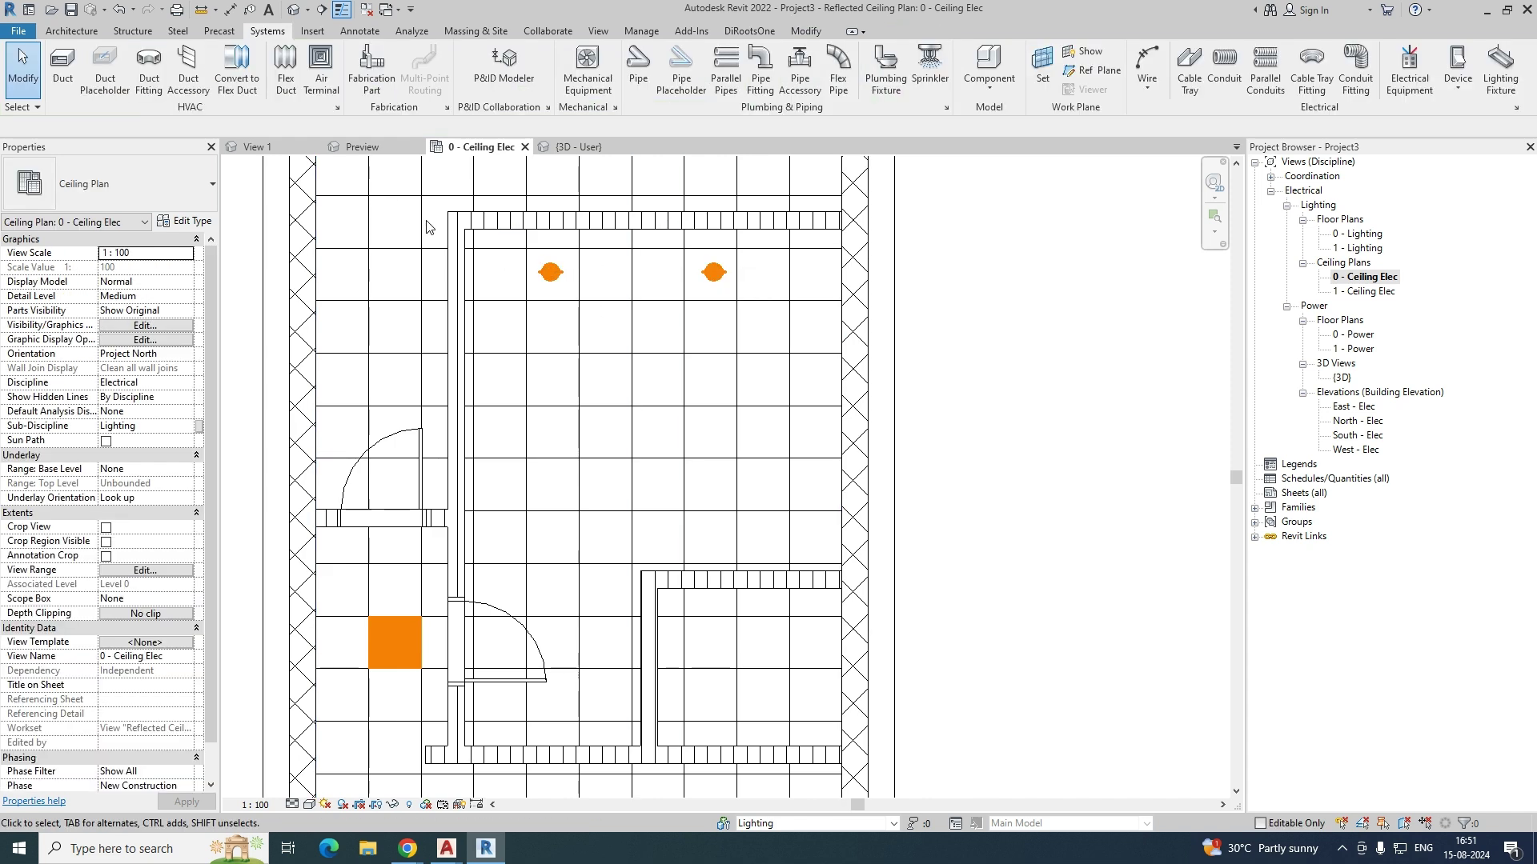
# Step: Copy the pair of Cetus fixtures straight down twice along the ceiling grid to form three rows of two
pyautogui.moveTo(844, 344); pyautogui.dragTo(845, 345)
pyautogui.click(325, 84)
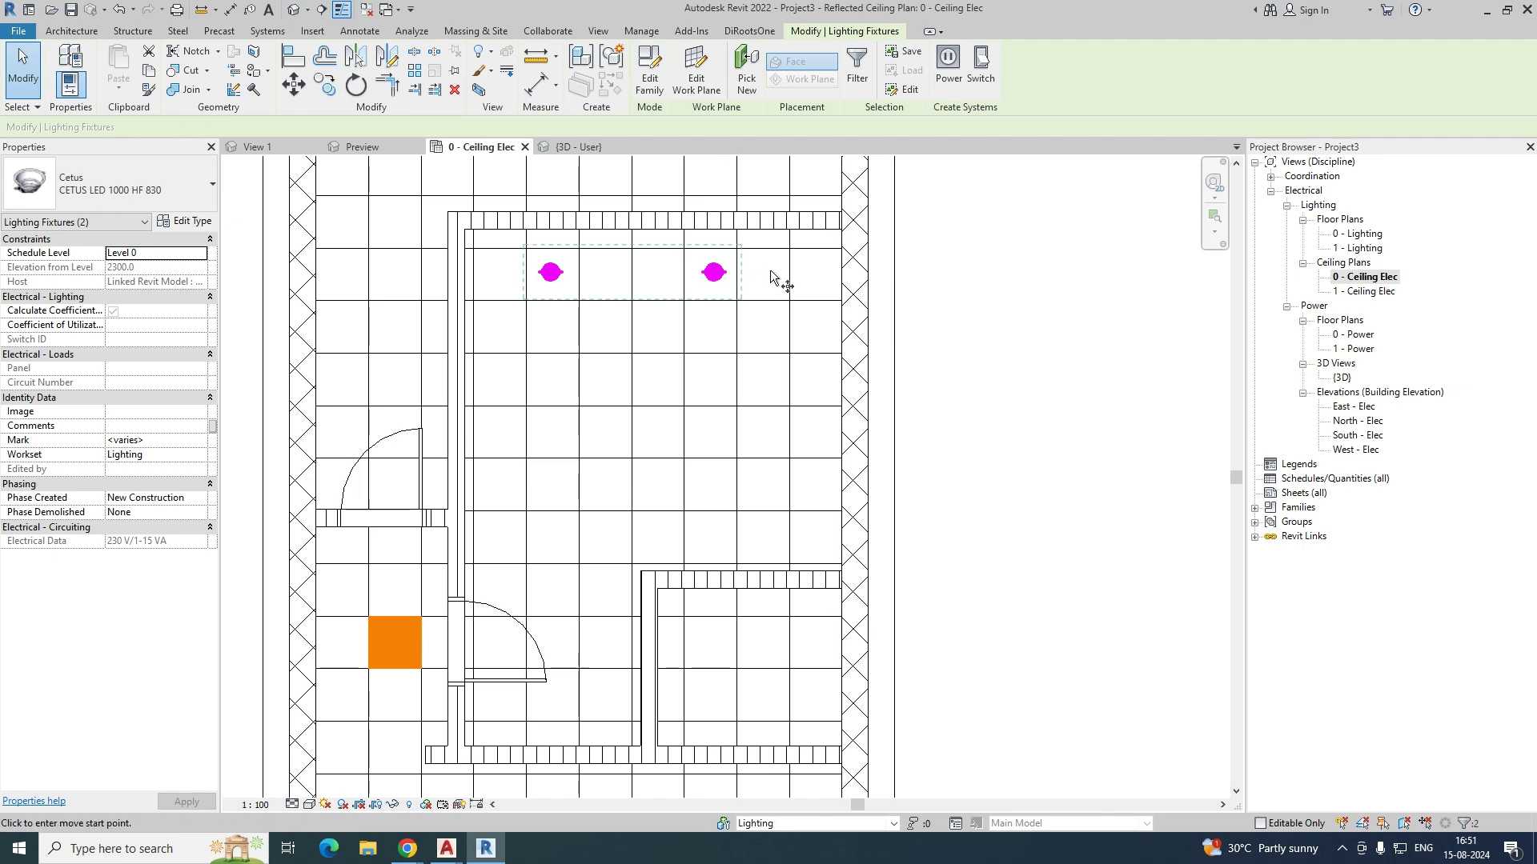
pyautogui.click(789, 248)
pyautogui.click(789, 406)
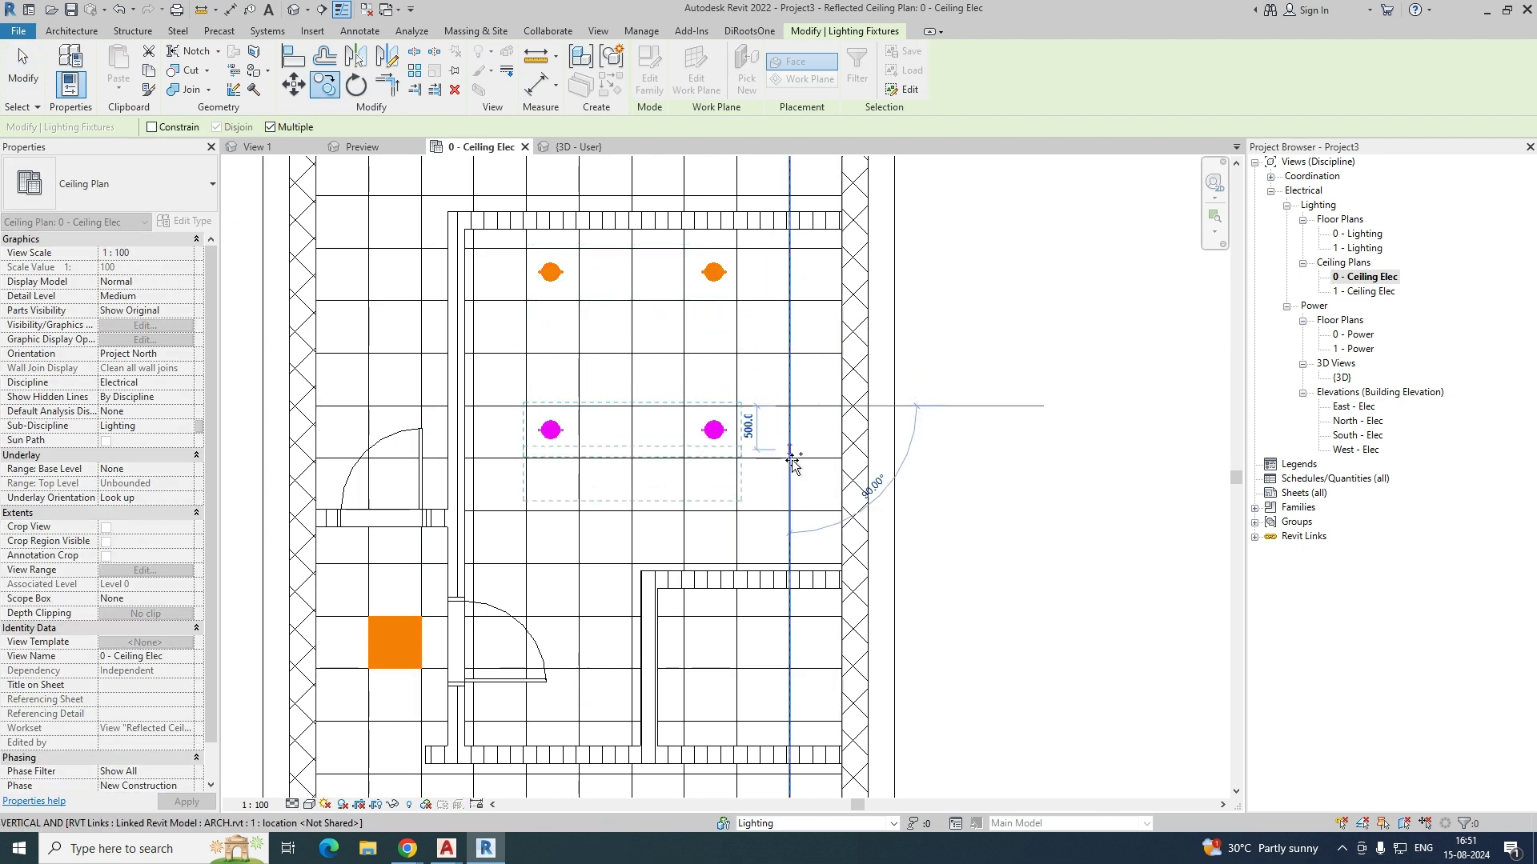
pyautogui.click(790, 511)
pyautogui.press('Escape')
pyautogui.press('Escape')
# Step: Select all lighting fixtures in the ceiling plan and isolate them in 3D with a selection box, viewing the model from its end
pyautogui.scroll(-5, 679, 496)
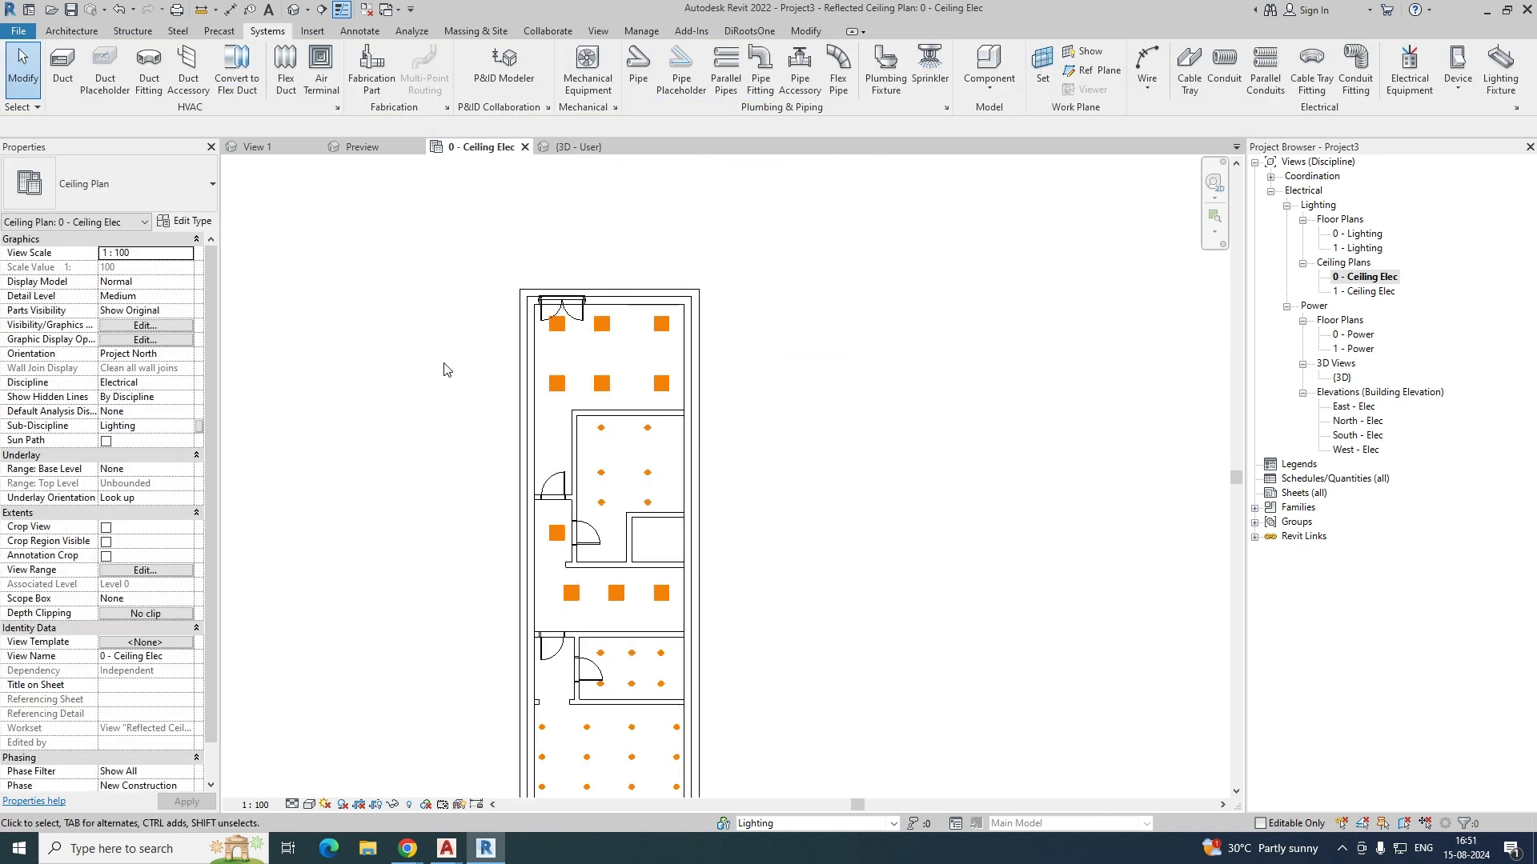
pyautogui.scroll(-2, 437, 315)
pyautogui.moveTo(436, 357); pyautogui.dragTo(478, 284, button='middle')
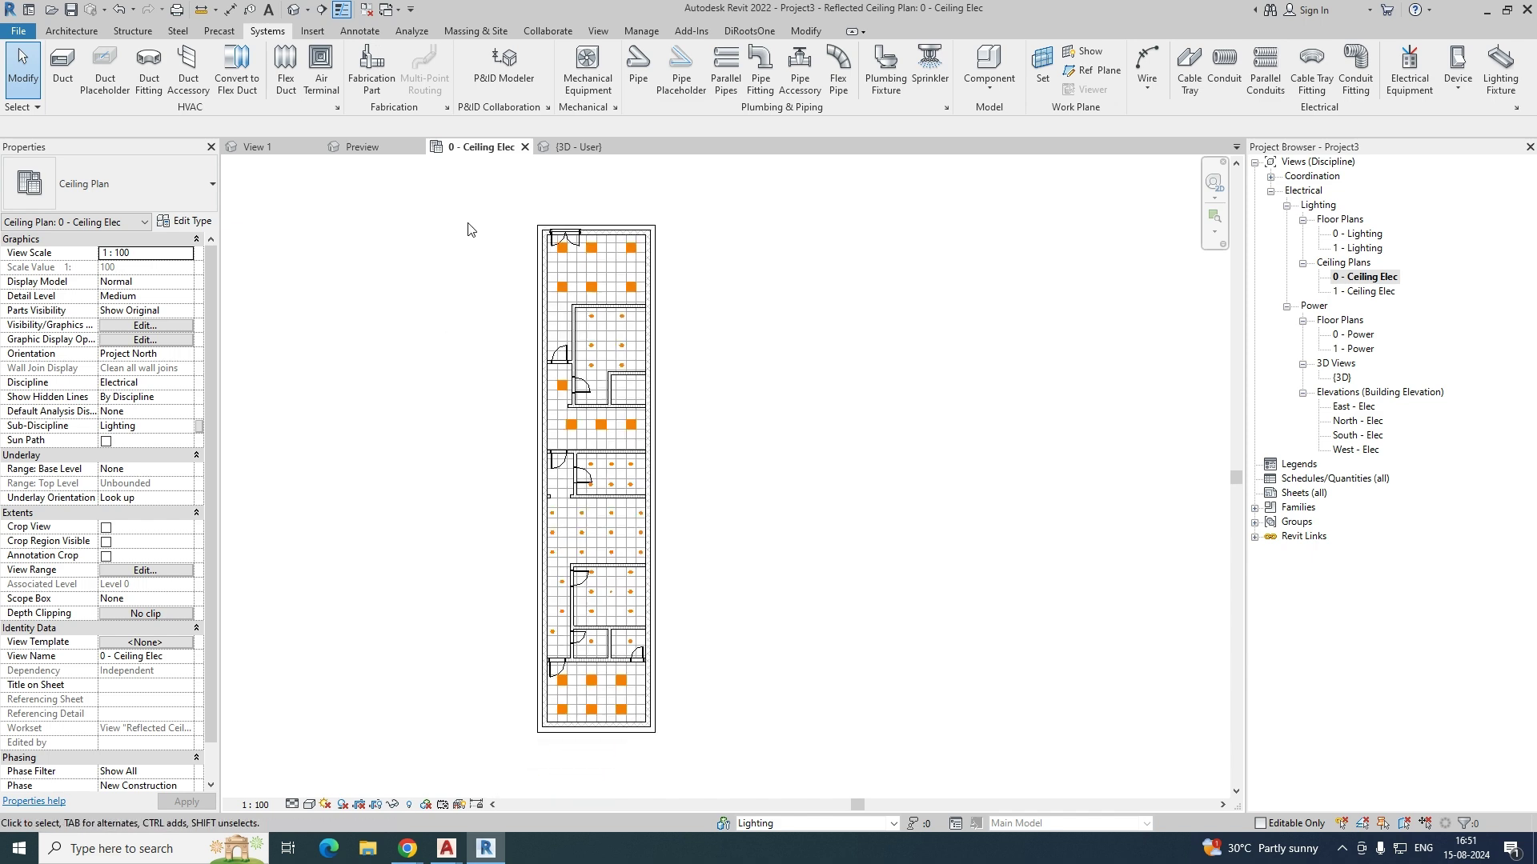
pyautogui.moveTo(649, 759); pyautogui.dragTo(648, 758)
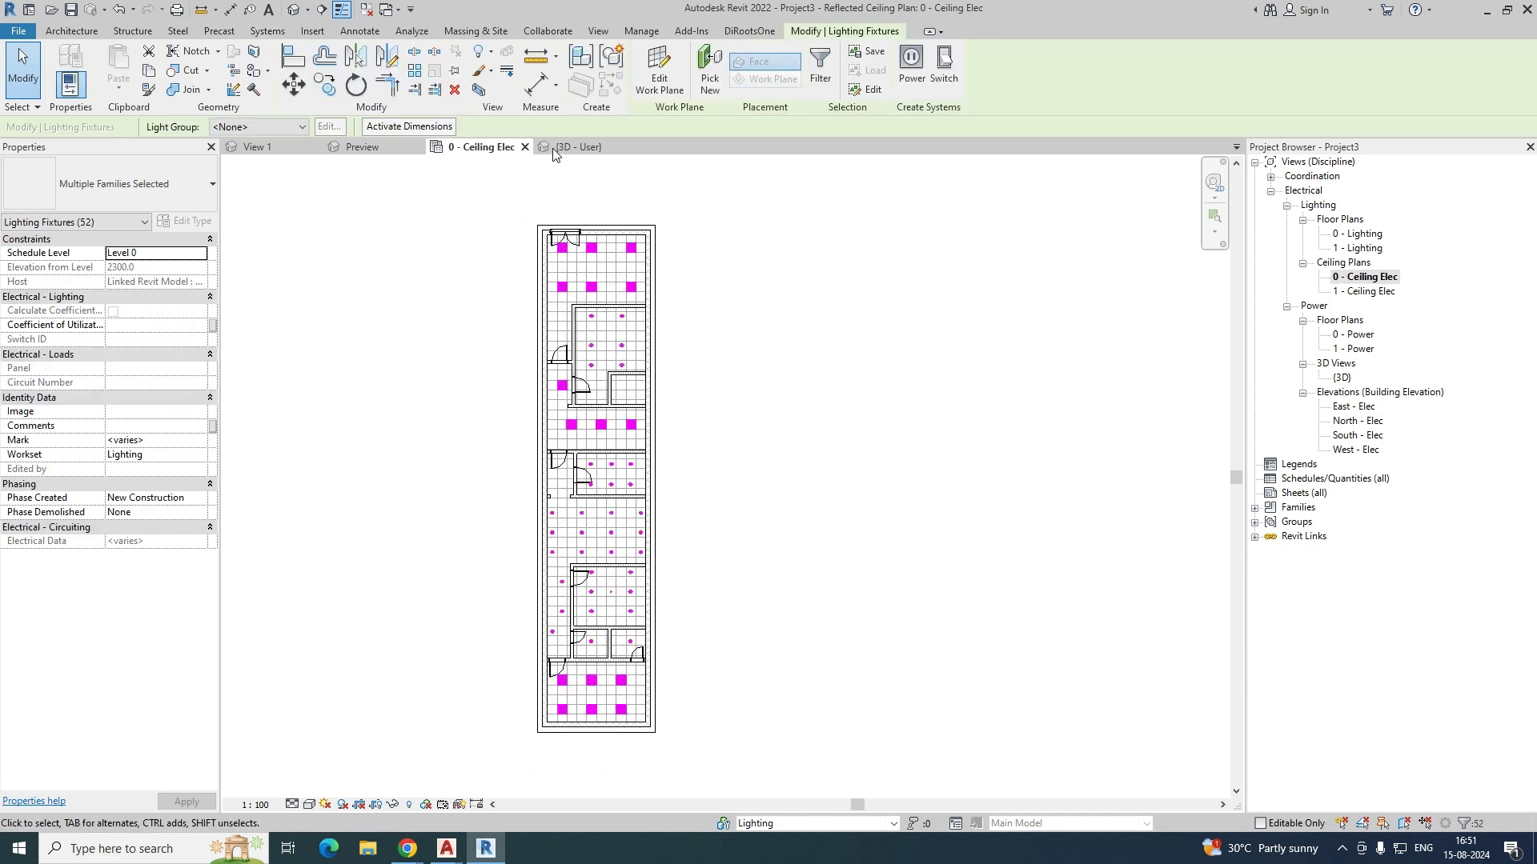
pyautogui.click(479, 91)
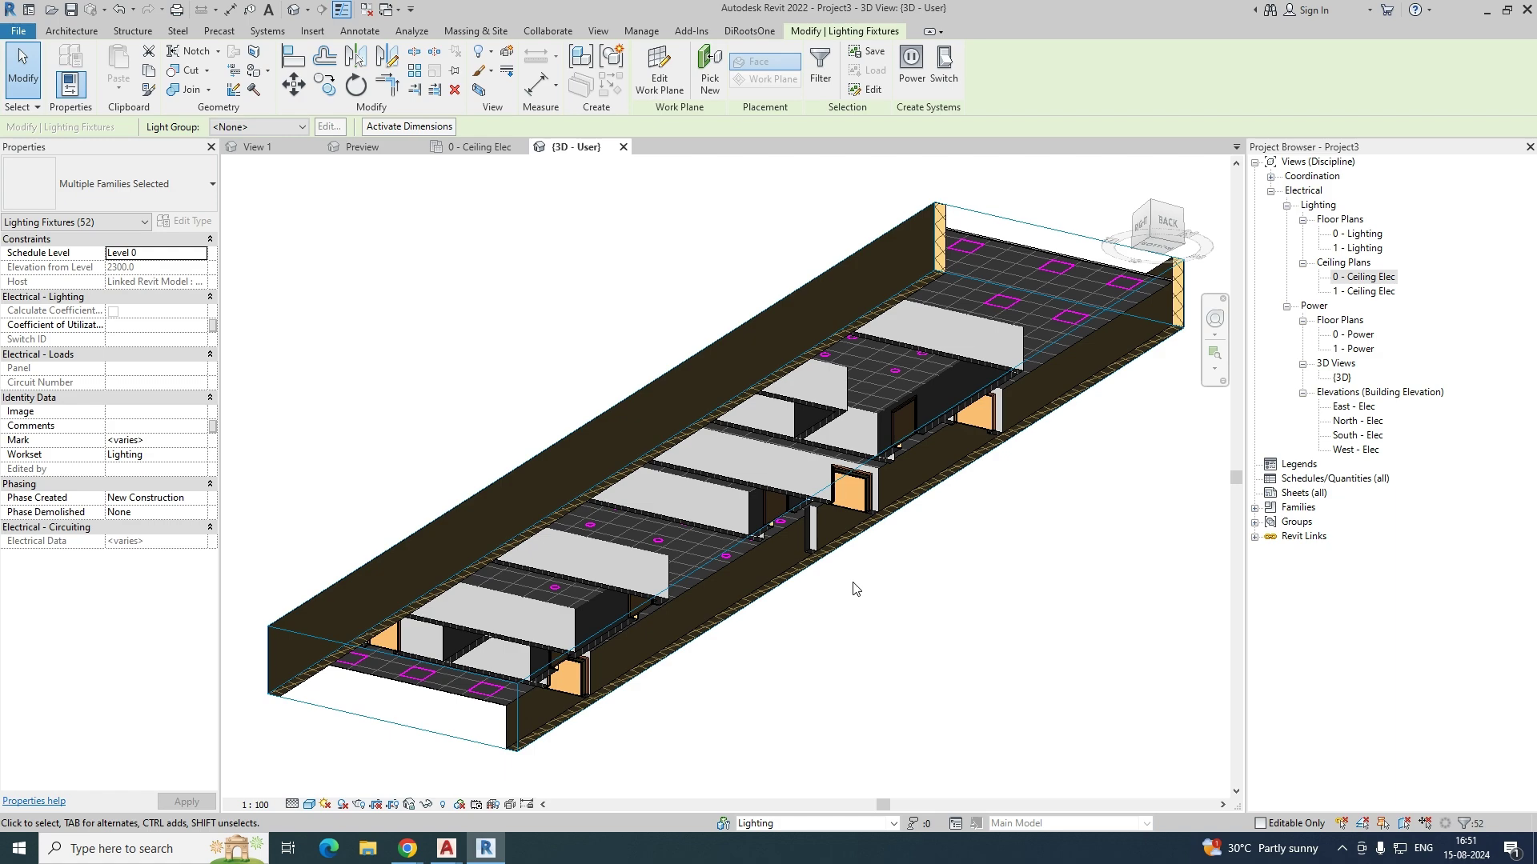
pyautogui.scroll(3, 900, 525)
pyautogui.keyDown('shift'); pyautogui.moveTo(900, 524); pyautogui.dragTo(782, 470, button='middle'); pyautogui.keyUp('shift')
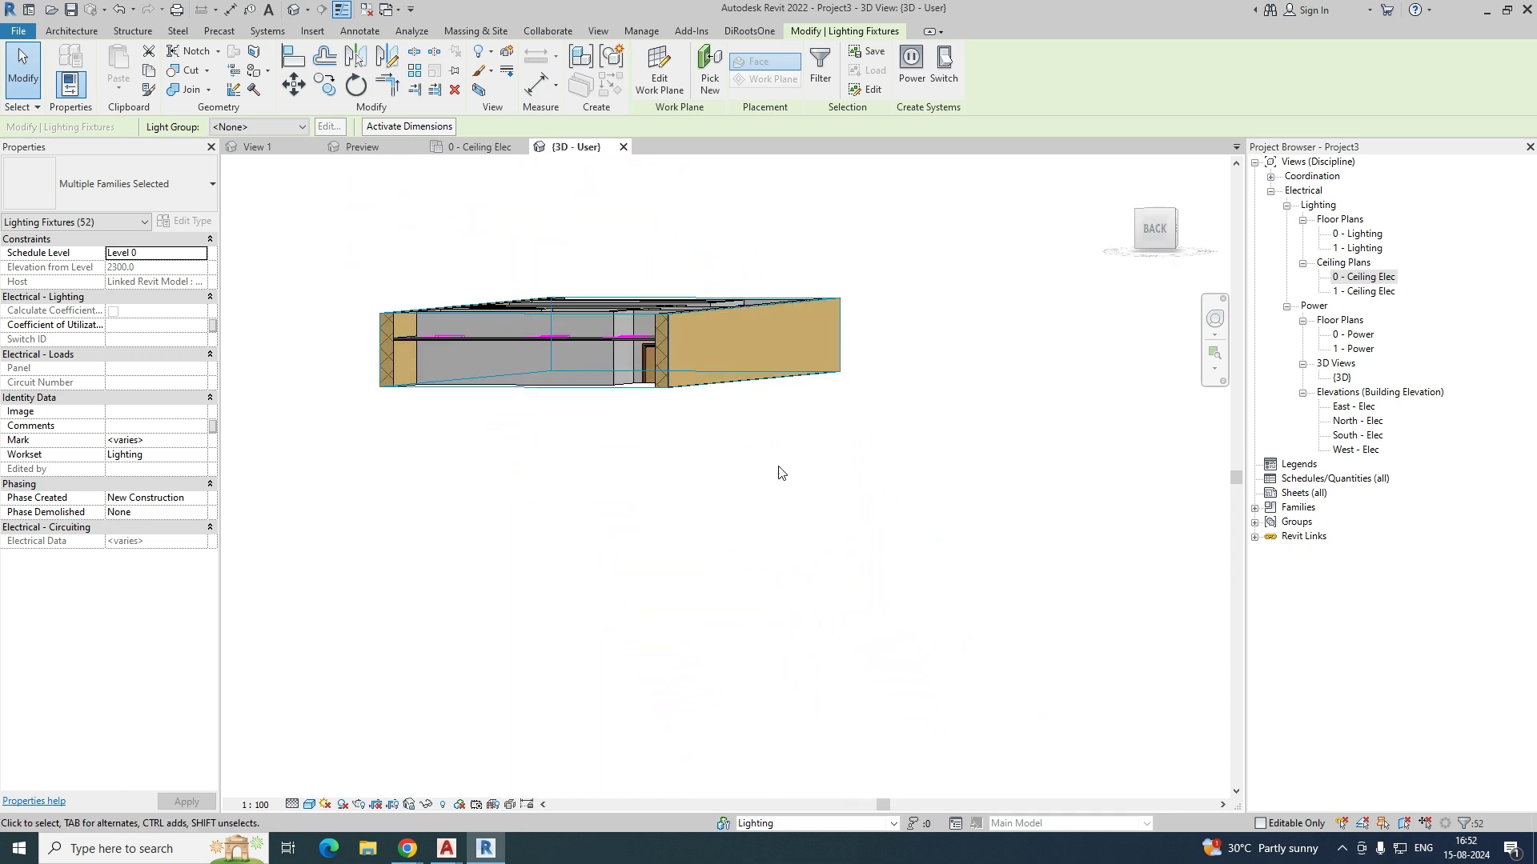
# Step: Extend the section box's lower face down below the floor slab at Level 0 and inspect the fixtures from several sides
pyautogui.click(742, 366)
pyautogui.moveTo(752, 342); pyautogui.dragTo(751, 341)
pyautogui.keyDown('shift'); pyautogui.moveTo(707, 332); pyautogui.dragTo(572, 397, button='middle'); pyautogui.keyUp('shift')
pyautogui.moveTo(586, 441); pyautogui.dragTo(587, 552)
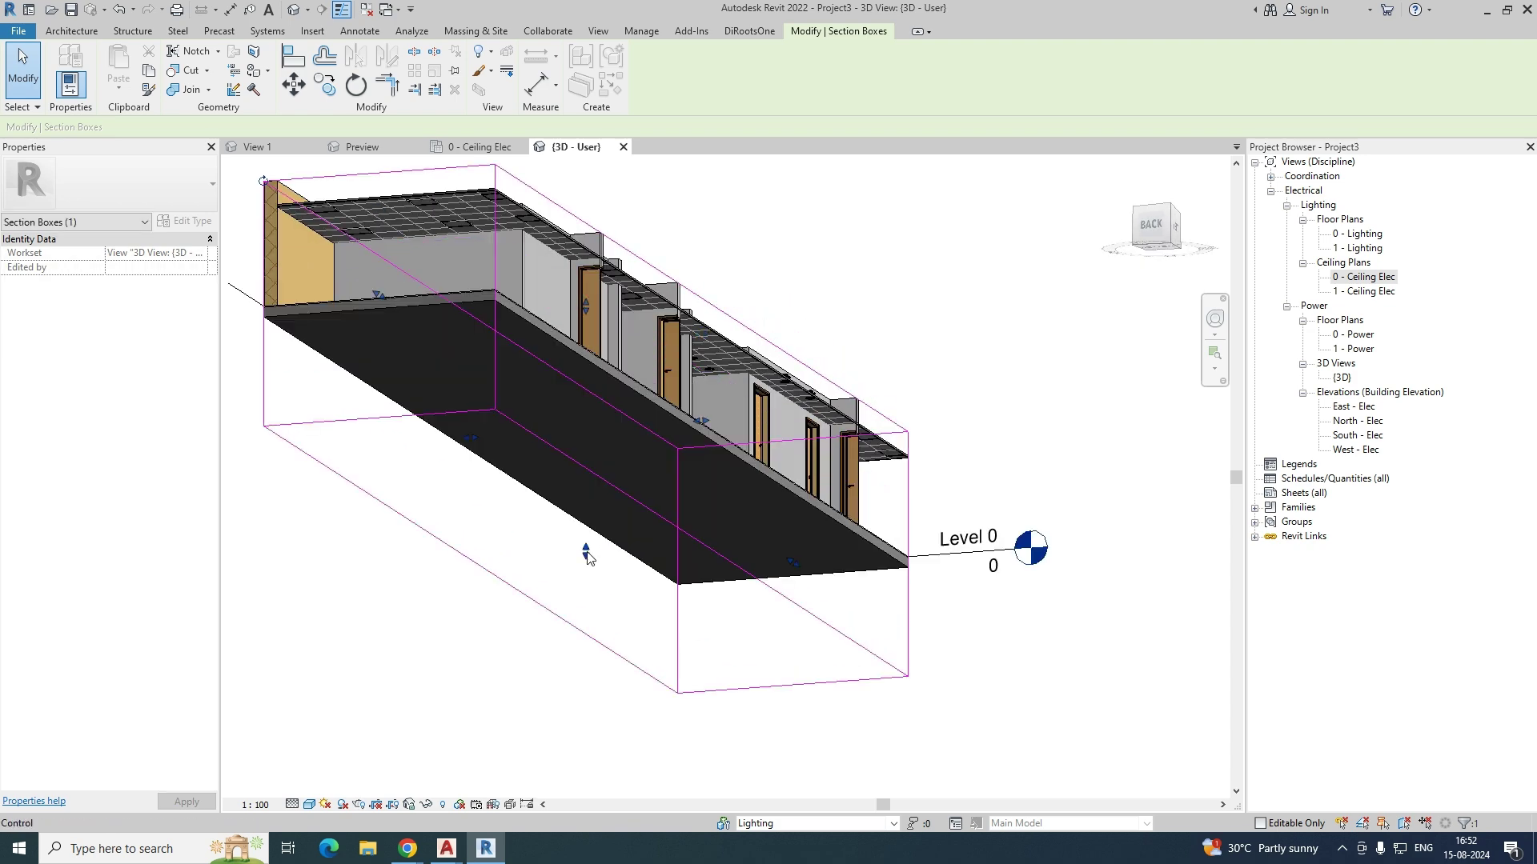
pyautogui.keyDown('shift'); pyautogui.moveTo(684, 488); pyautogui.dragTo(537, 574, button='middle'); pyautogui.keyUp('shift')
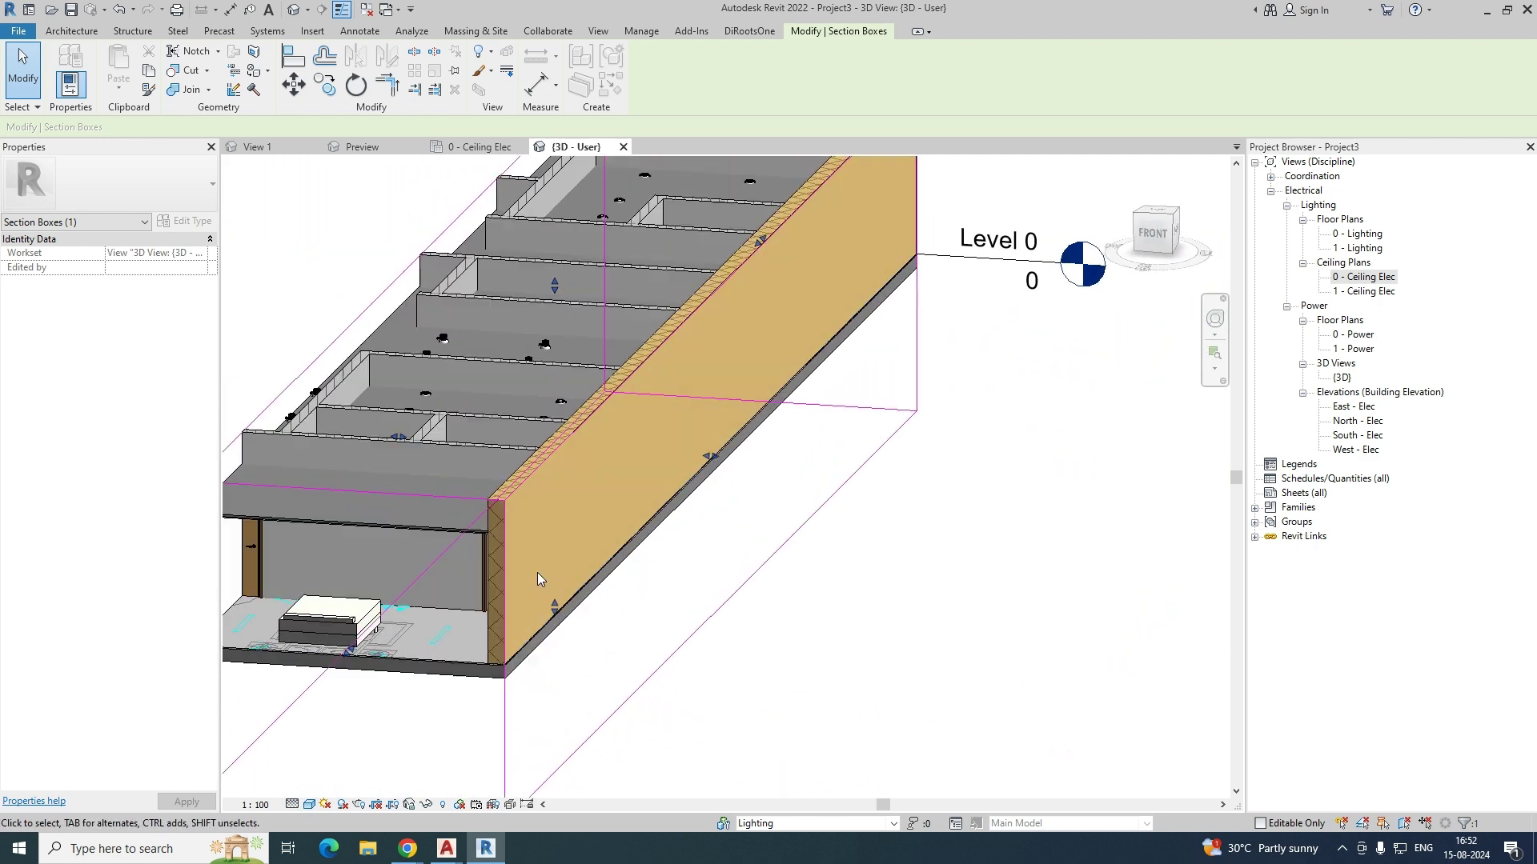
# Step: Change the 3D view's visual style to show material textures and inspect the rooms and ceiling fixtures from the side
pyautogui.click(309, 805)
pyautogui.click(341, 790)
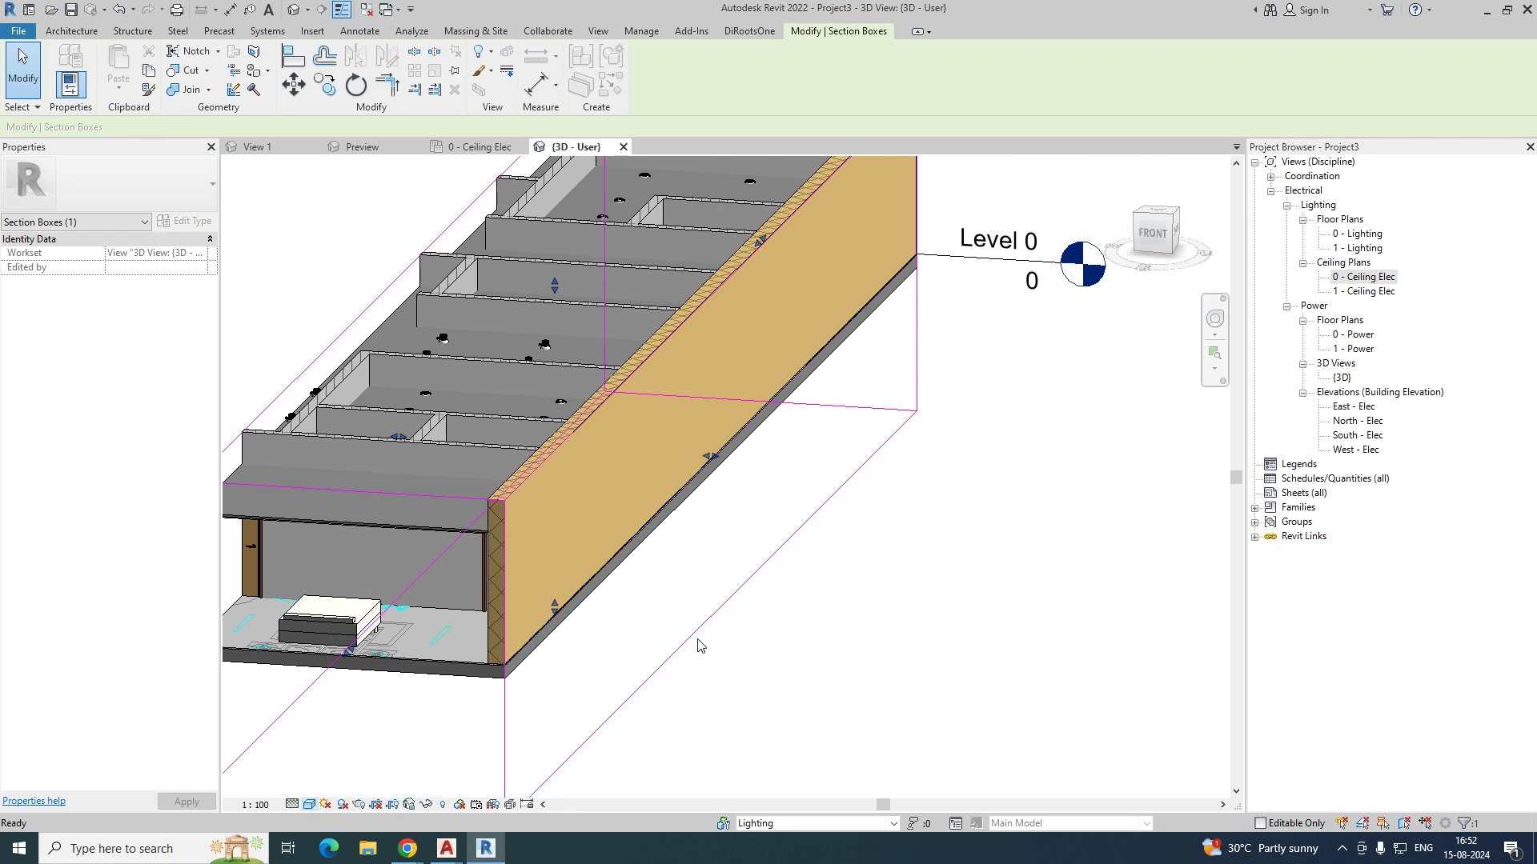
pyautogui.keyDown('shift'); pyautogui.moveTo(672, 657); pyautogui.dragTo(800, 480, button='middle'); pyautogui.keyUp('shift')
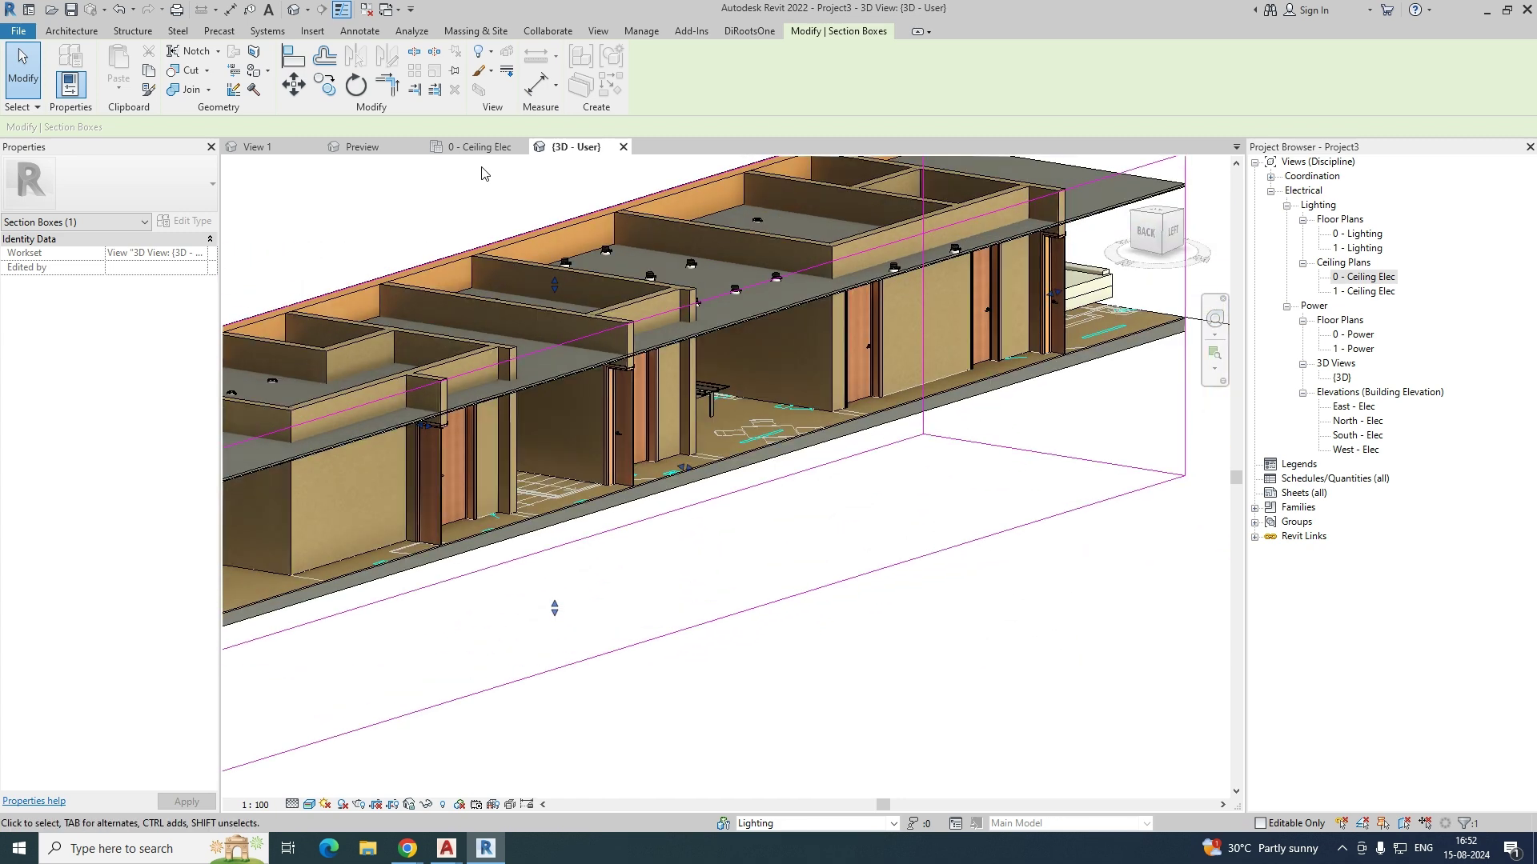
# Step: In the 0 - Ceiling Elec plan, place two similar Cetus fixtures on the lobby ceiling face, aligned with the adjacent six-fixture room's rows
pyautogui.click(479, 147)
pyautogui.click(774, 564)
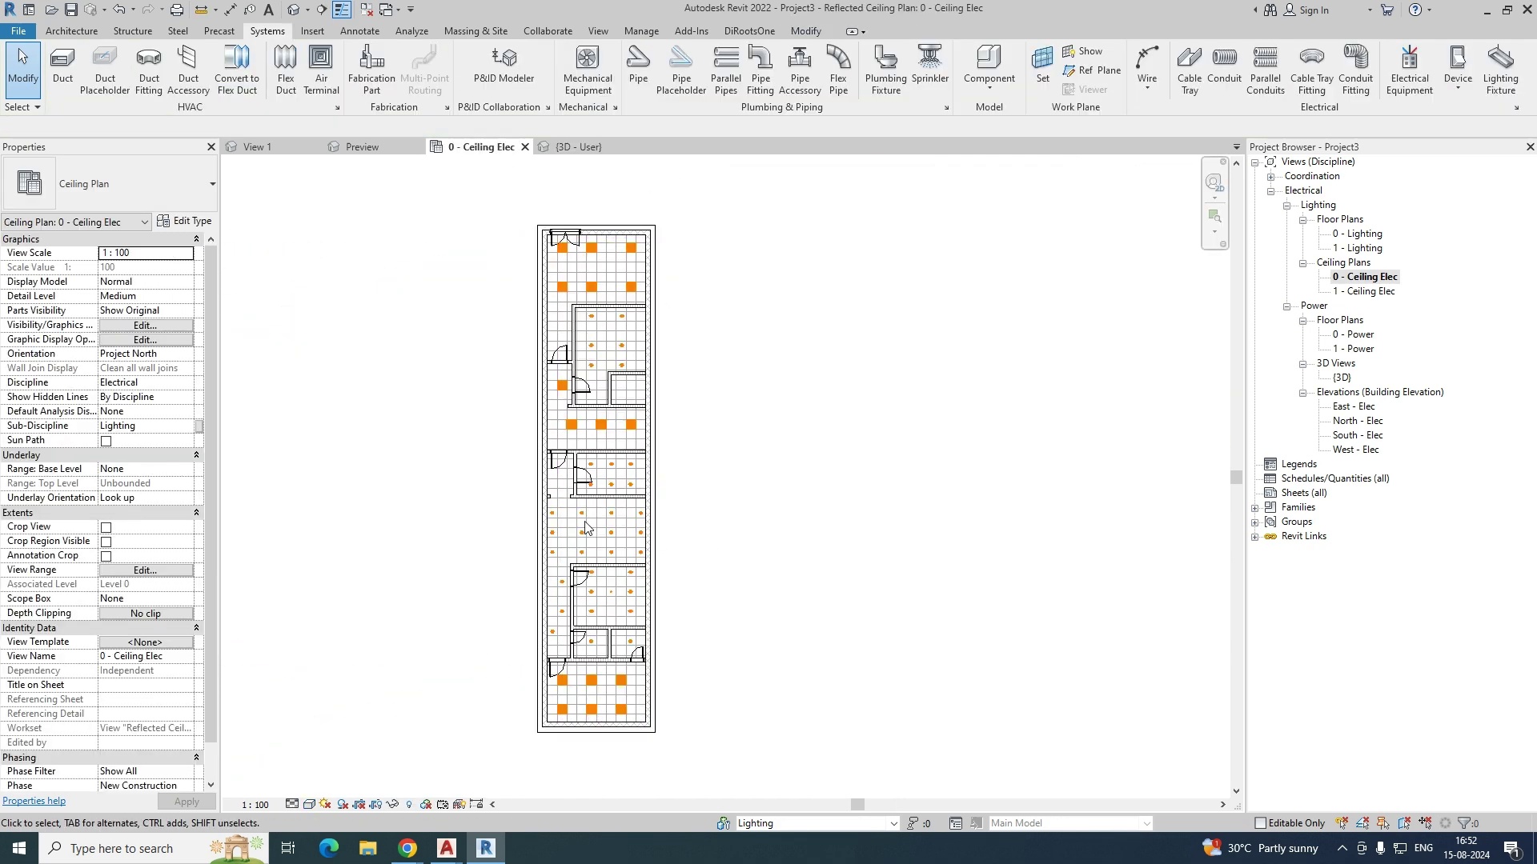
pyautogui.scroll(6, 585, 526)
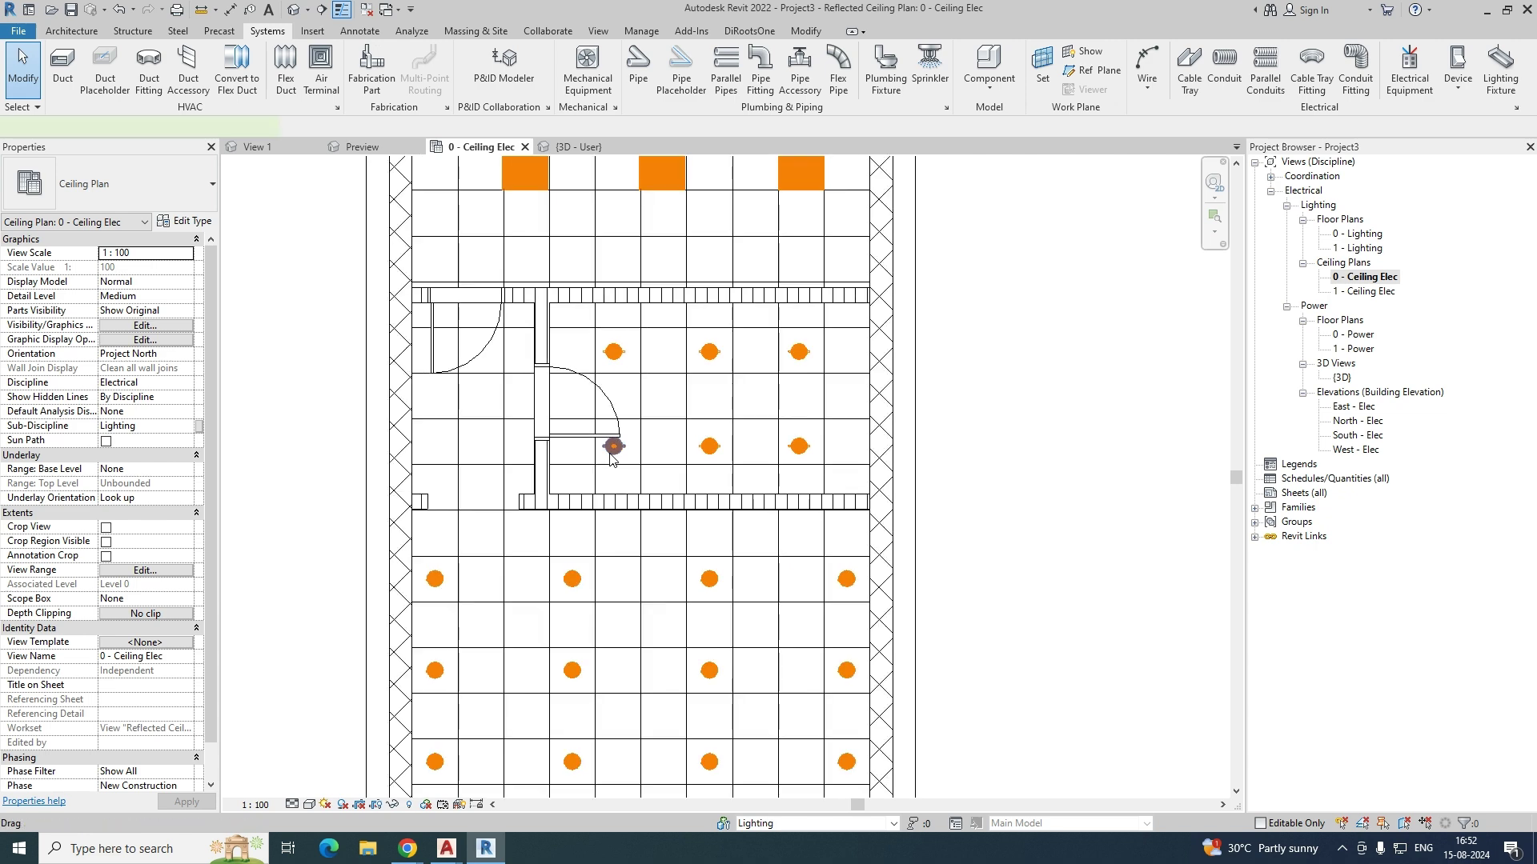
pyautogui.click(612, 446)
pyautogui.scroll(2, 612, 448)
pyautogui.press('c')
pyautogui.press('s')
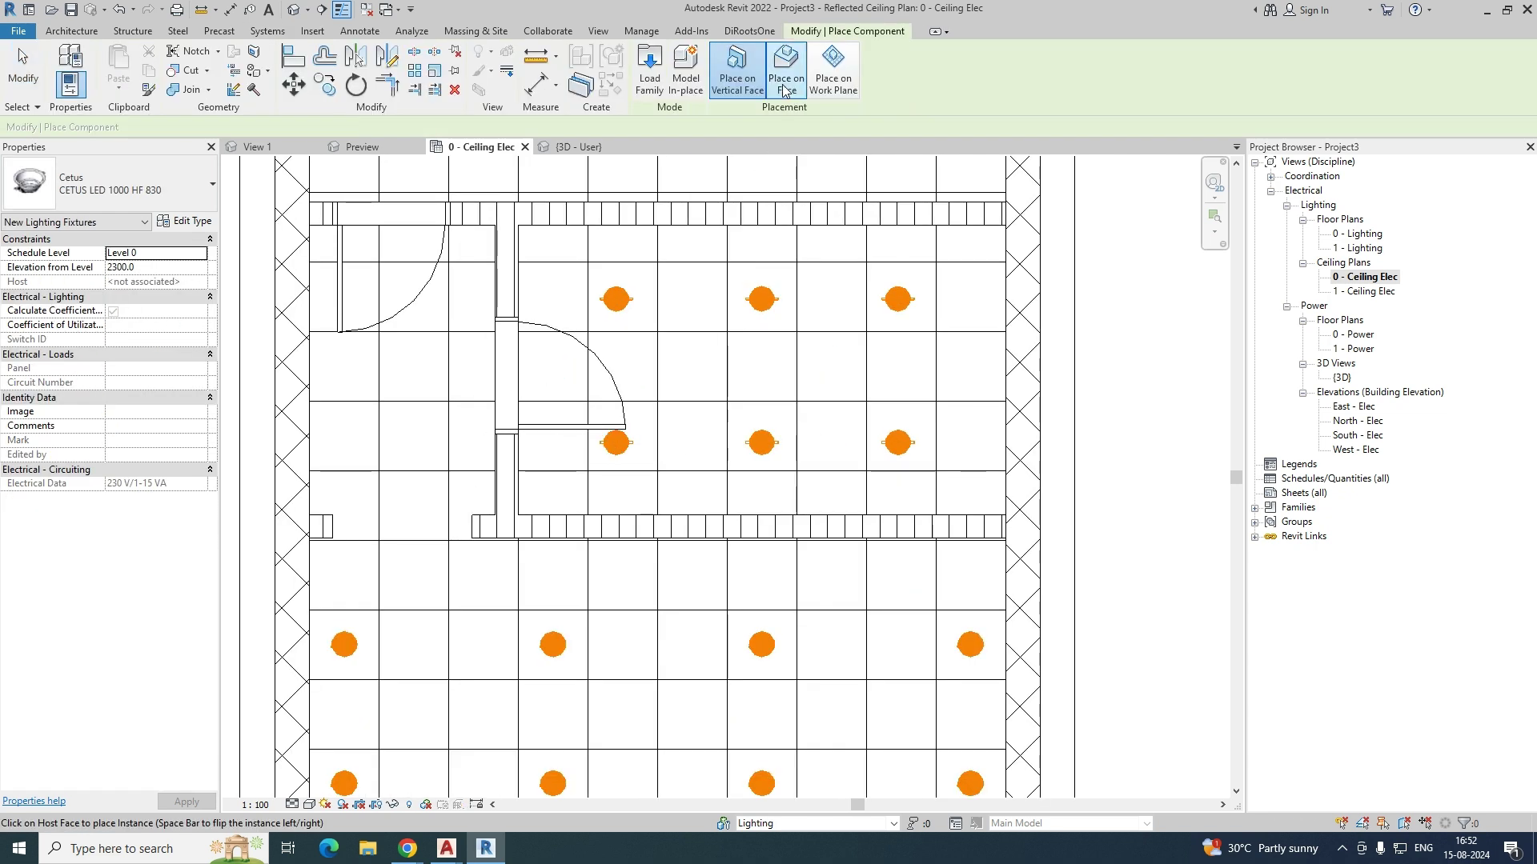
pyautogui.click(785, 87)
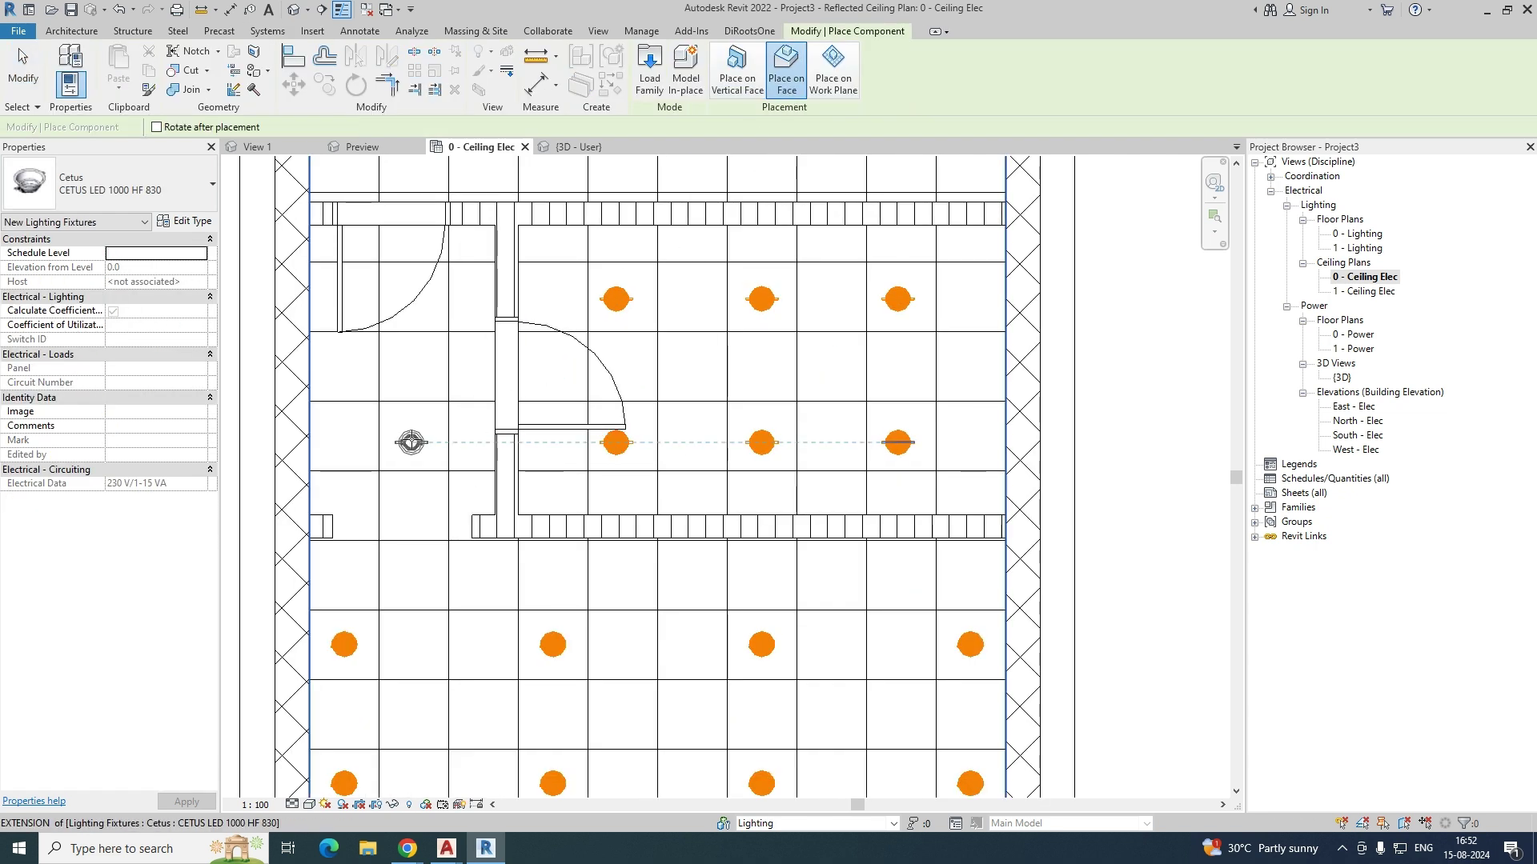
pyautogui.click(414, 302)
pyautogui.scroll(-4, 600, 355)
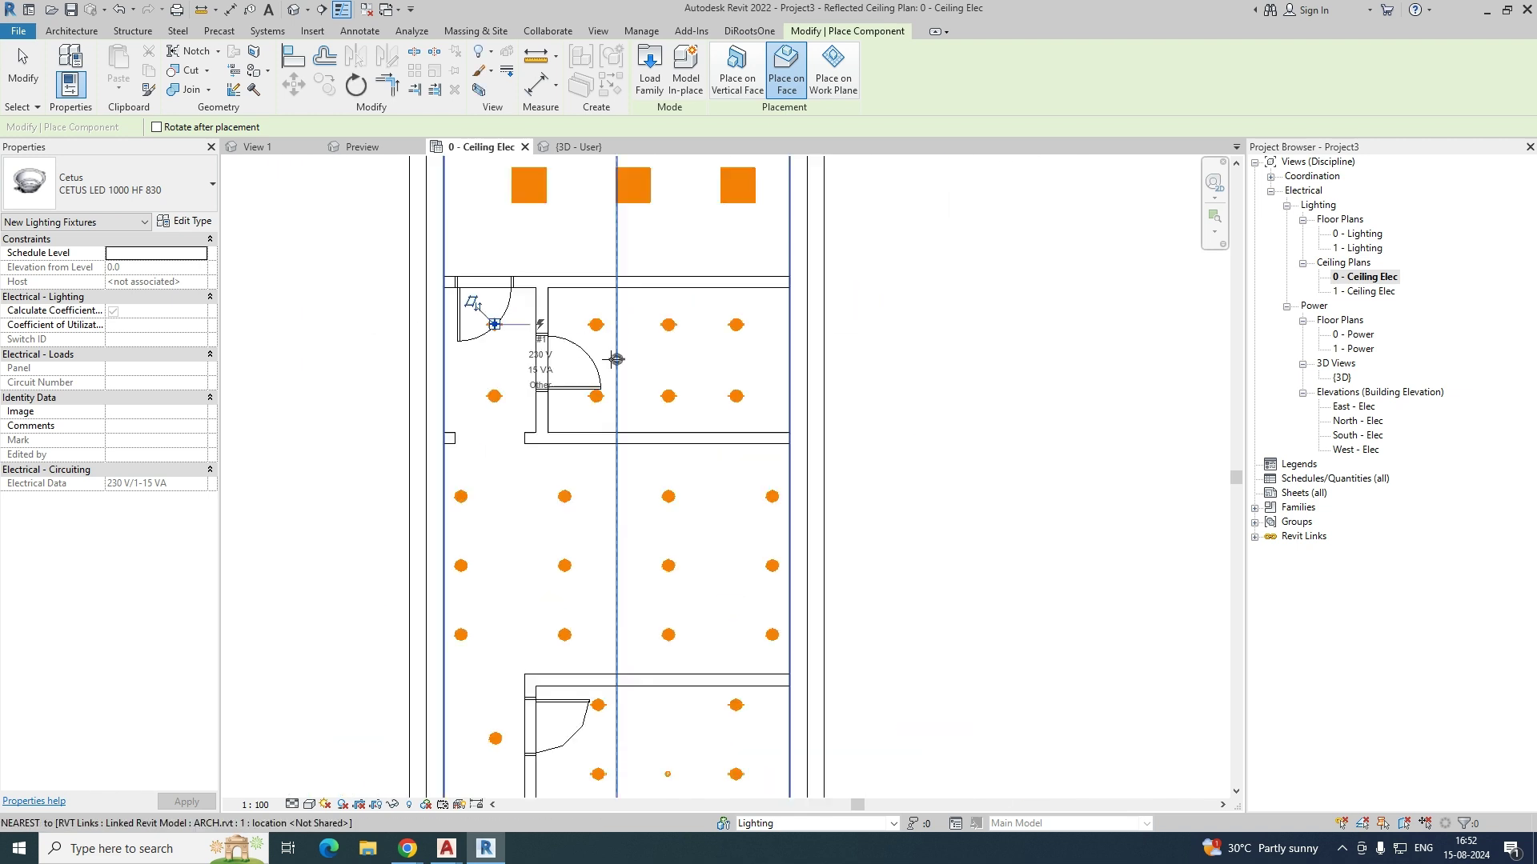